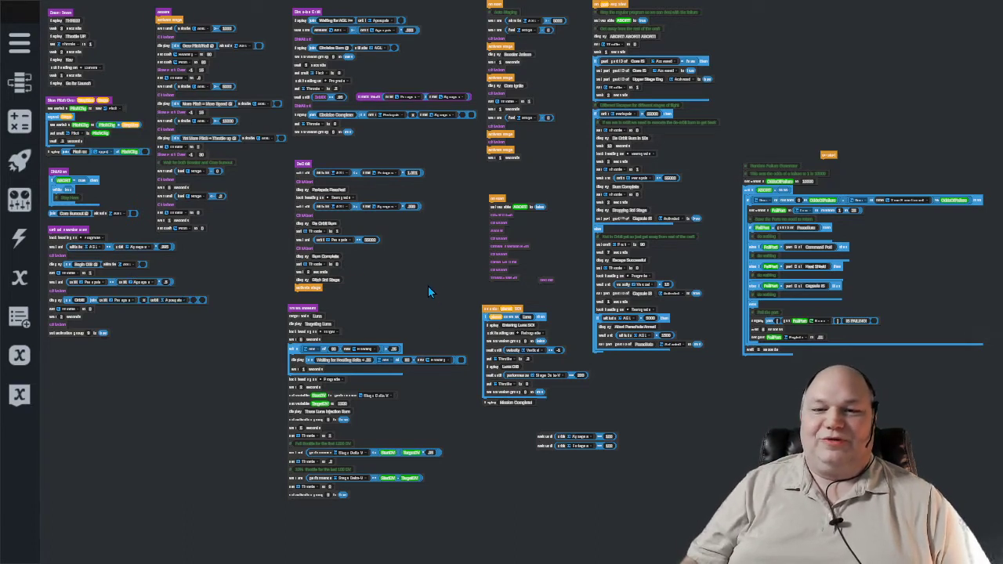
- Discard the flight program's unsaved changes and exit the Vizzy editor
mouse_move(430, 285)
left_mouse_down()
mouse_move(340, 280)
mouse_move(443, 306)
mouse_move(496, 306)
mouse_move(432, 280)
left_mouse_up()
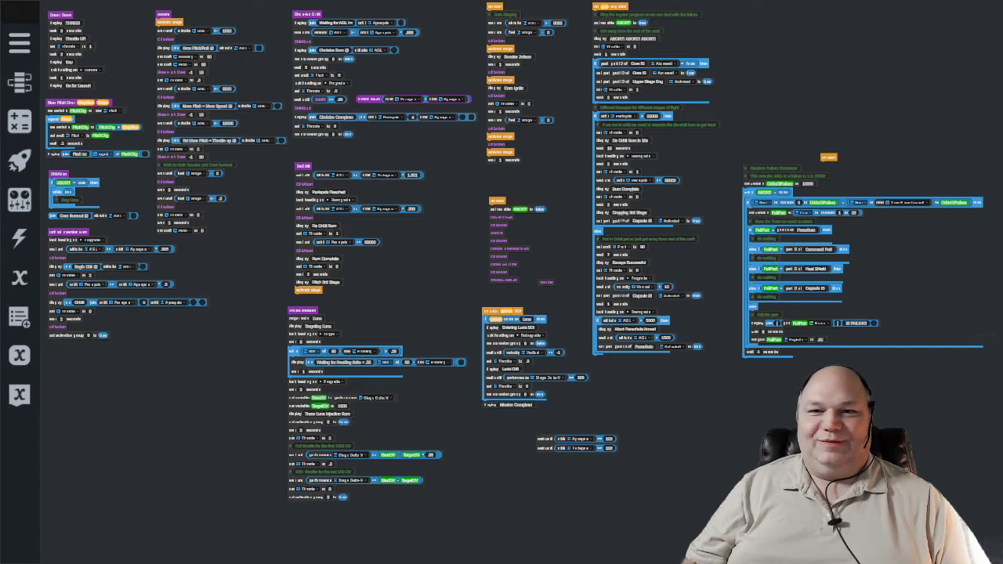
left_click(20, 43)
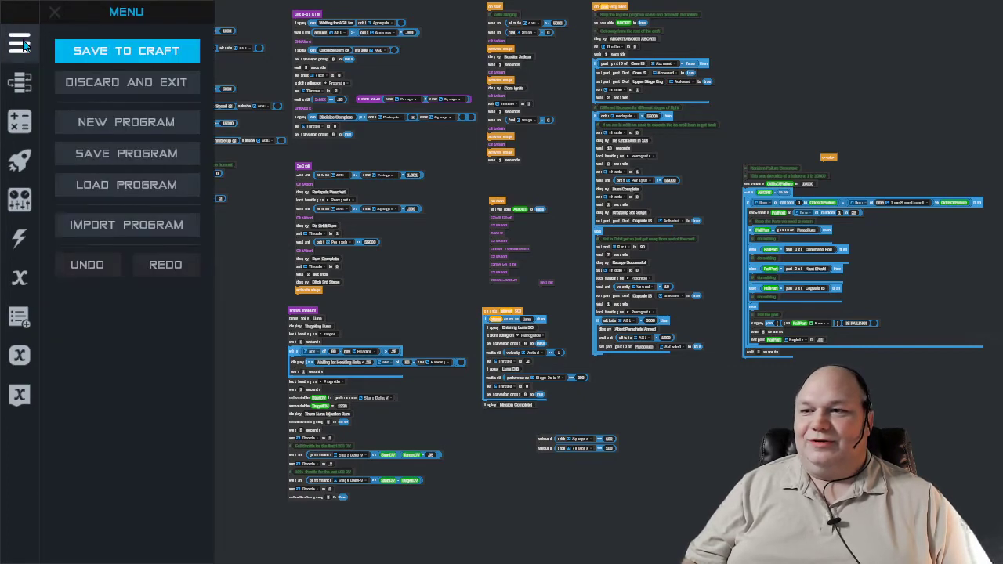
left_click(92, 83)
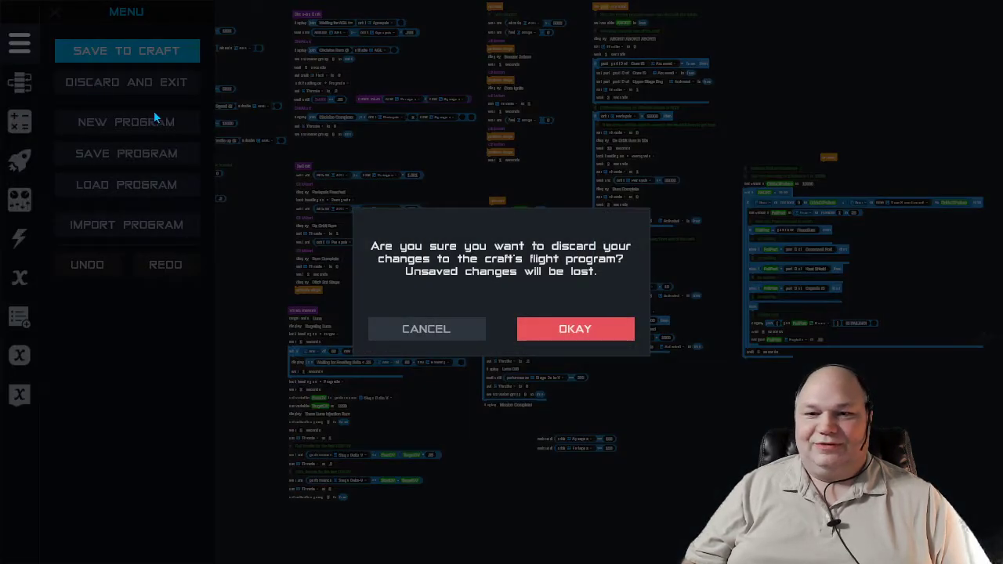
left_click(578, 335)
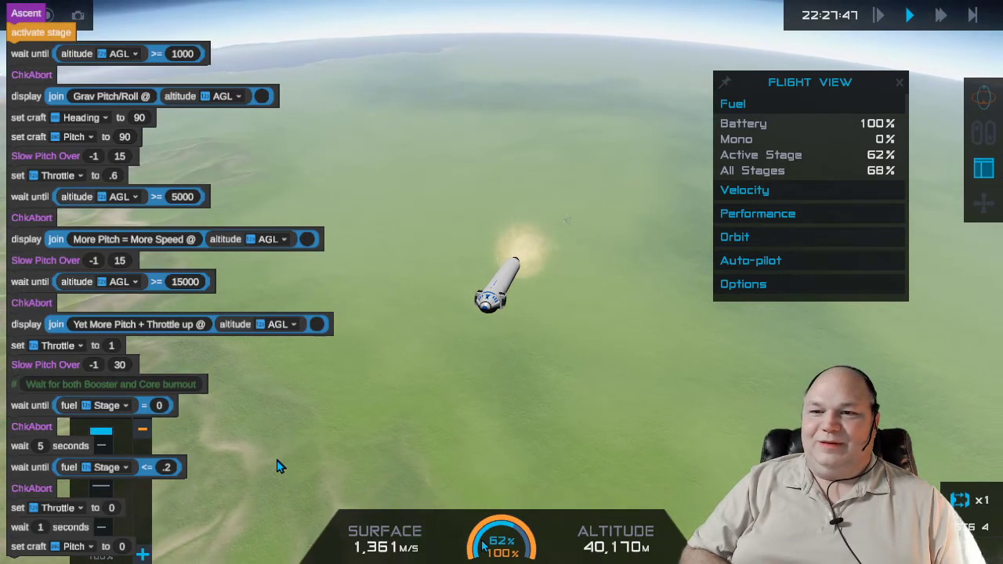
- Expand the Velocity and Orbit readouts, collapse Fuel, and move the telemetry panel up-left
left_click(752, 192)
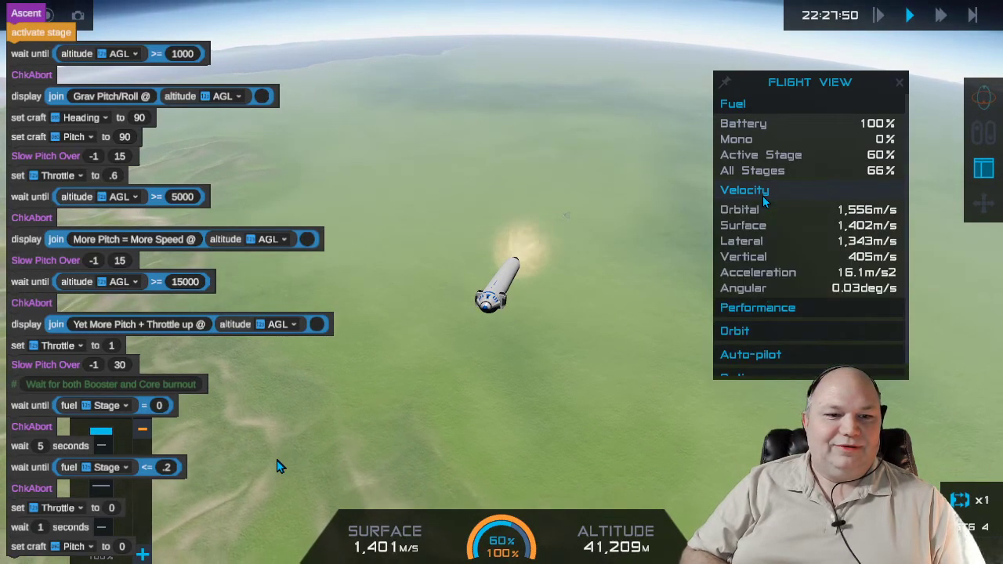
left_click(766, 108)
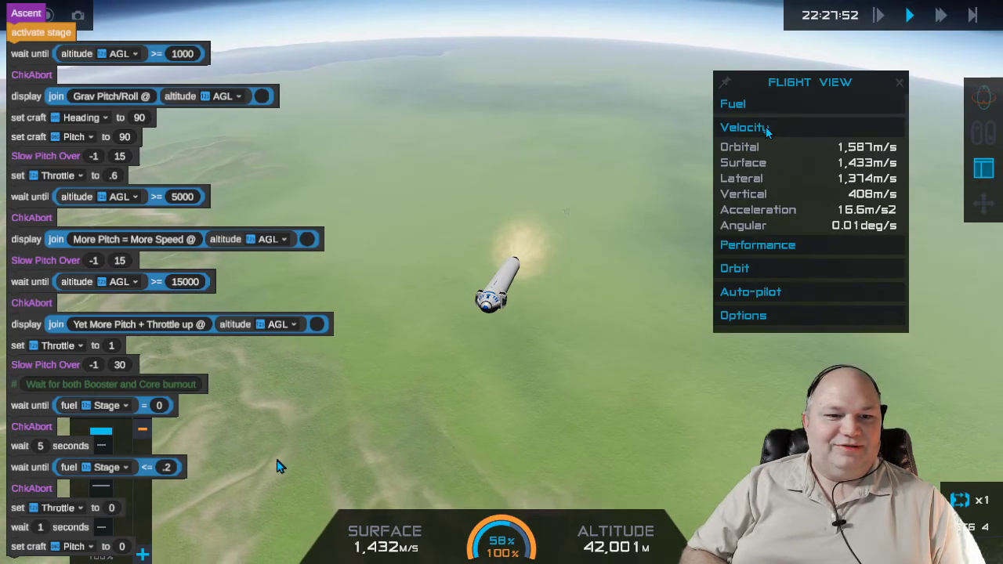
left_click(764, 265)
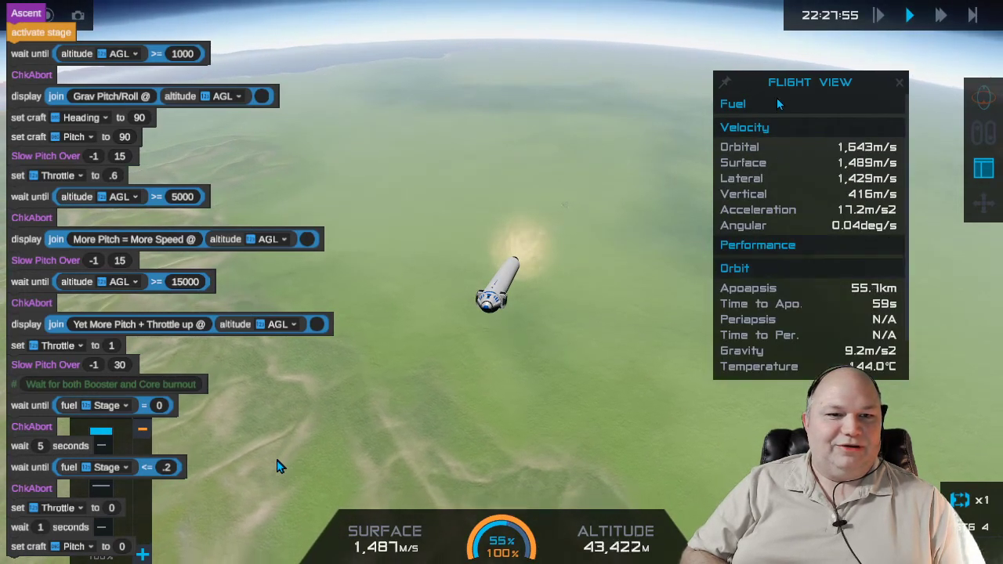
left_click_drag(777, 86, 736, 68)
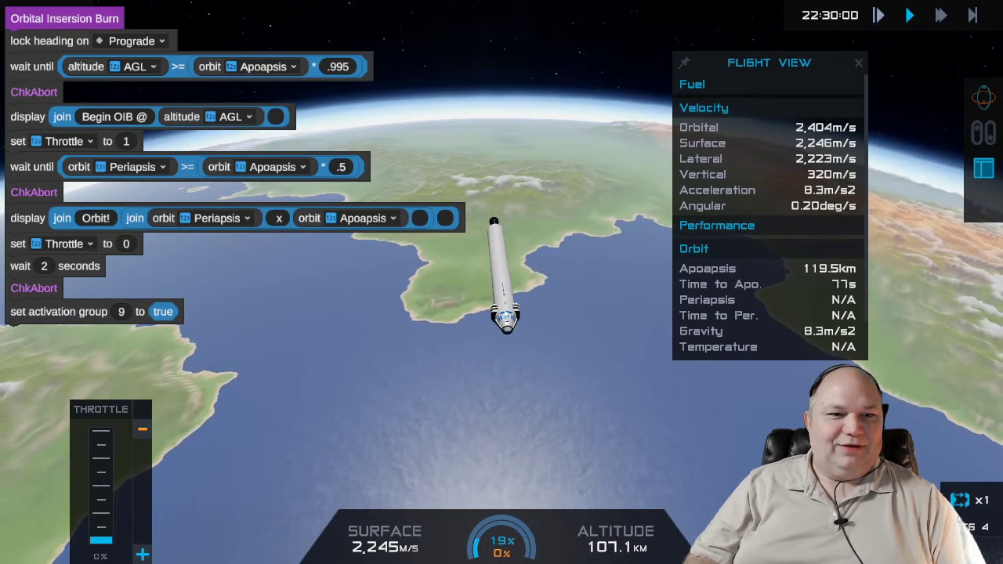
- Set time warp to 2x and drag the telemetry panel down and right
left_click(940, 15)
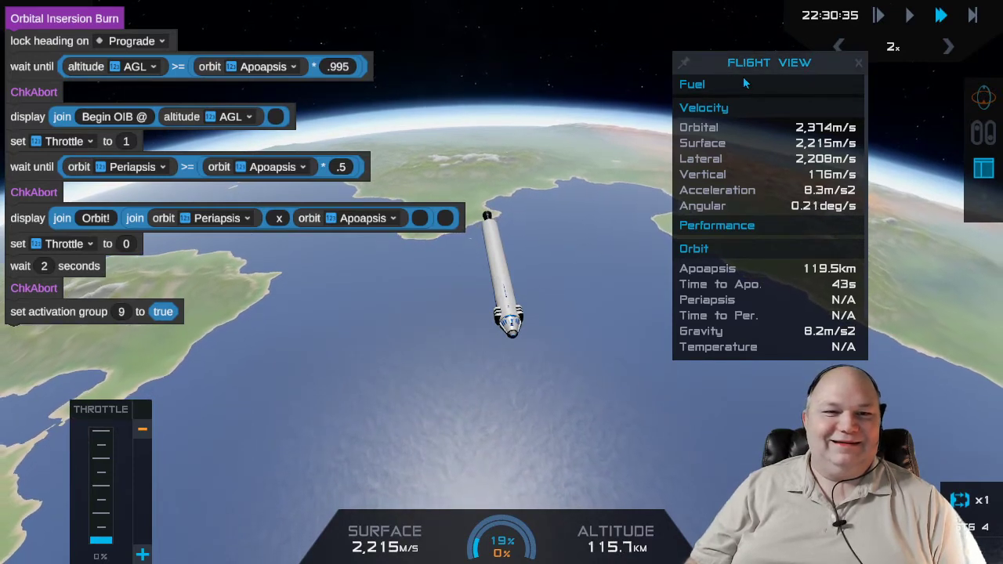
left_click_drag(725, 68, 808, 99)
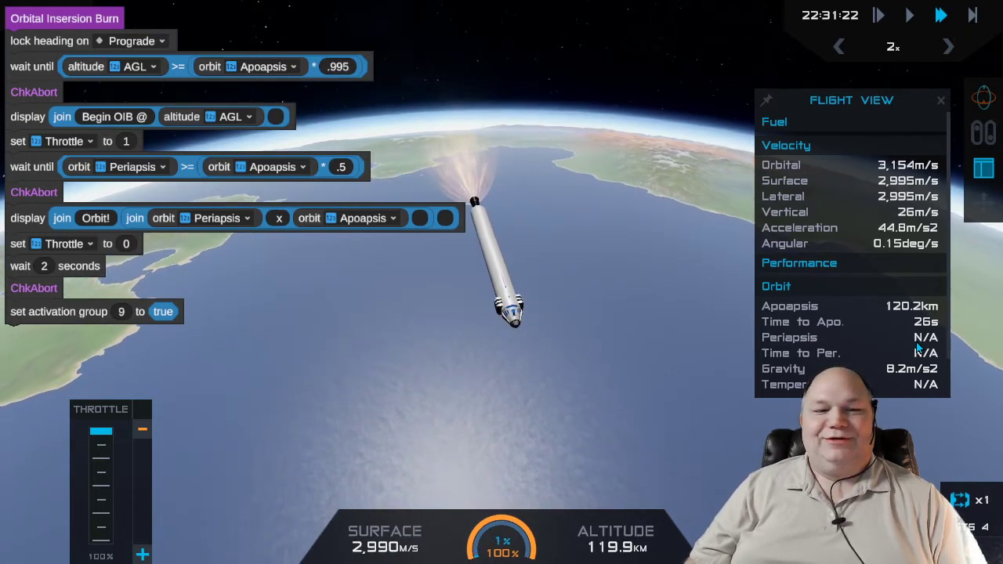
- Stage with Space to jettison the empty lower stage
key("space")
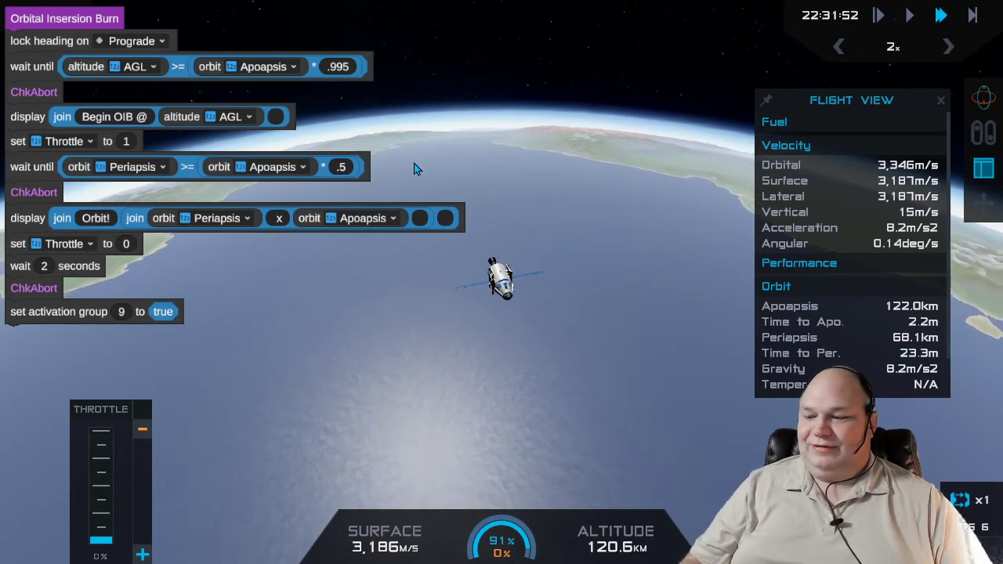
- Pause the flight with Esc, then resume it as Circle-ize Orbit loads
key("Escape")
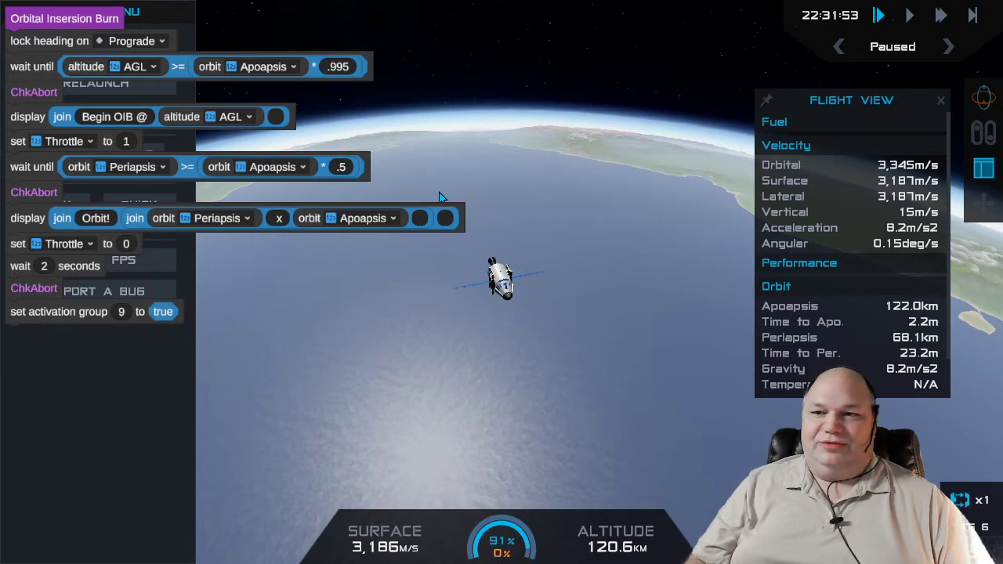
key("Escape")
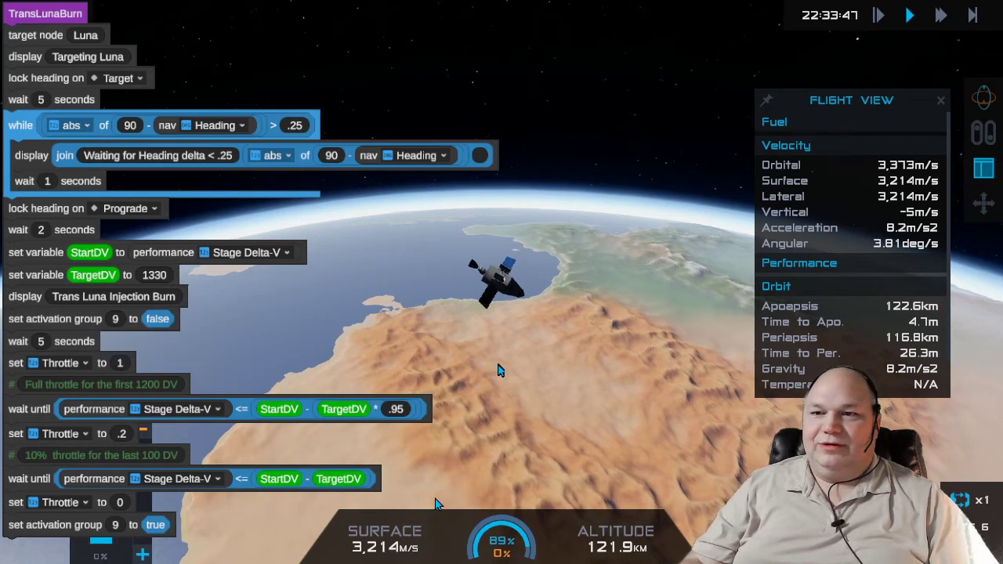
- Pause the flight in the roughly 120 km Earth orbit with Esc
key("Escape")
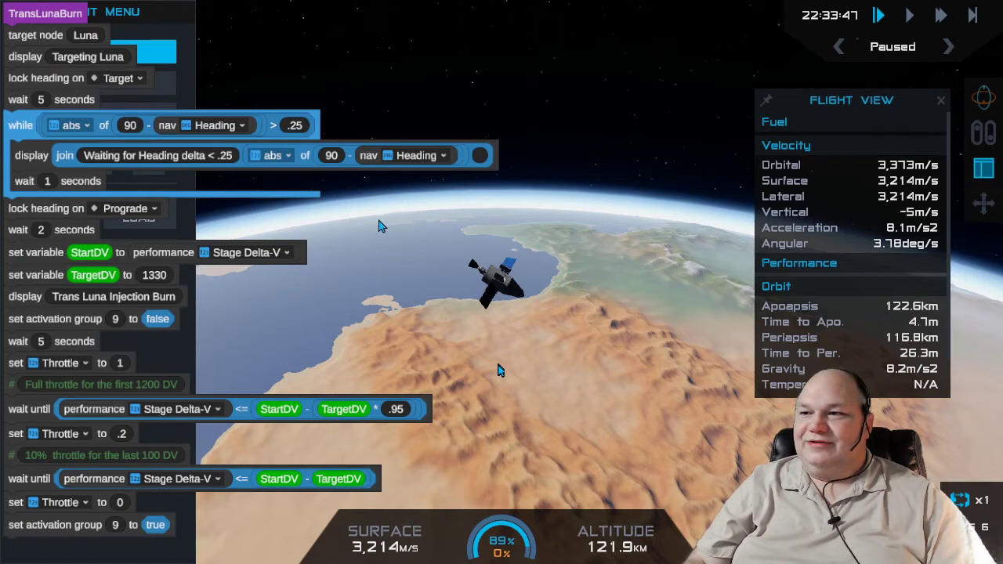
- Unpause with P so the trans-Luna burn fires at full throttle
key("p")
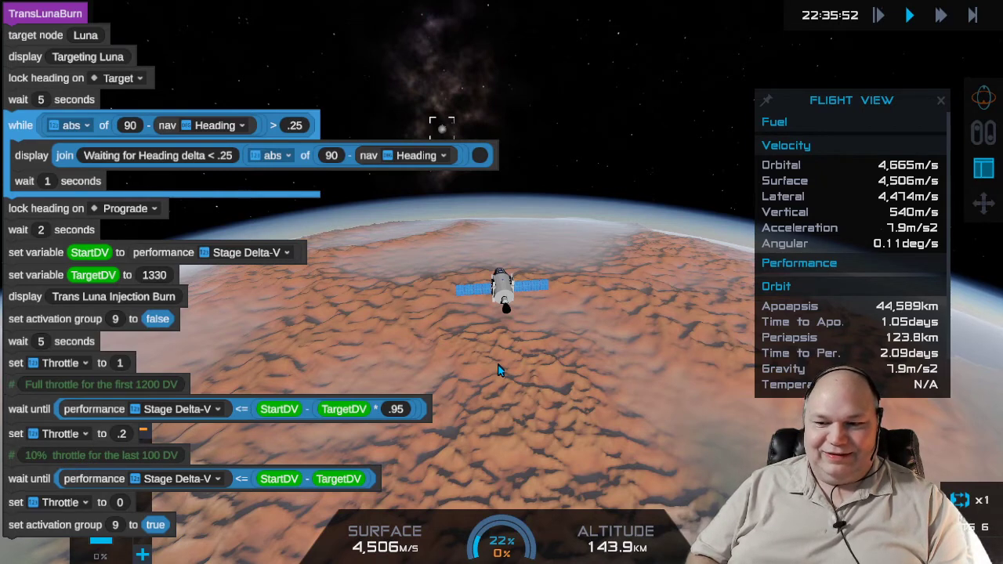
- Hide the script blocks, switch to map view, and zoom out around Earth's orbit
left_click(500, 369)
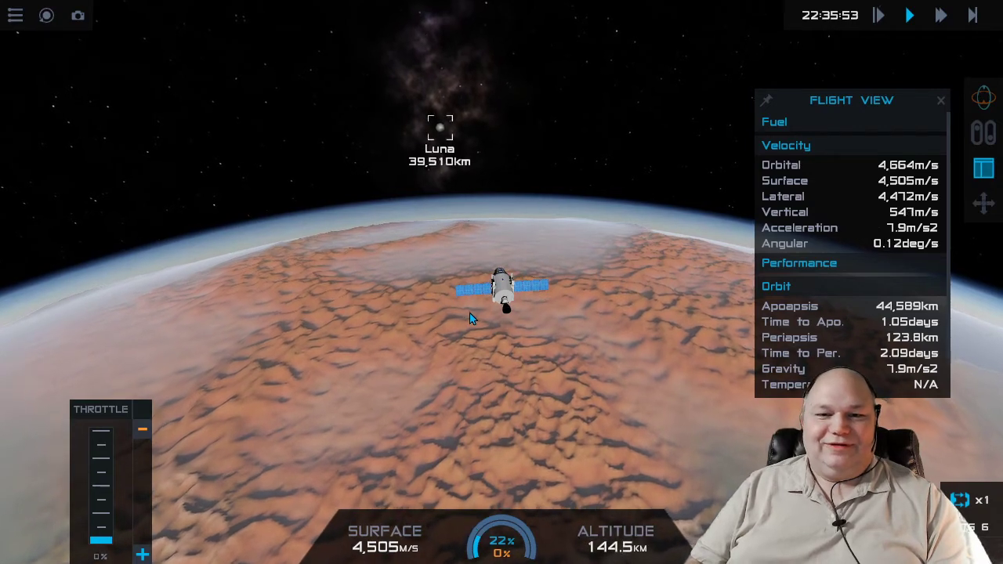
key("m")
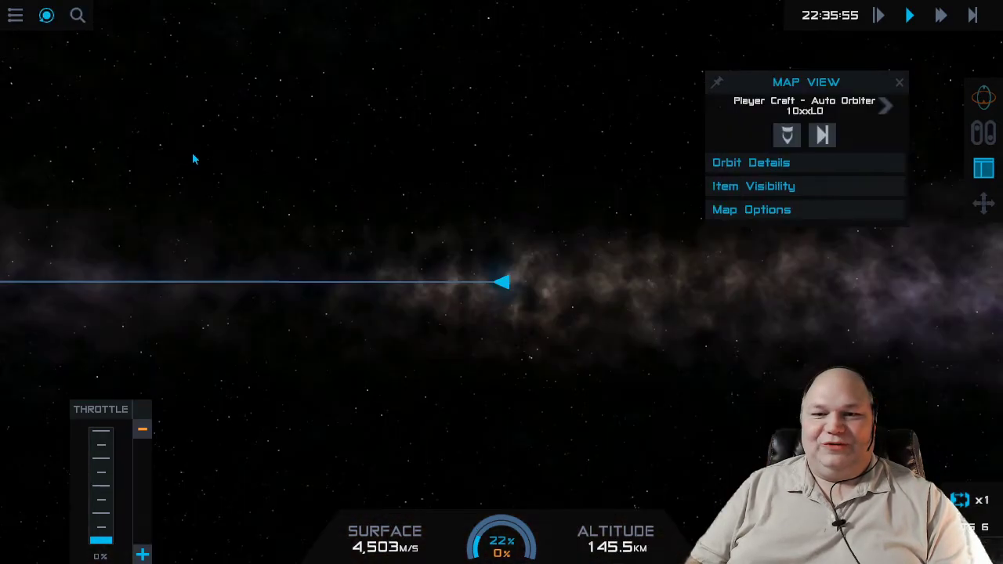
scroll(369, 258, "down", 5)
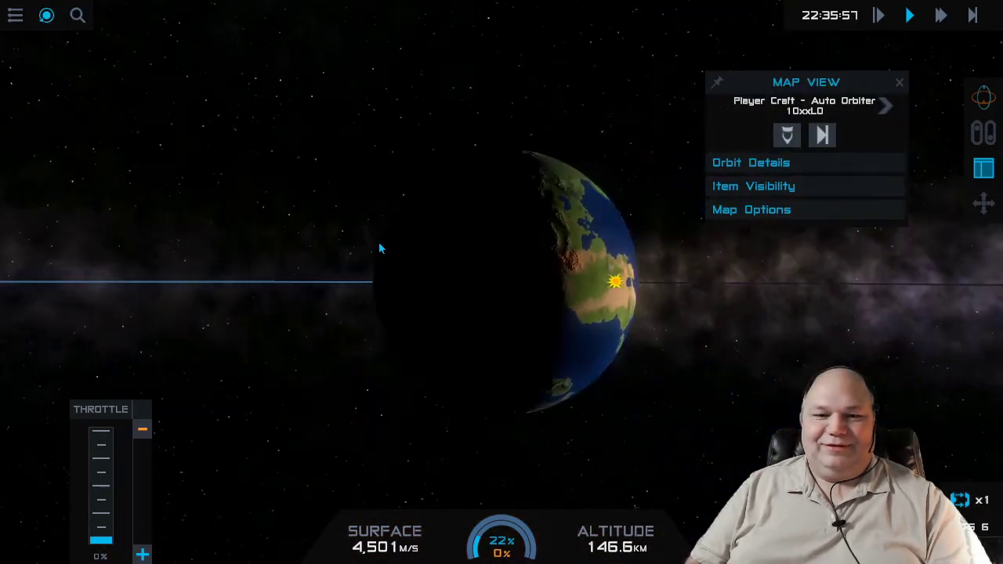
mouse_move(425, 163)
left_mouse_down()
mouse_move(311, 316)
mouse_move(282, 337)
left_mouse_up()
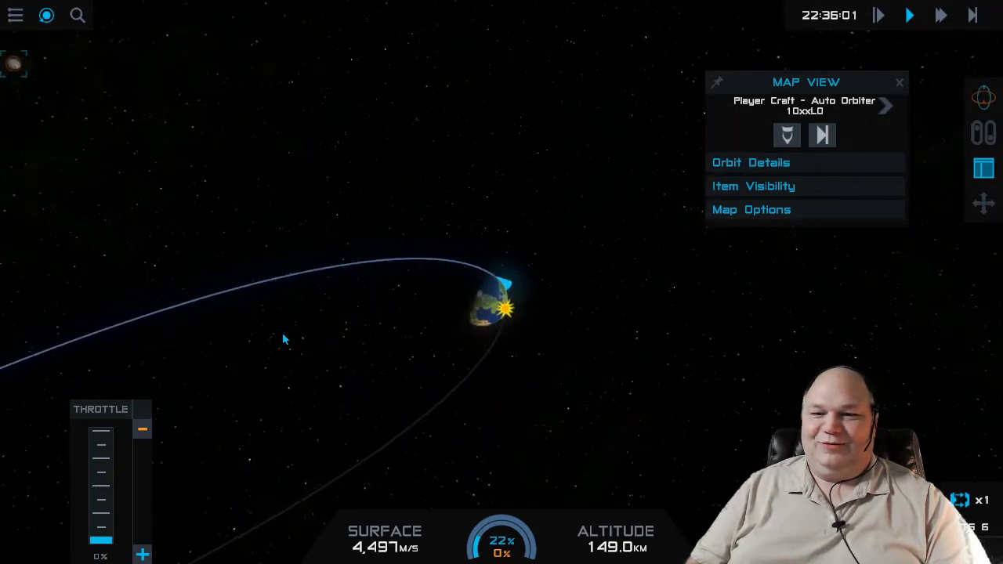
mouse_move(331, 306)
left_mouse_down()
mouse_move(277, 320)
mouse_move(151, 288)
left_mouse_up()
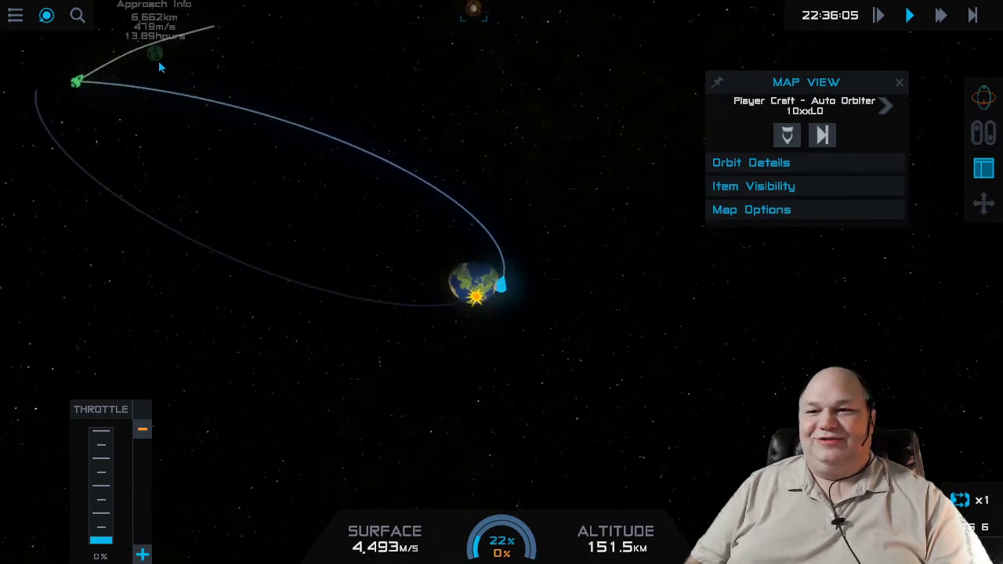
left_click_drag(193, 161, 208, 183)
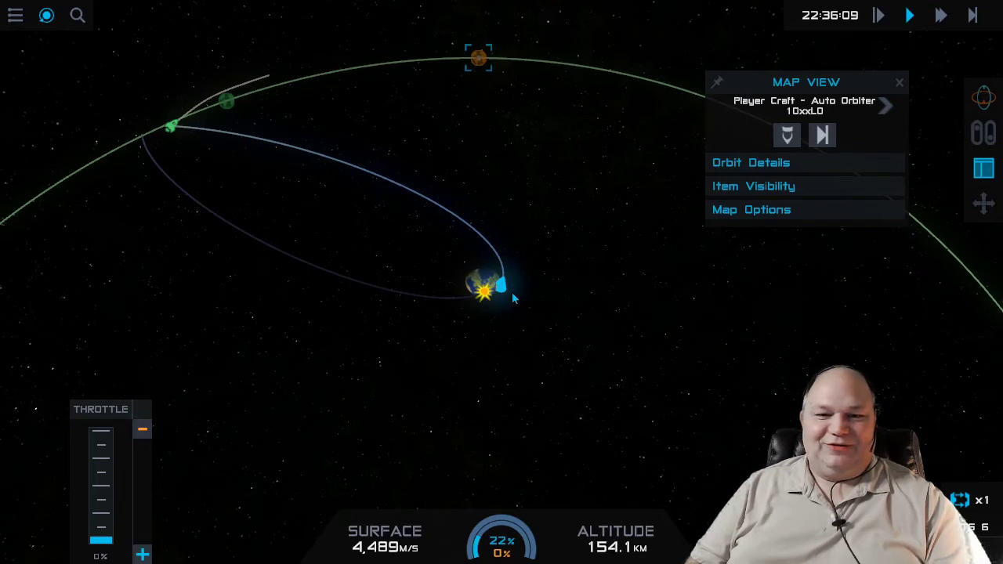
mouse_move(513, 296)
left_mouse_down()
mouse_move(587, 318)
mouse_move(462, 353)
left_mouse_up()
- Zoom out further and rotate the map until Luna's orbit and the transfer path are framed
scroll(456, 317, "down", 5)
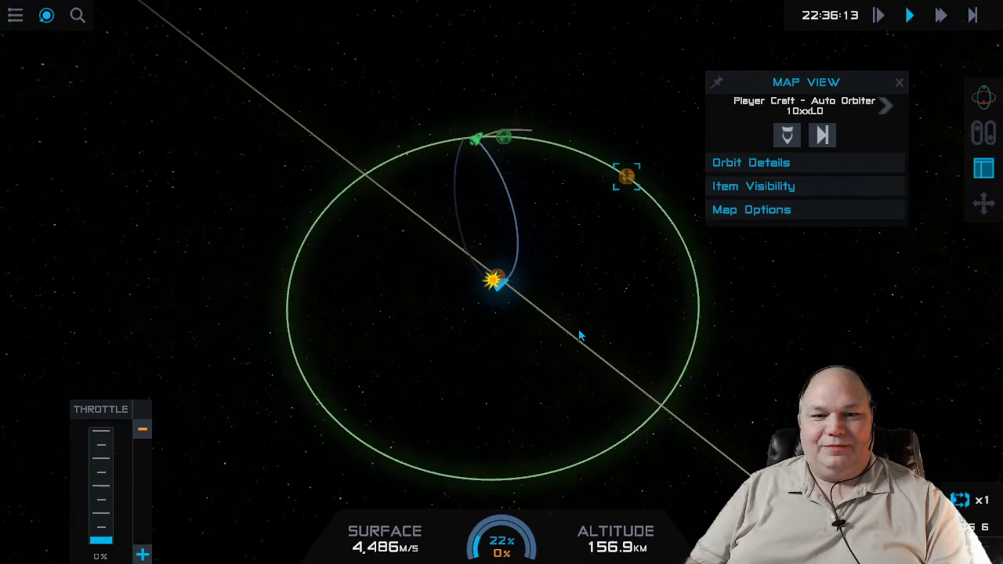
mouse_move(580, 335)
left_mouse_down()
mouse_move(441, 426)
mouse_move(441, 450)
left_mouse_up()
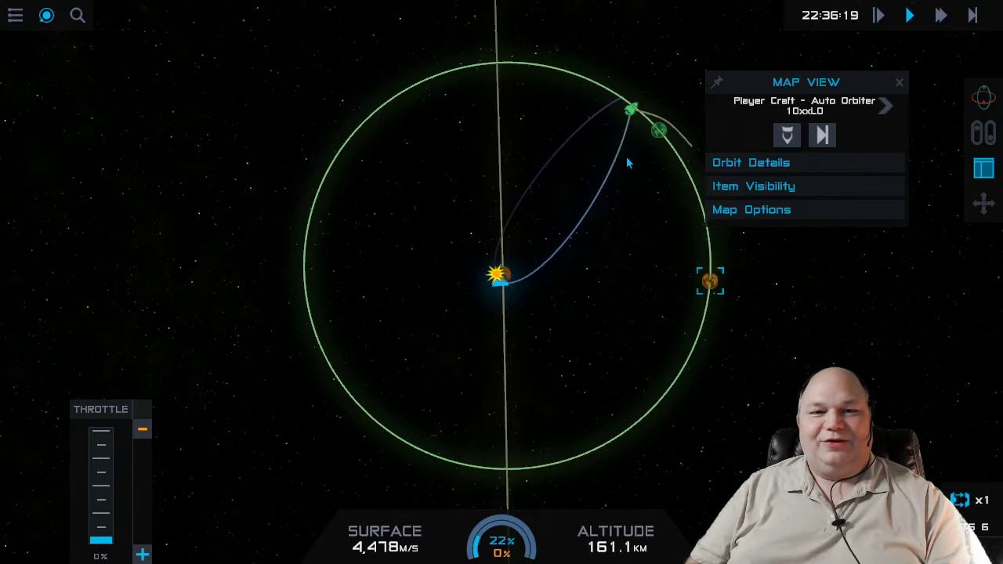
left_click_drag(649, 211, 657, 157)
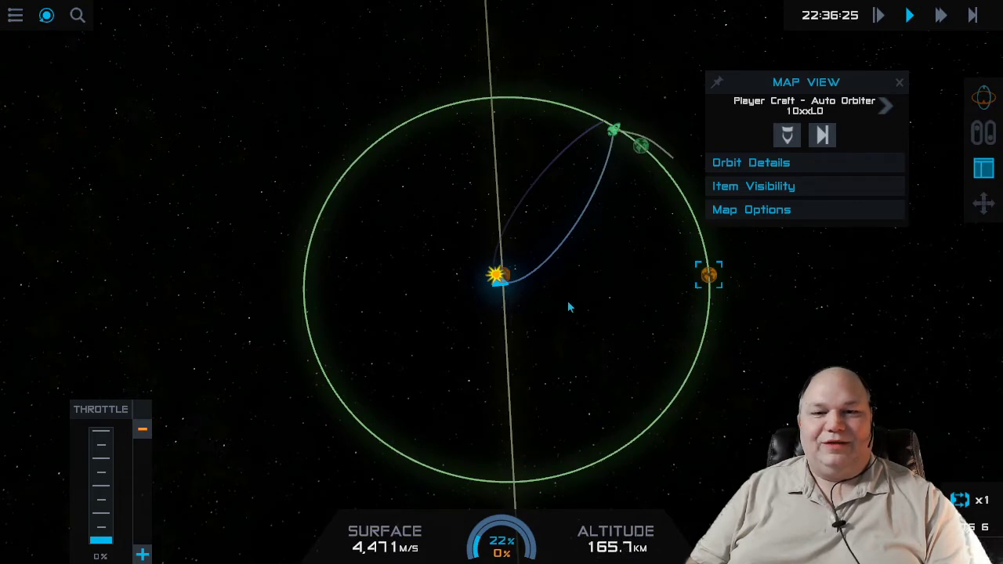
mouse_move(386, 310)
left_mouse_down()
mouse_move(540, 342)
mouse_move(589, 329)
left_mouse_up()
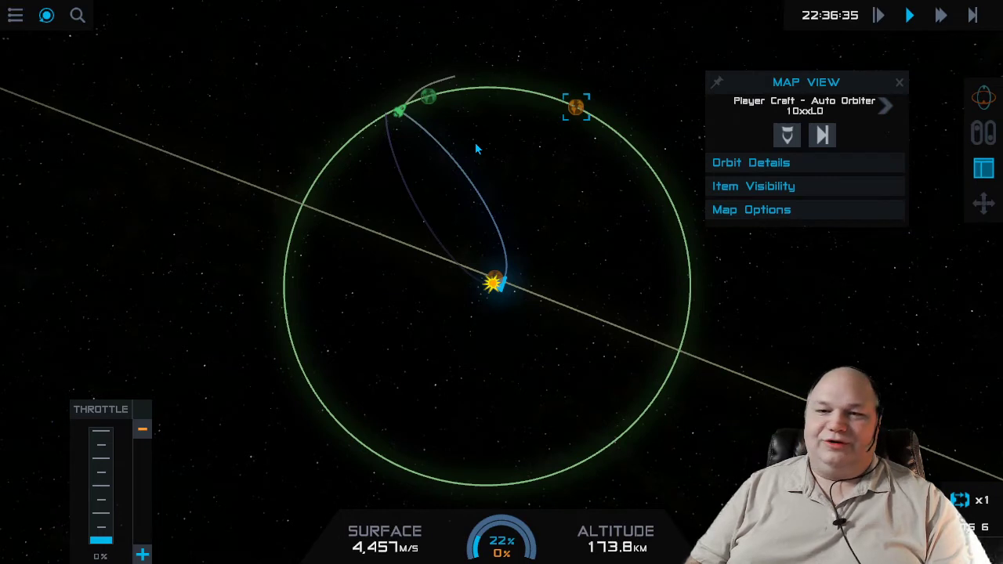
mouse_move(401, 114)
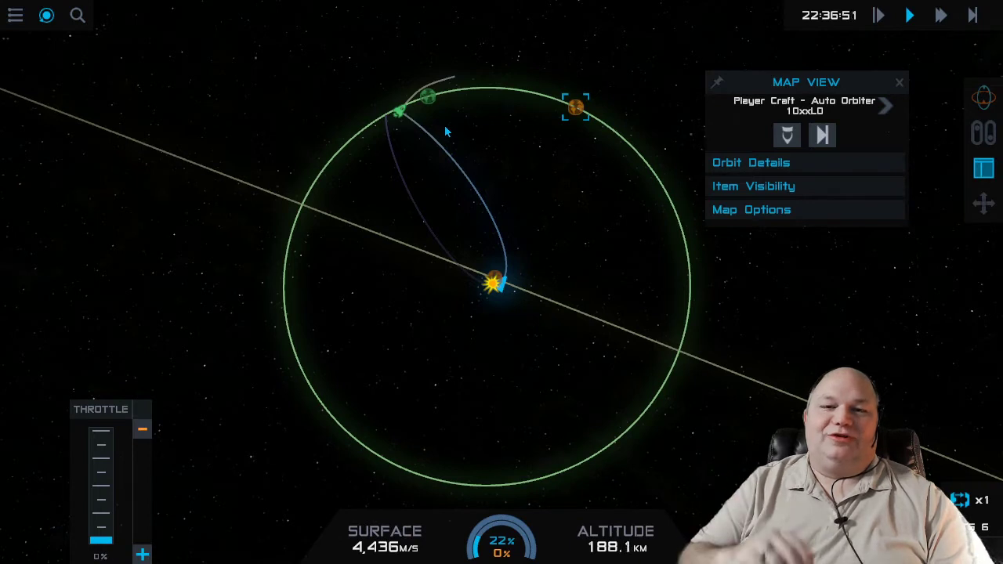
mouse_move(432, 108)
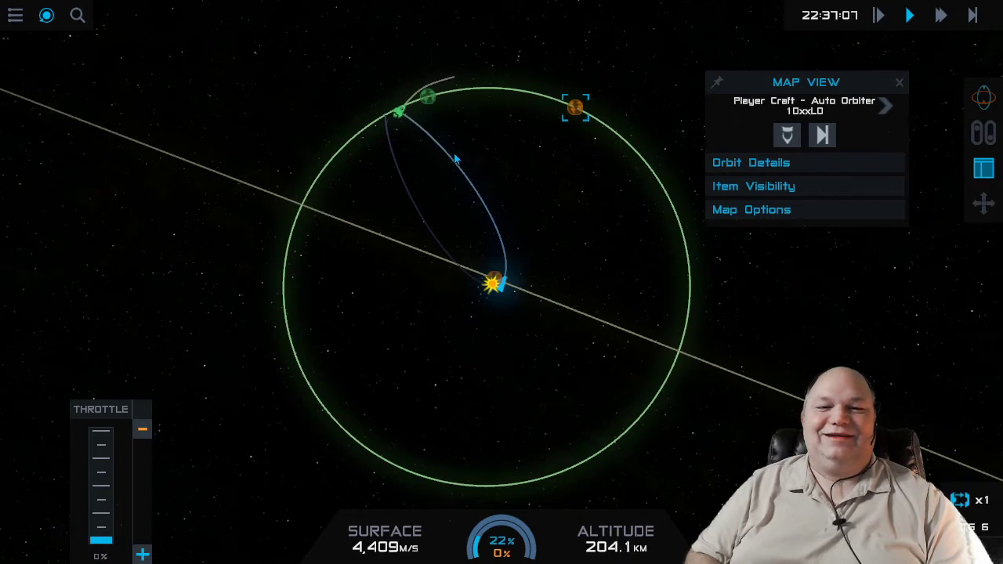
mouse_move(500, 237)
scroll(568, 271, "down", 2)
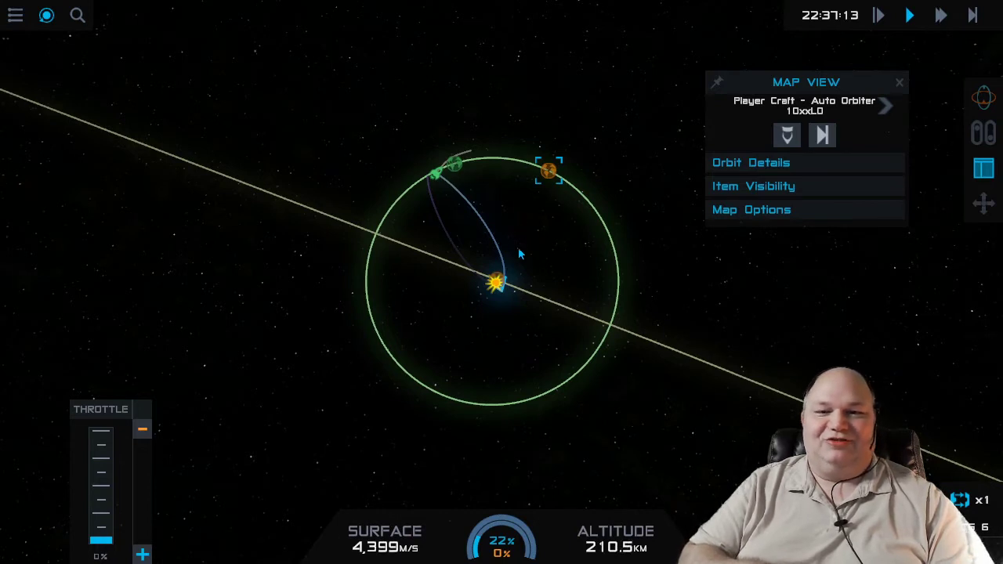
mouse_move(507, 292)
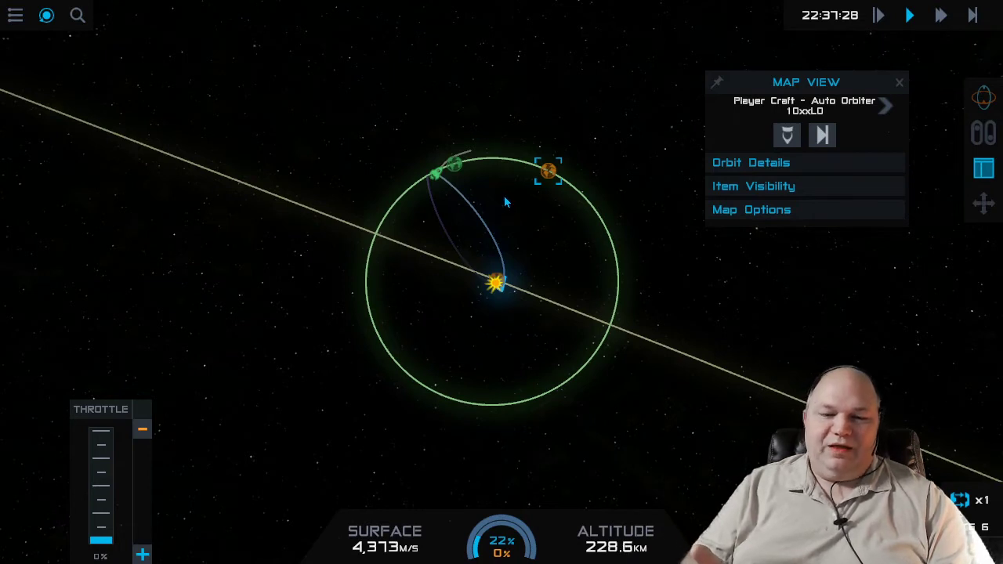
scroll(504, 200, "up", 3)
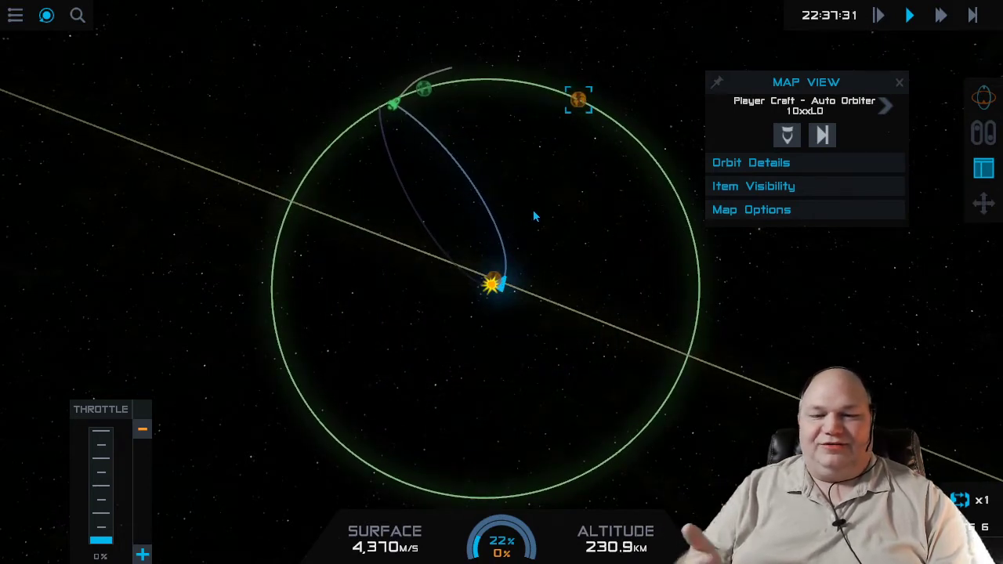
- Zoom the map in while the Luna SOI retrograde-burn script is displayed
scroll(533, 210, "up", 2)
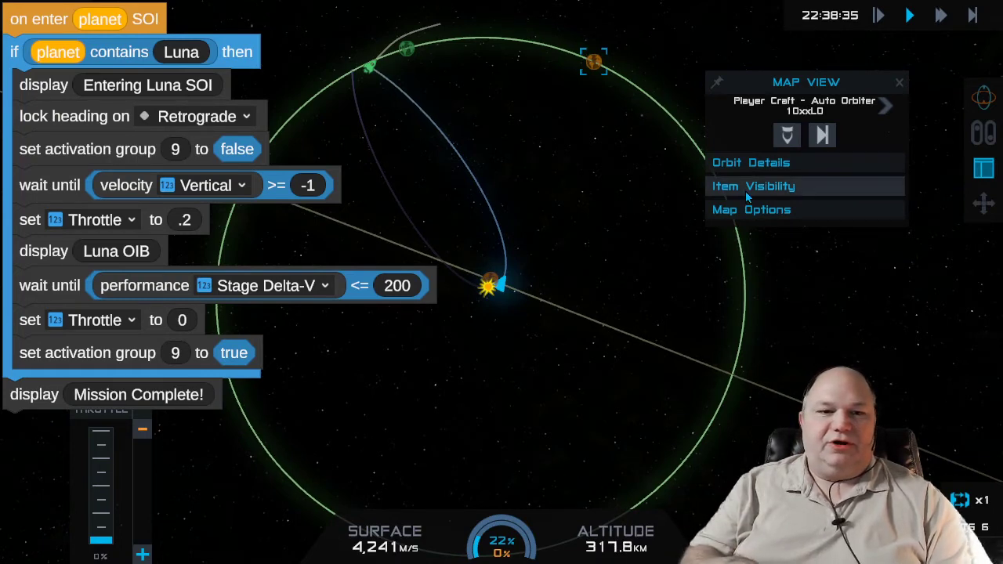
- Pause and resume the game, then switch from map view back to flight view
key("p")
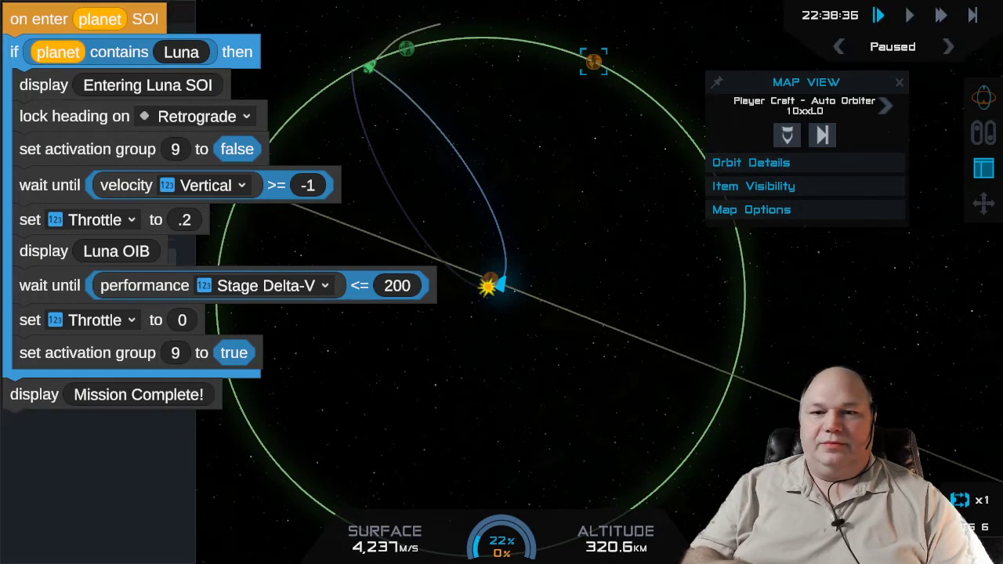
key("p")
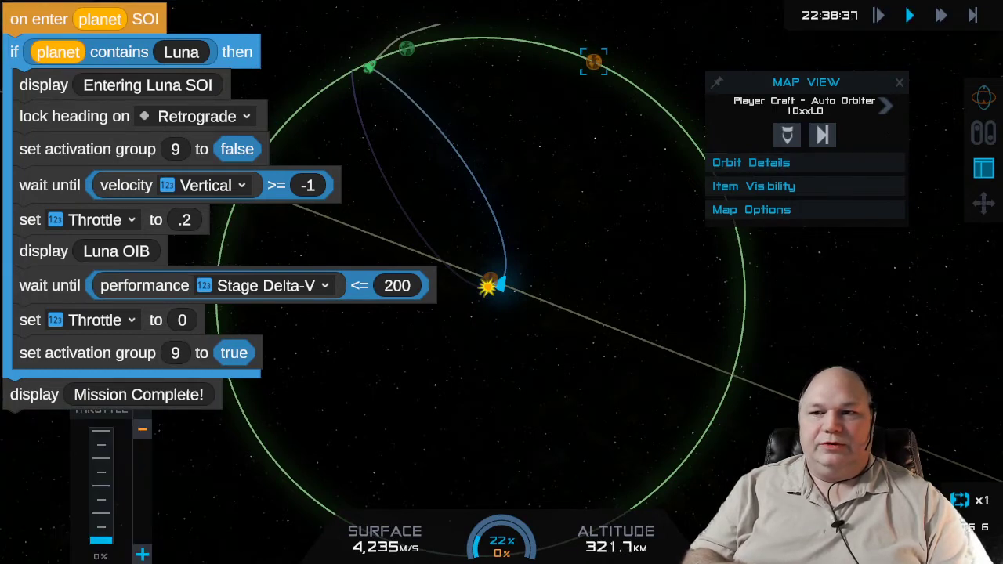
key("m")
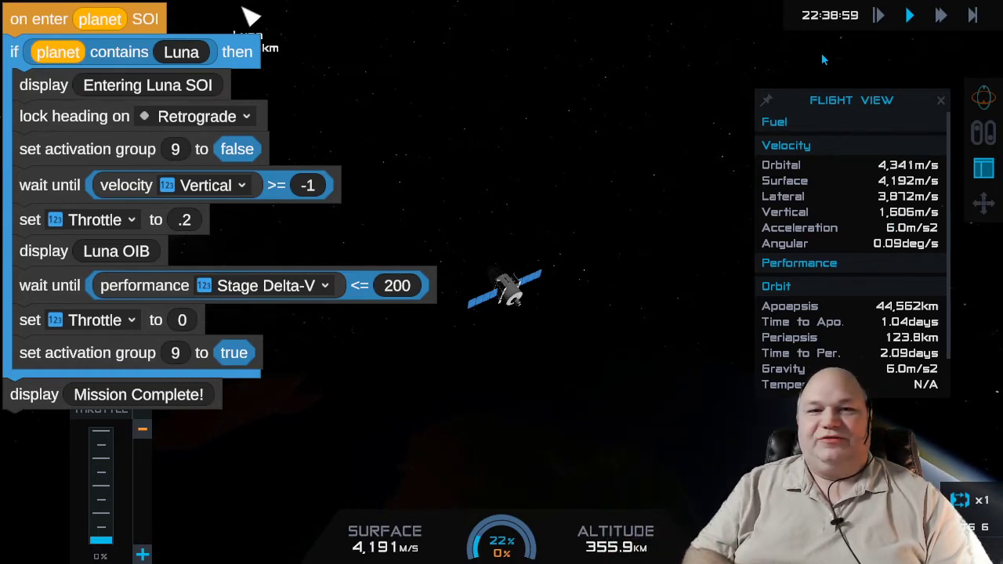
- Raise time warp through 2x, 10x, 25x, 100x and 500x to 2,500x until 'Entering Luna SOI' appears
left_click(940, 16)
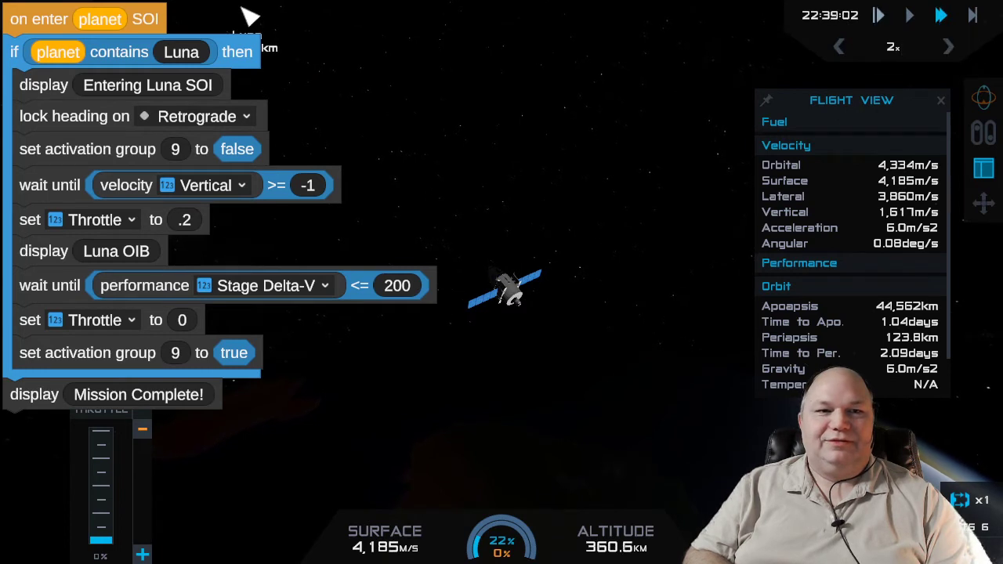
left_click(948, 47)
left_click(950, 49)
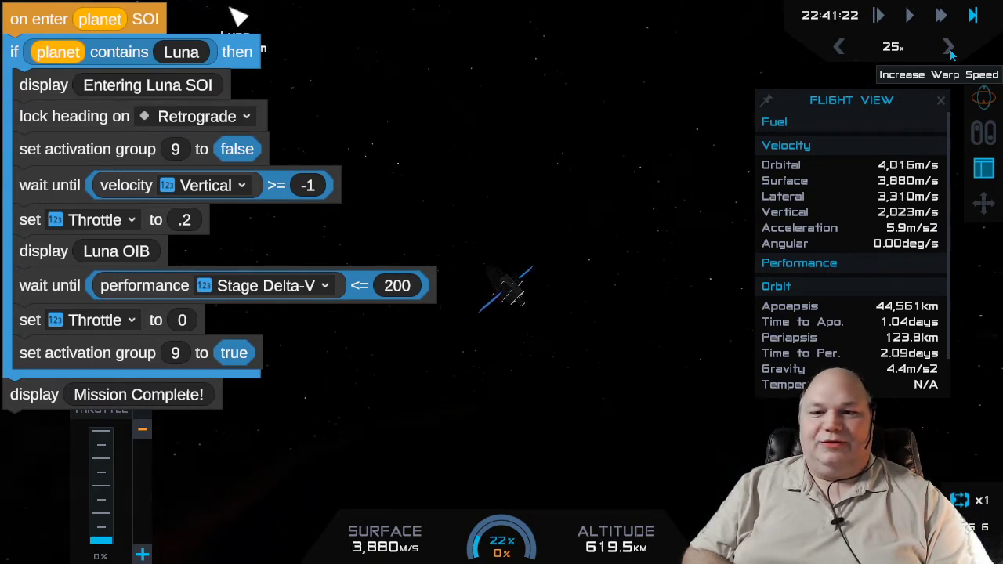
left_click(950, 49)
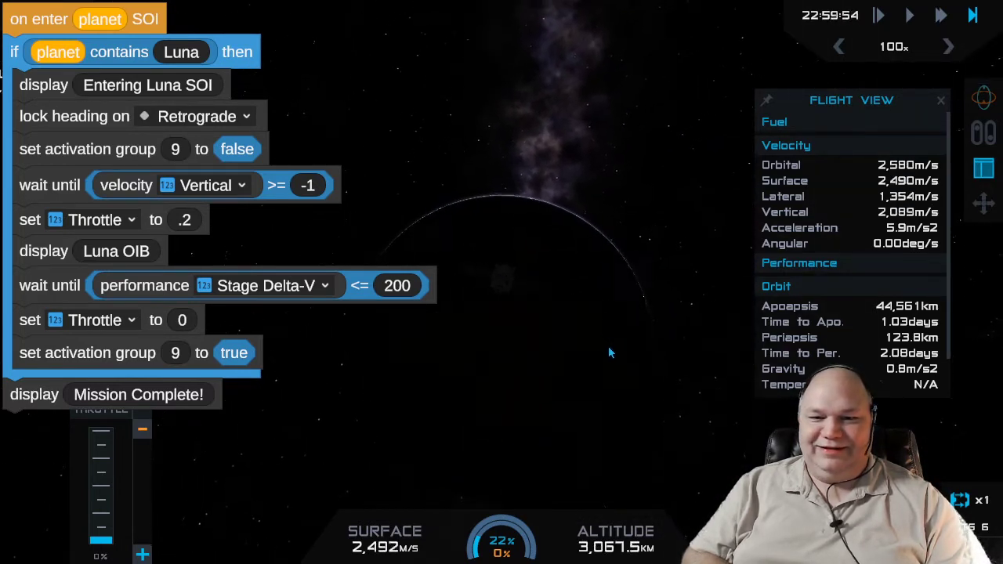
mouse_move(602, 358)
left_mouse_down()
mouse_move(953, 327)
mouse_move(530, 413)
left_mouse_up()
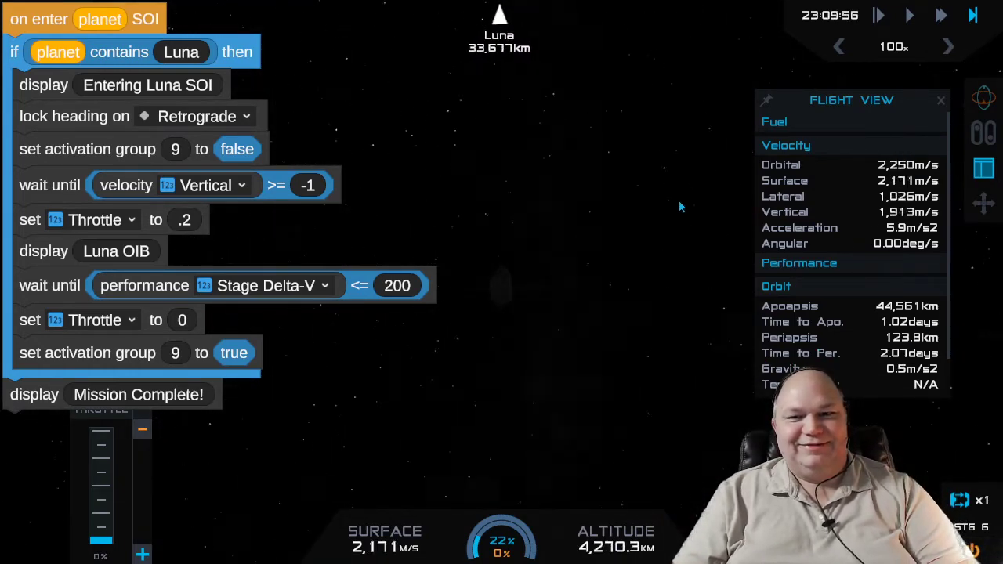
mouse_move(666, 133)
left_mouse_down()
mouse_move(626, 48)
mouse_move(626, 4)
left_mouse_up()
left_click_drag(479, 78, 486, 13)
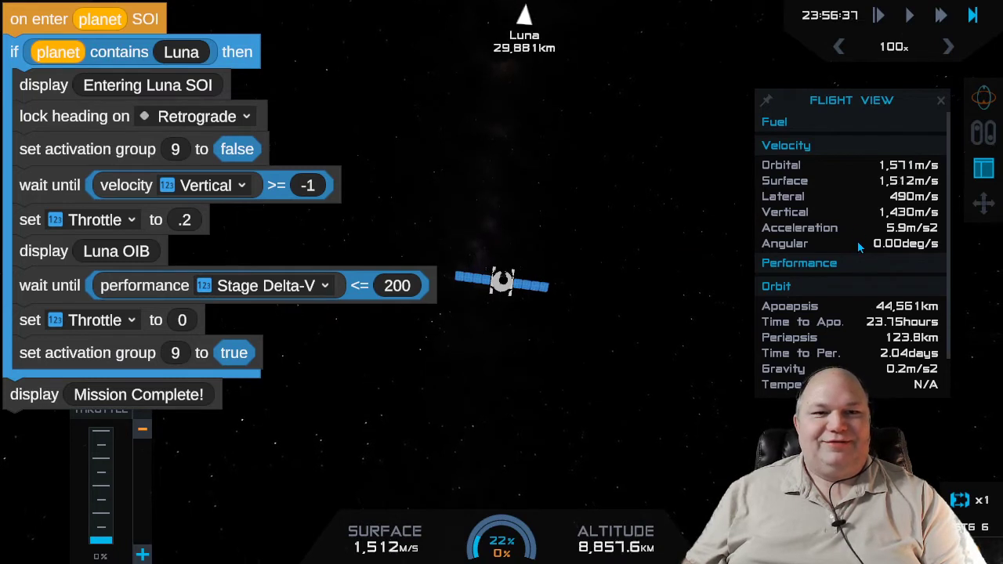
left_click(946, 46)
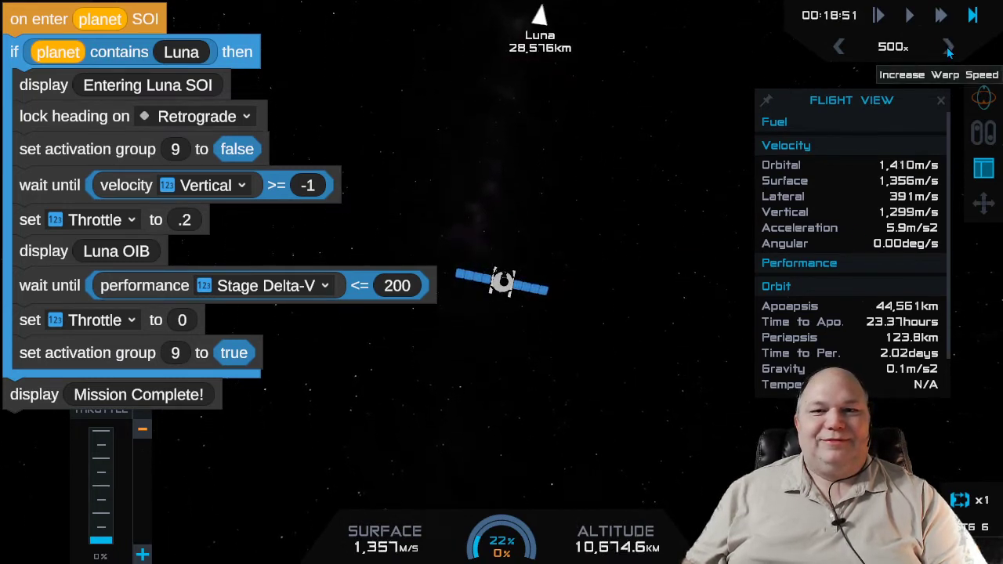
left_click(946, 47)
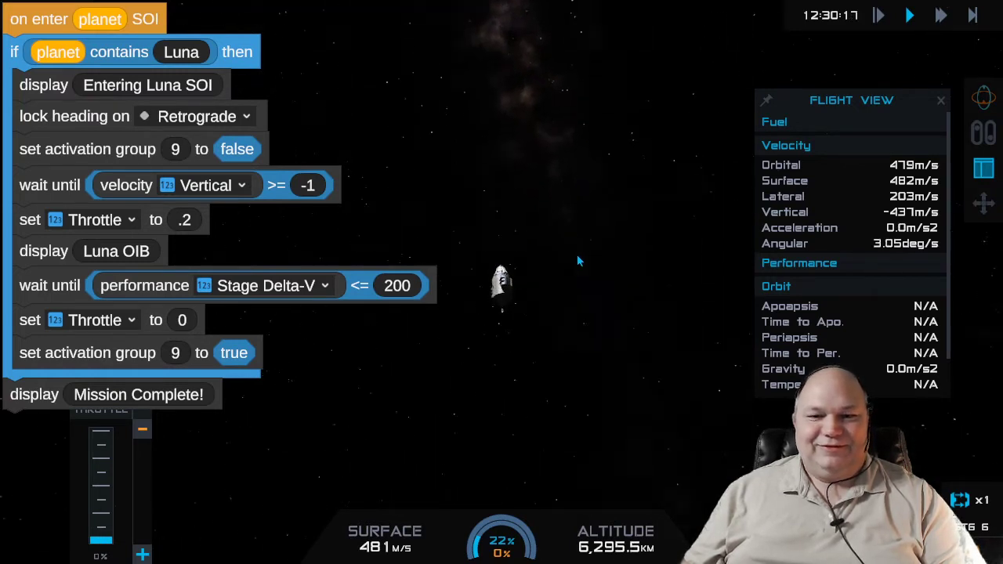
- Zoom and rotate the orbit map to inspect the trajectory, then return to the flight view
mouse_move(590, 144)
left_mouse_down()
mouse_move(554, 245)
mouse_move(569, 307)
left_mouse_up()
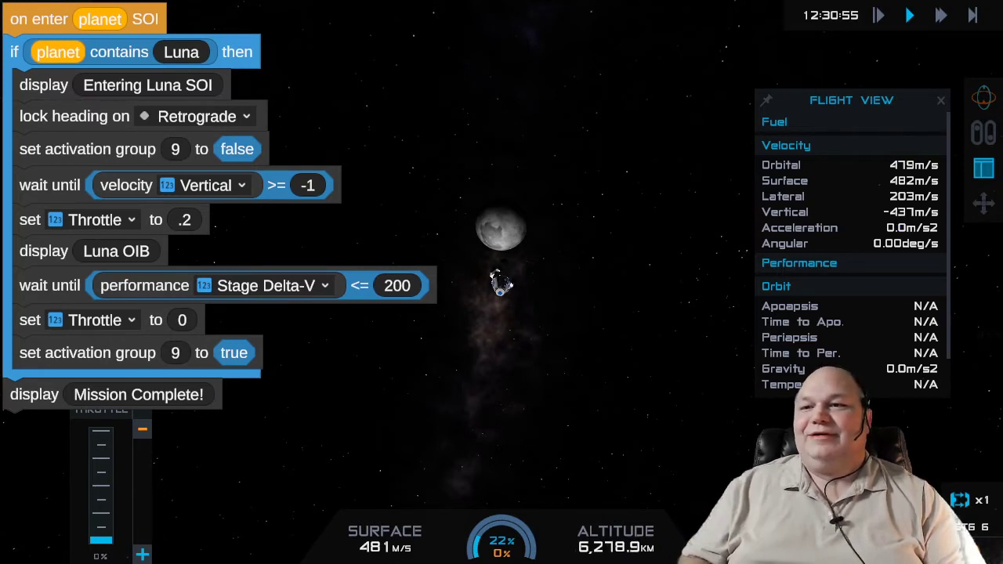
key("m")
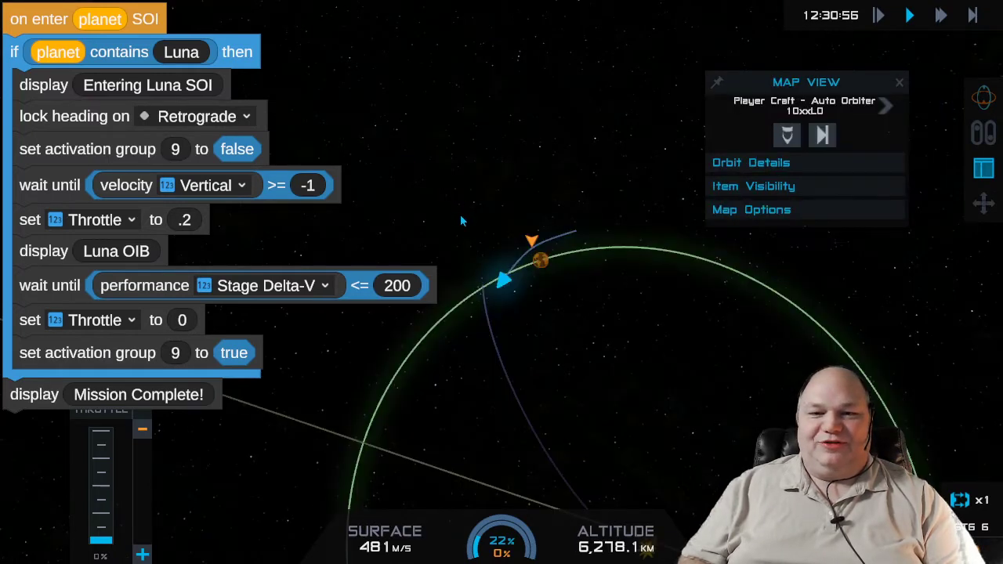
scroll(473, 242, "up", 5)
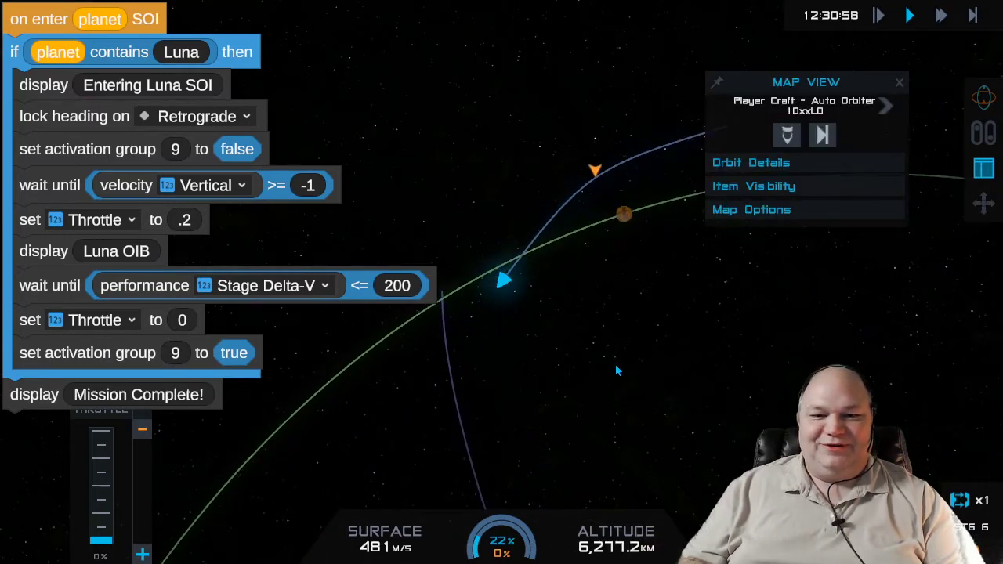
mouse_move(591, 364)
left_mouse_down()
mouse_move(466, 374)
mouse_move(645, 316)
left_mouse_up()
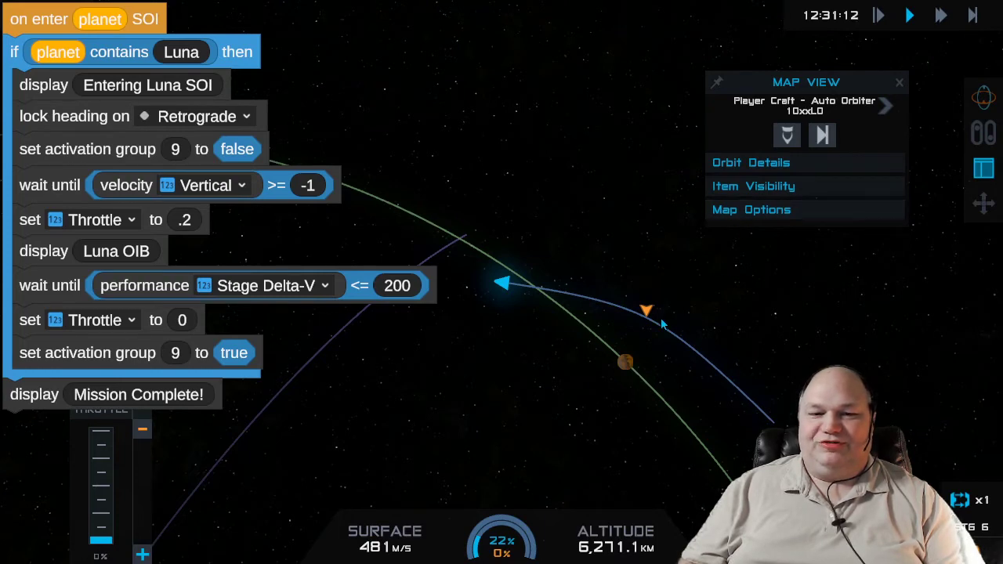
mouse_move(642, 313)
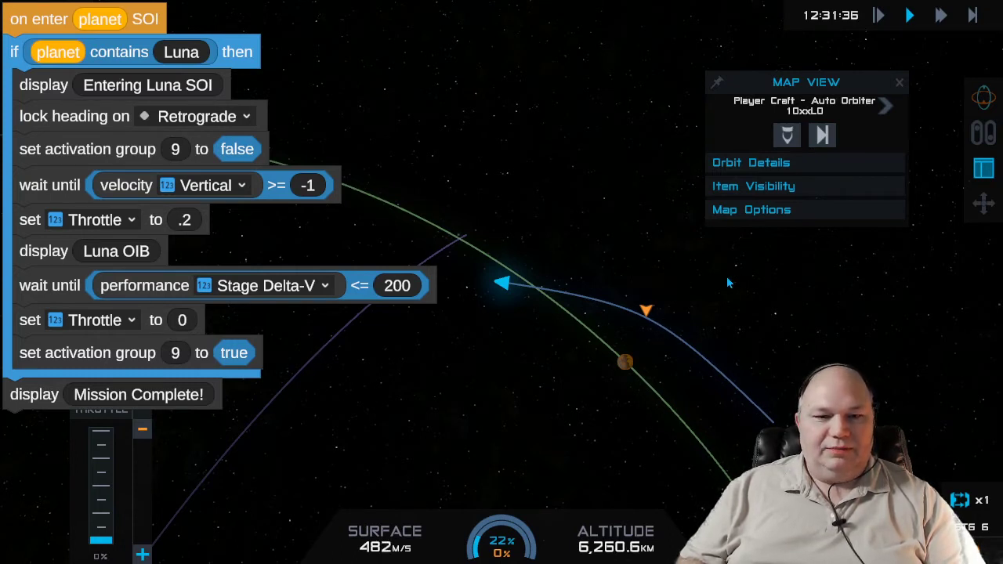
key("m")
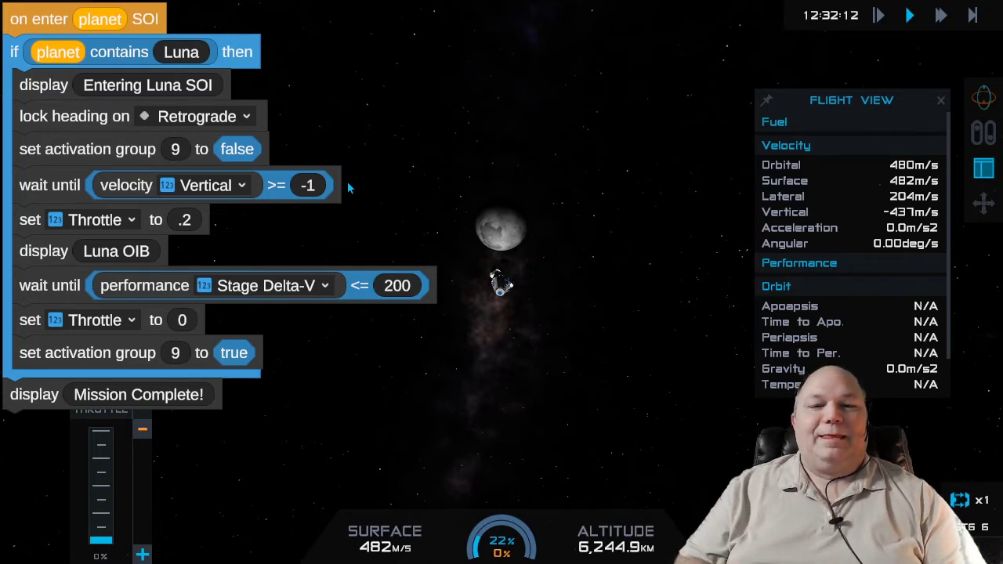
- Briefly warp time up to 10x, then drop back to normal speed
left_click(941, 16)
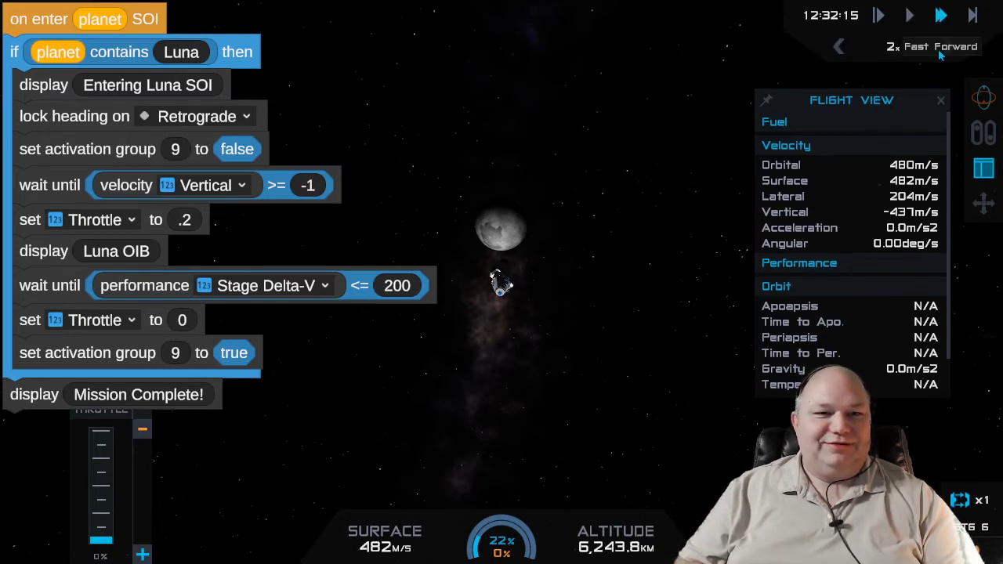
left_click(947, 46)
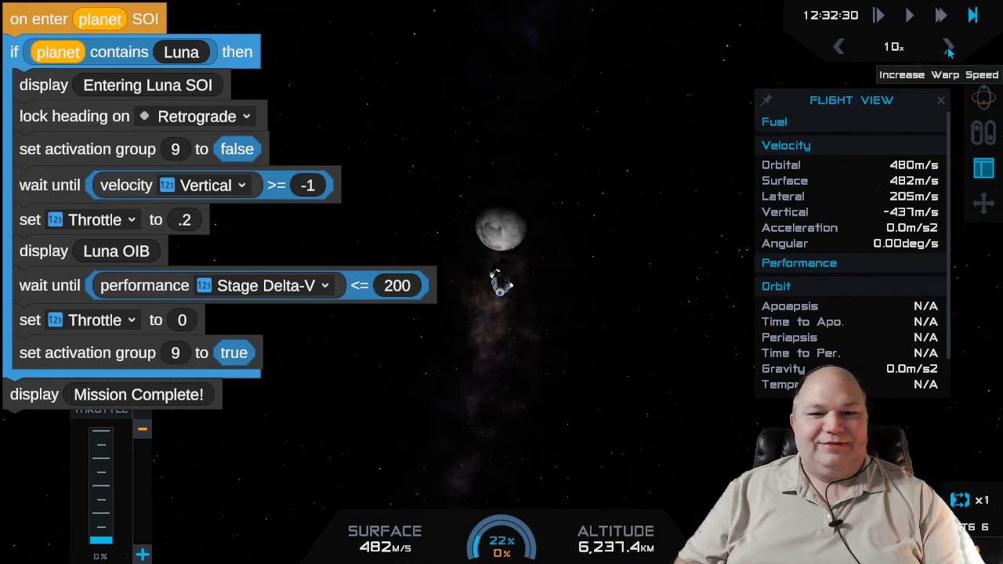
left_click(911, 15)
- Bring up the orbit map and rotate it to see the trajectory toward Luna
key("m")
mouse_move(630, 316)
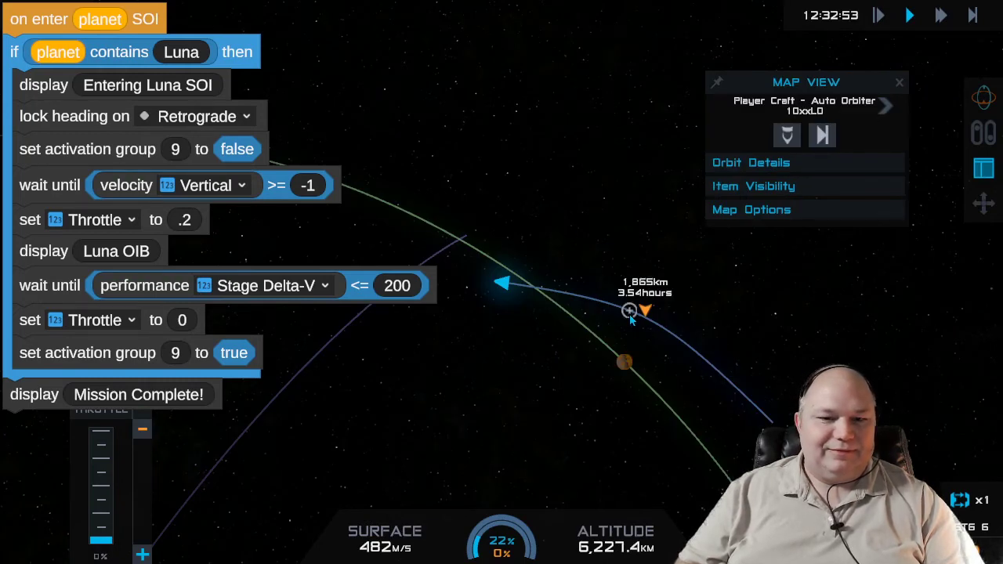
mouse_move(651, 347)
left_mouse_down()
mouse_move(666, 344)
mouse_move(529, 293)
mouse_move(833, 344)
mouse_move(881, 198)
mouse_move(857, 119)
left_mouse_up()
mouse_move(734, 266)
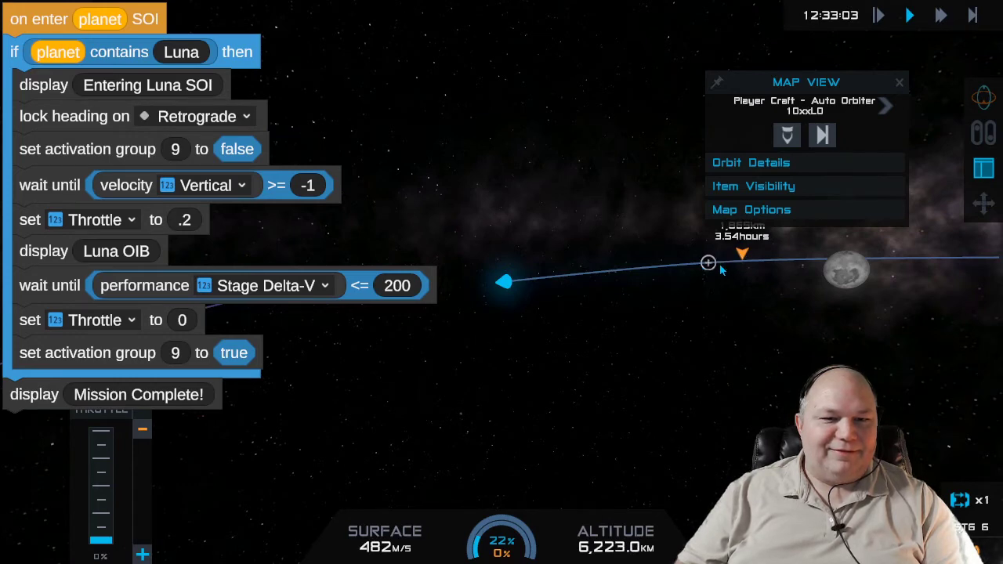
- Add a burn node on the trajectory, warp to it, delete it, and return to flight view
left_click(723, 264)
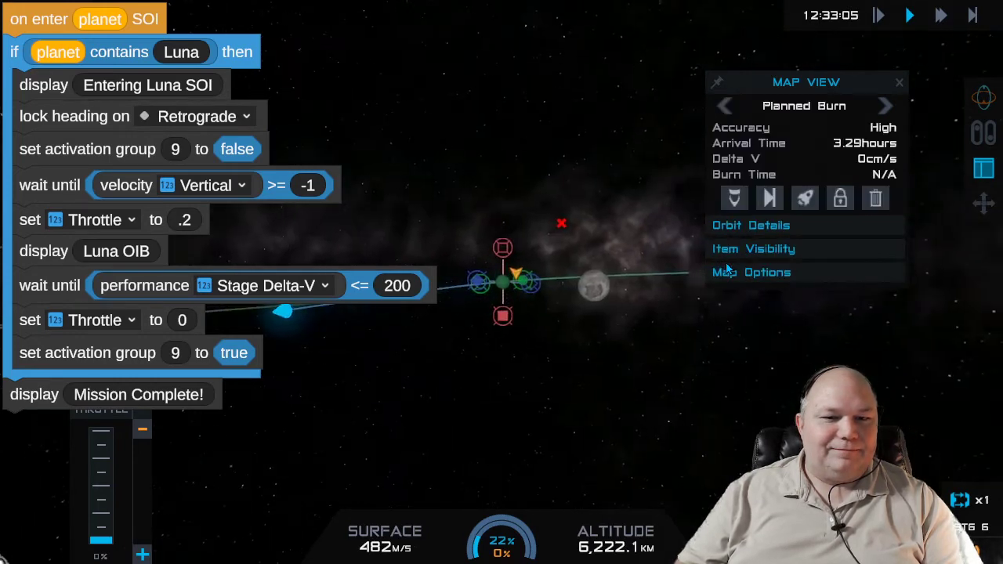
left_click(768, 199)
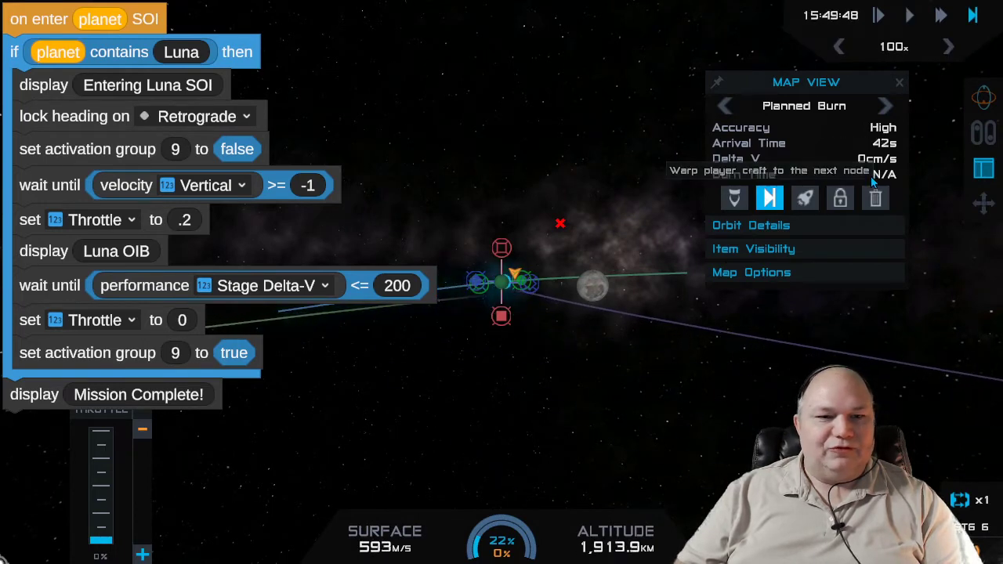
left_click(878, 222)
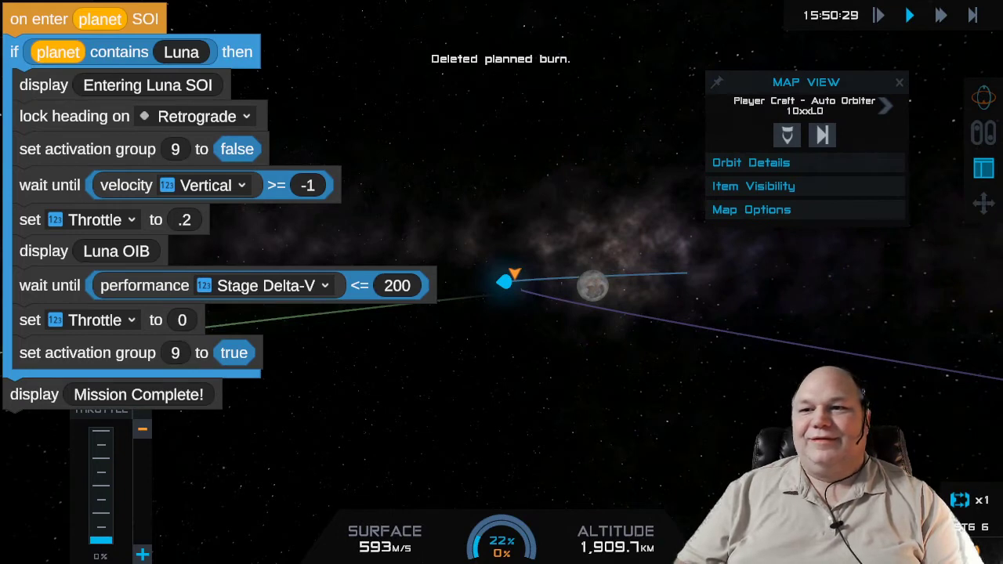
key("m")
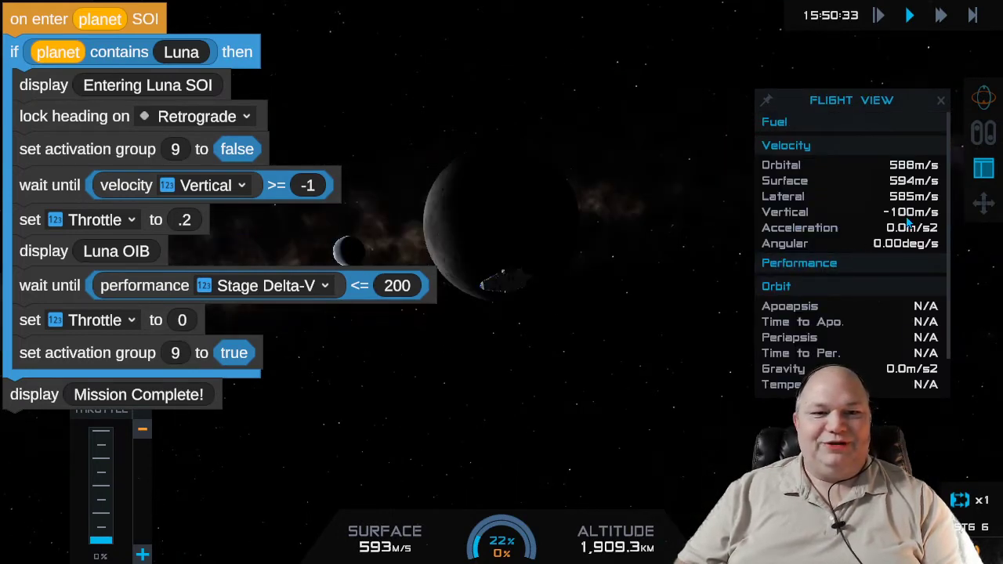
- Fast-forward time to 10x warp so the craft coasts toward Luna
left_click(940, 16)
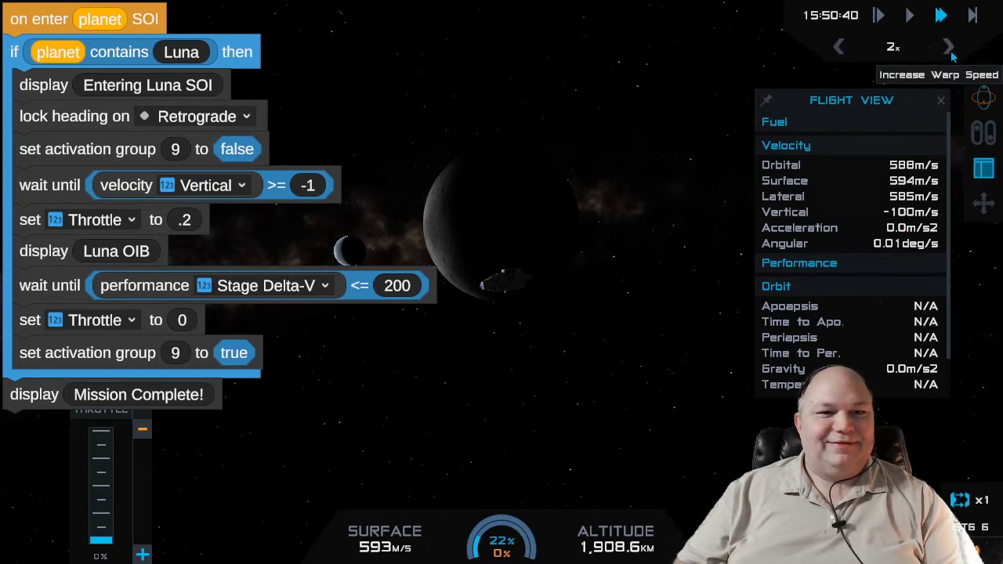
left_click(948, 46)
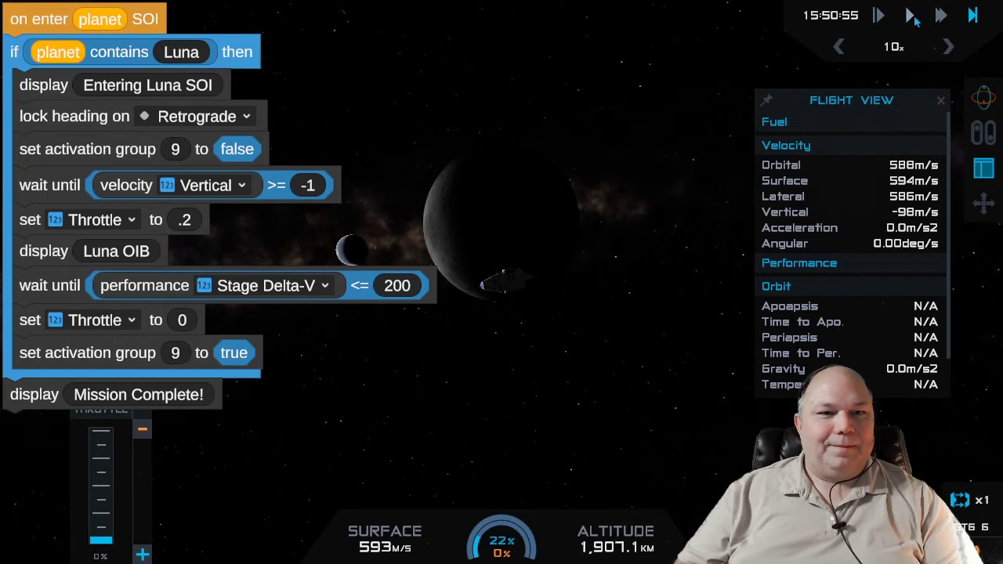
left_click(911, 18)
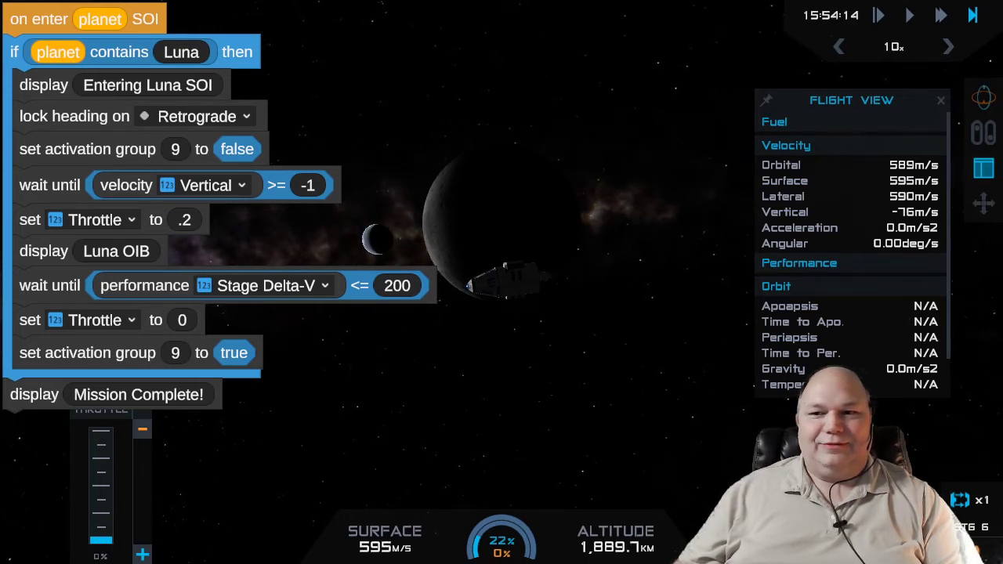
- Cycle through the onboard cameras and rotate the view across the starfield past the nose
key("c")
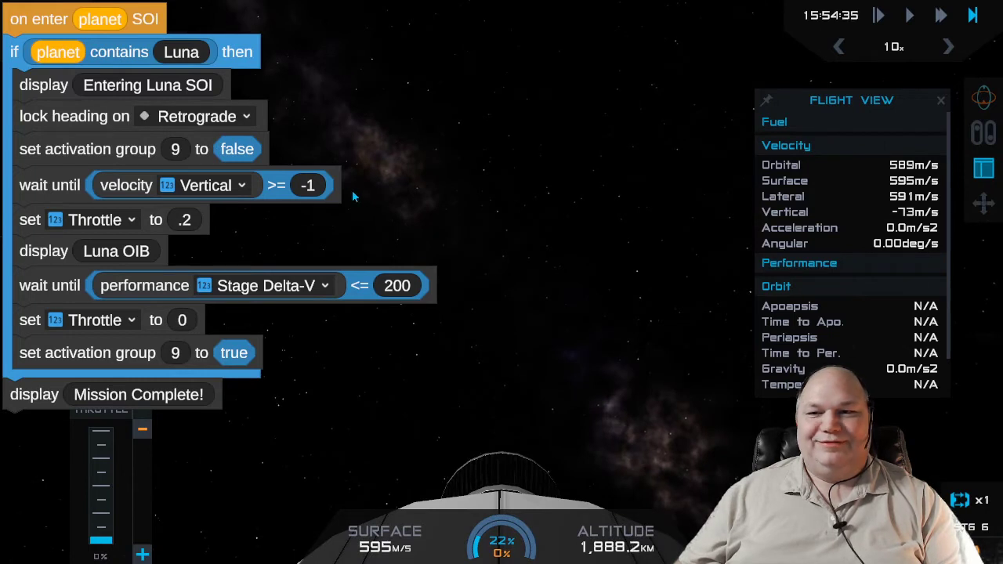
key("c")
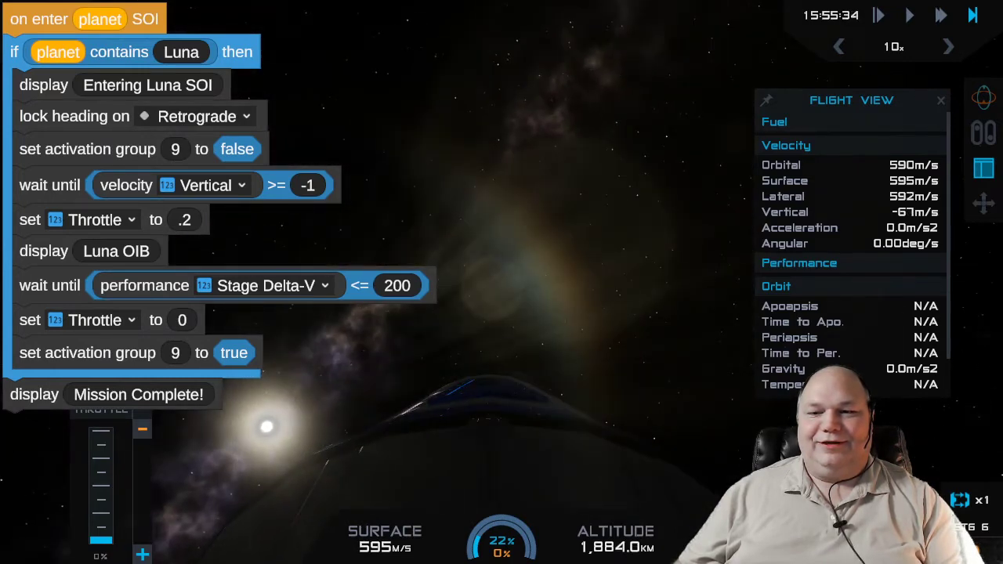
key("c")
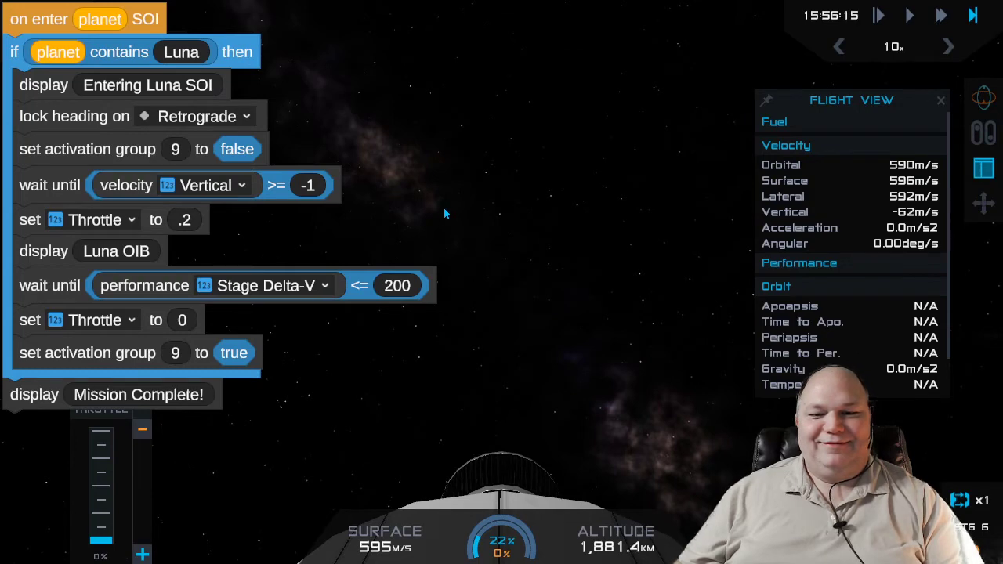
mouse_move(436, 208)
left_mouse_down()
mouse_move(333, 211)
mouse_move(587, 305)
mouse_move(459, 251)
mouse_move(456, 217)
left_mouse_up()
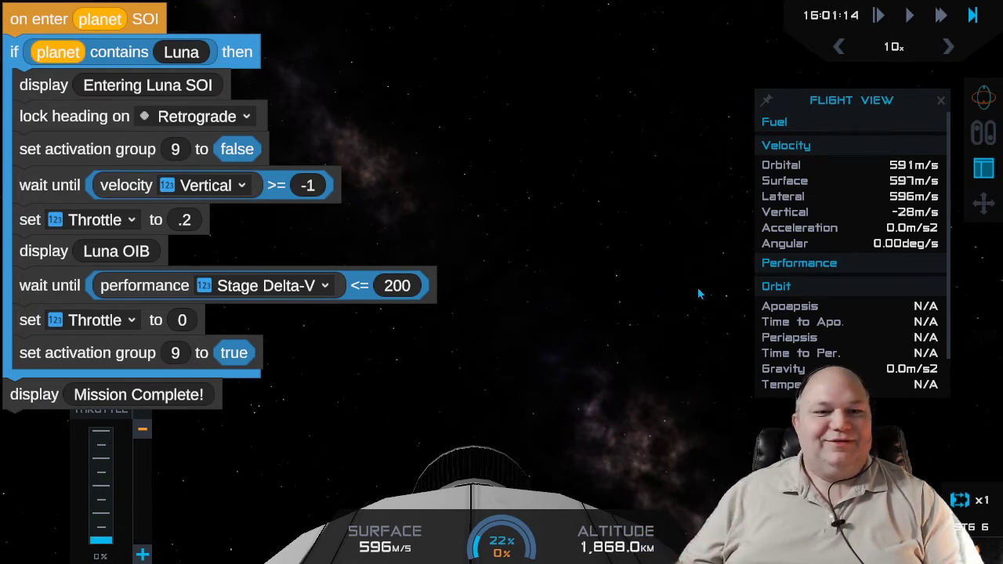
- Expand the Performance flight readouts and return time to normal speed
left_click(813, 263)
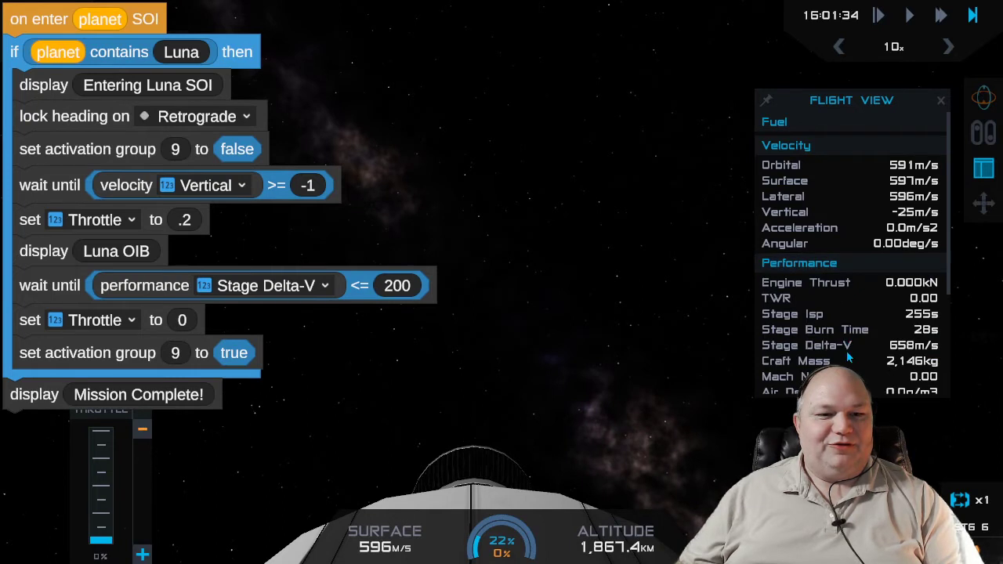
scroll(890, 379, "down", 1)
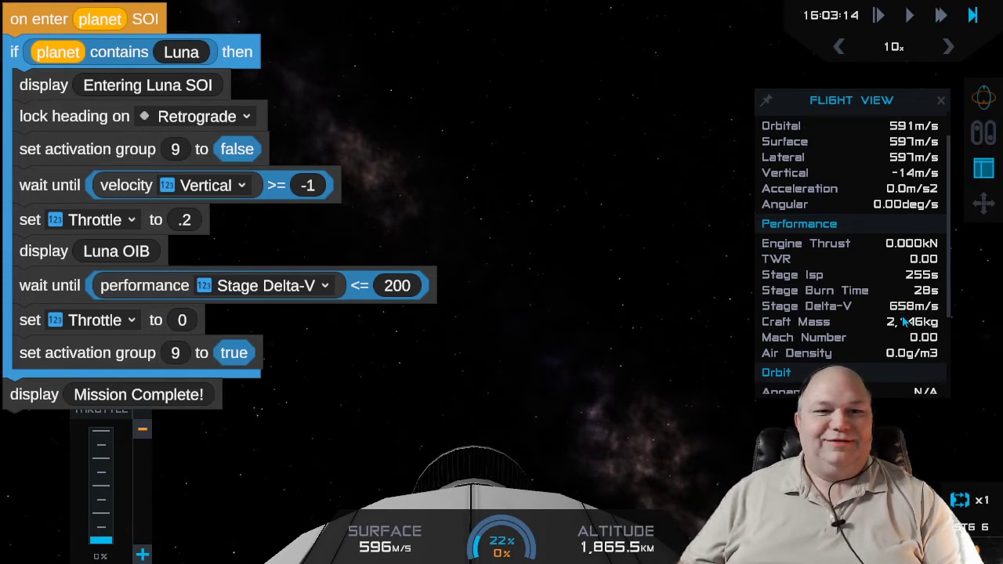
left_click(910, 15)
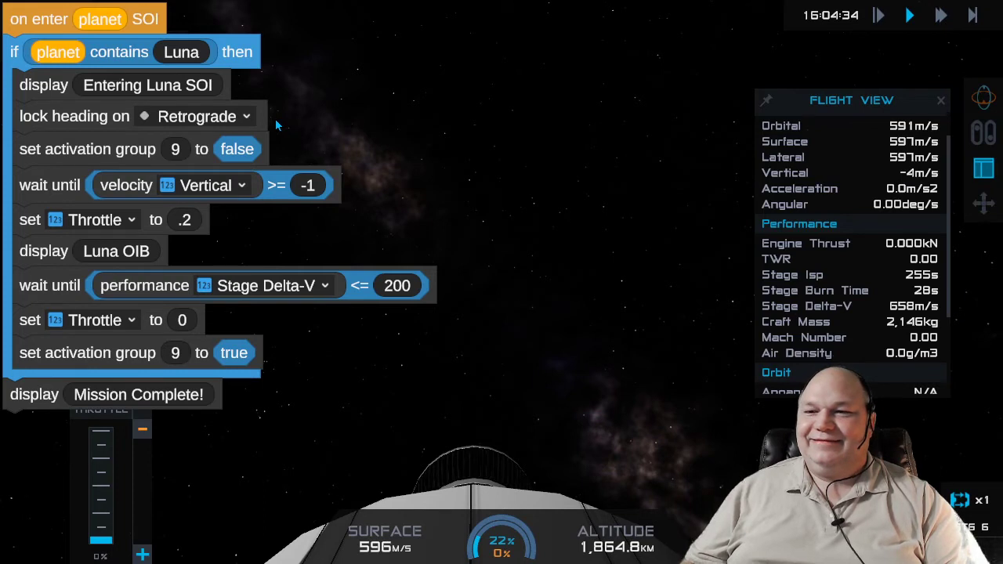
- Use the orbit camera to frame Luna behind the craft as the 20% throttle burn starts
key("c")
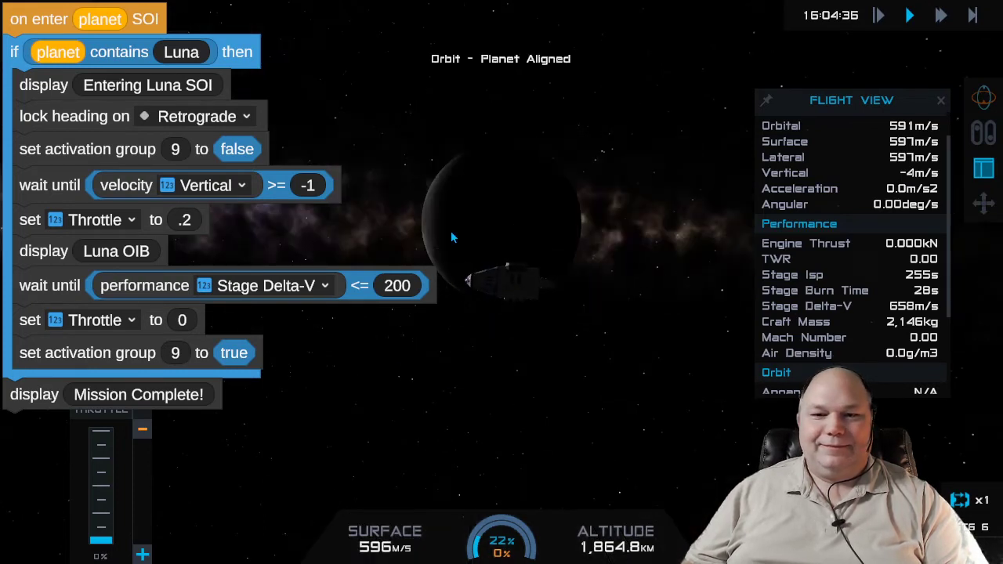
left_click_drag(331, 235, 322, 133)
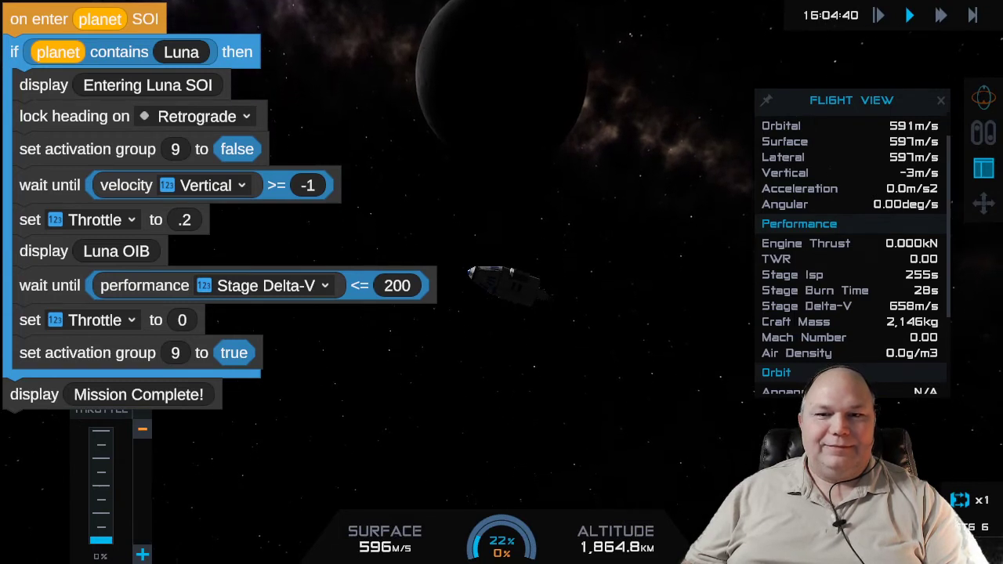
left_click_drag(362, 126, 363, 224)
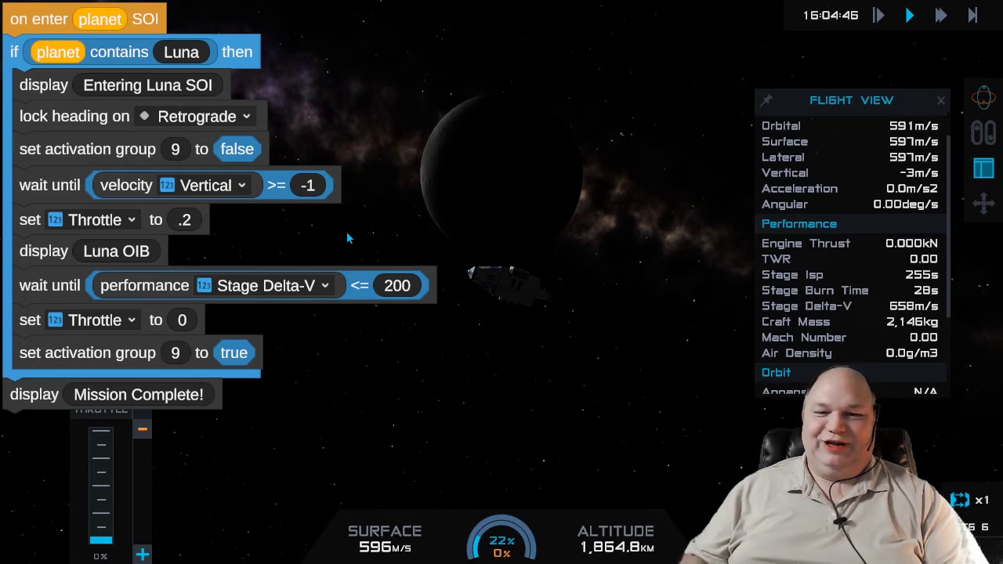
left_click_drag(346, 231, 331, 206)
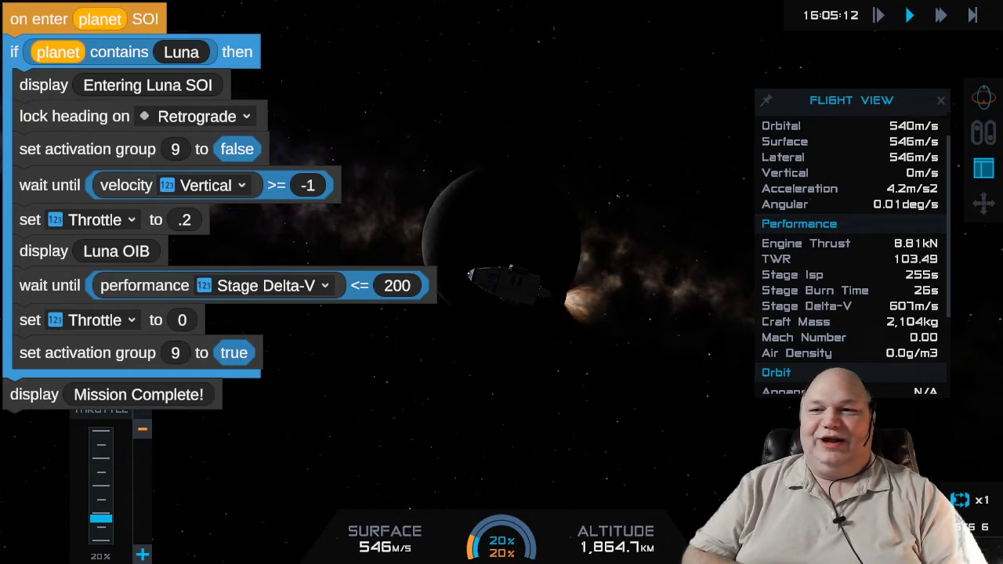
- Follow the burn on a top-down orbit map and in flight view until throttle reaches 0%
key("m")
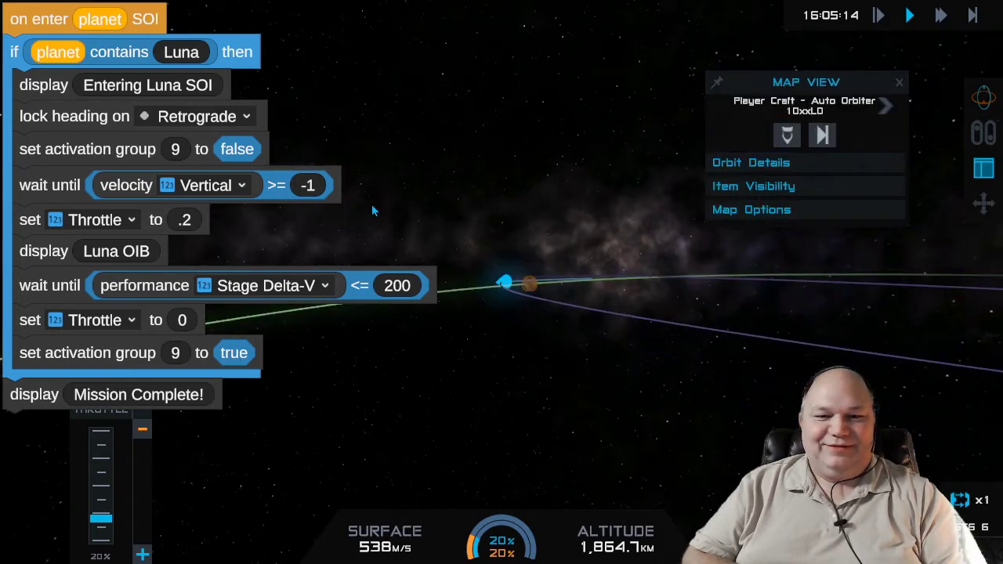
left_click_drag(397, 175, 382, 442)
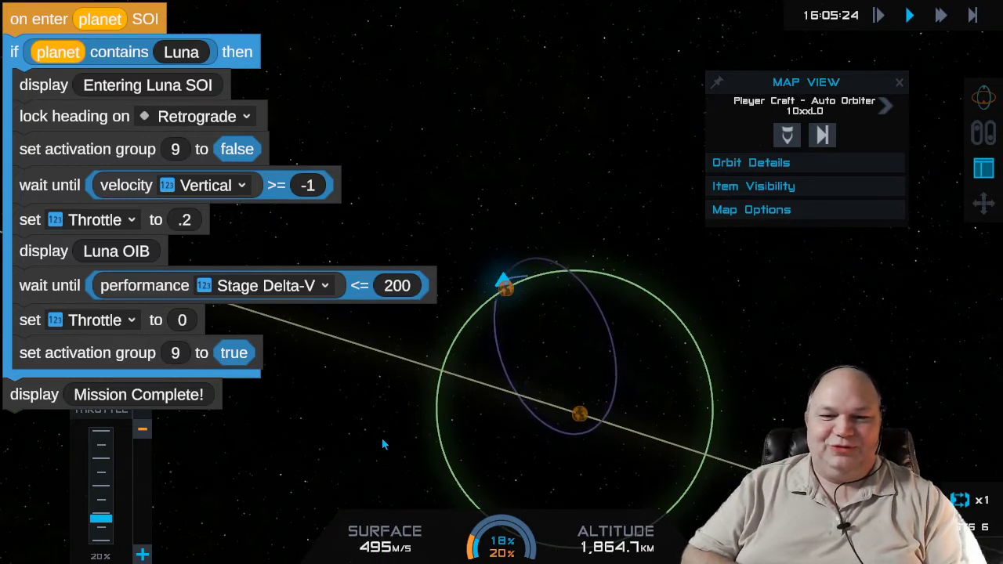
scroll(436, 444, "up", 2)
scroll(436, 444, "up", 3)
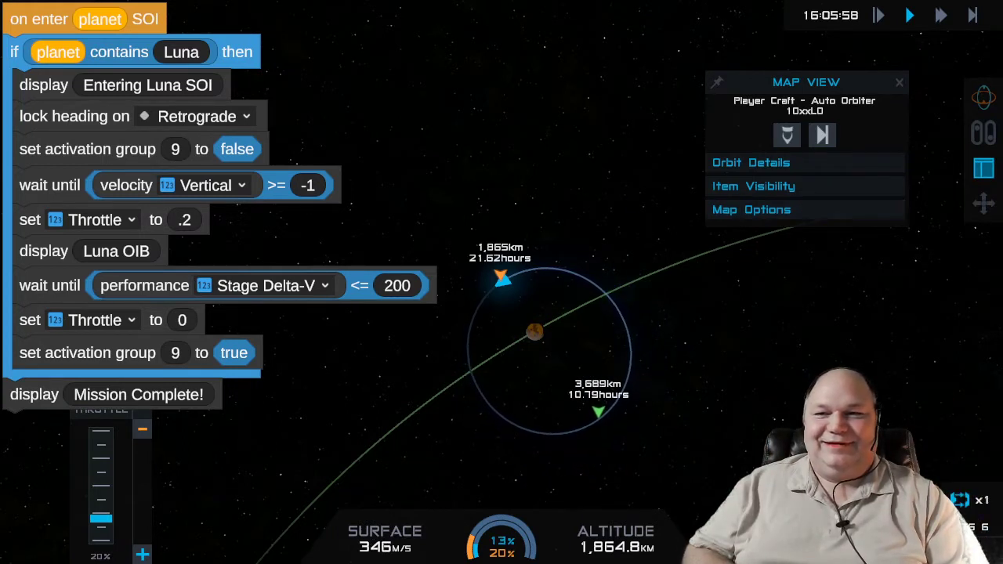
key("m")
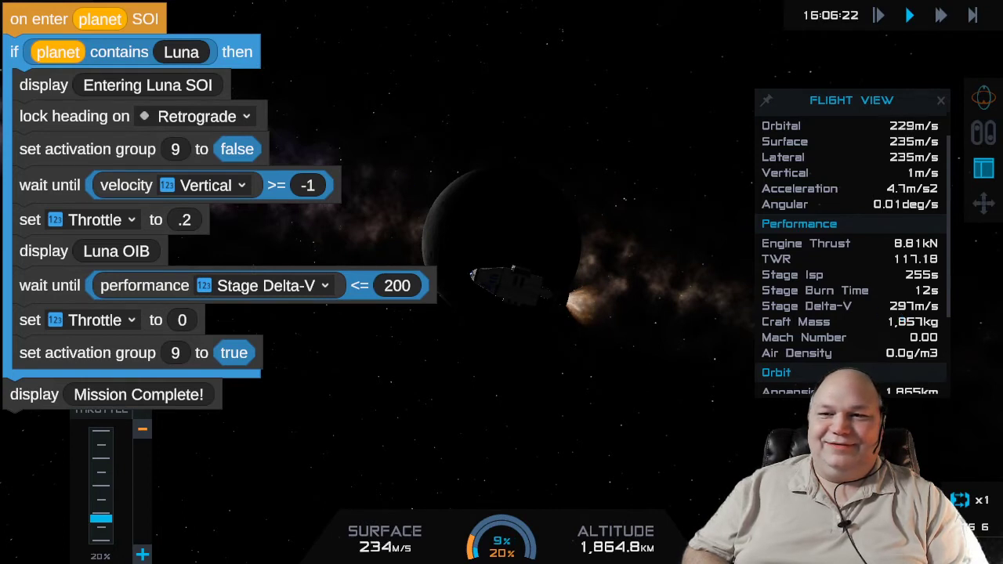
key("m")
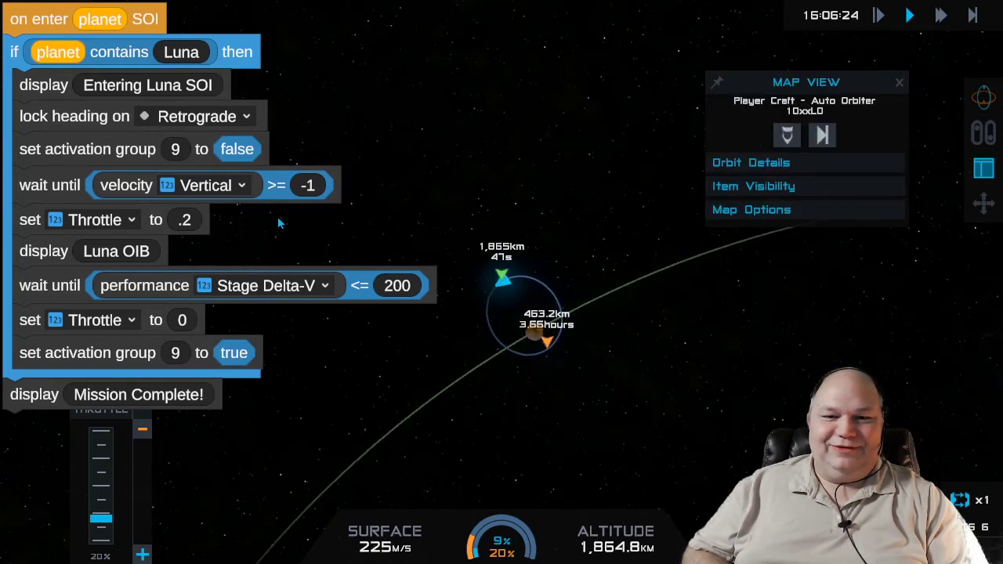
scroll(615, 373, "up", 3)
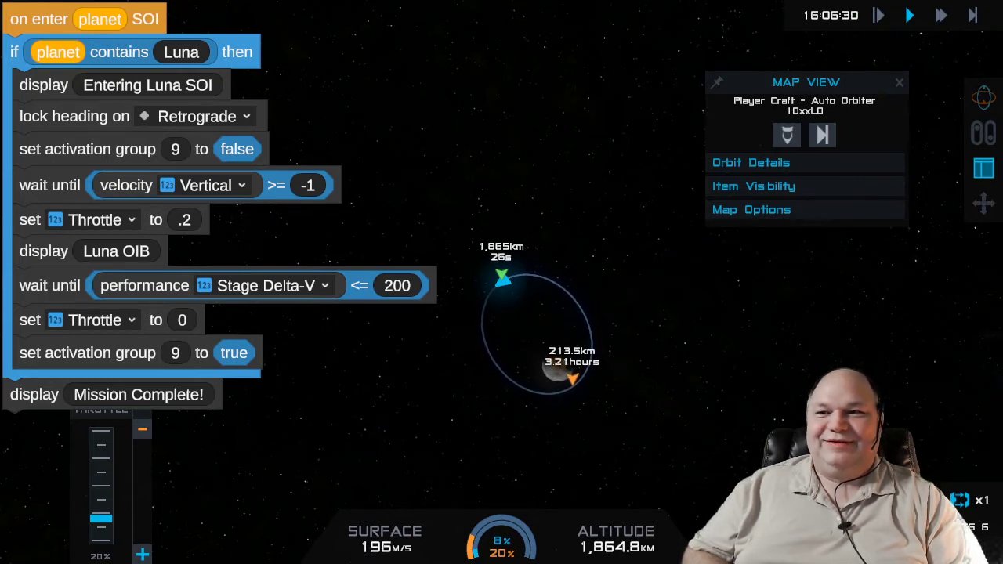
key("m")
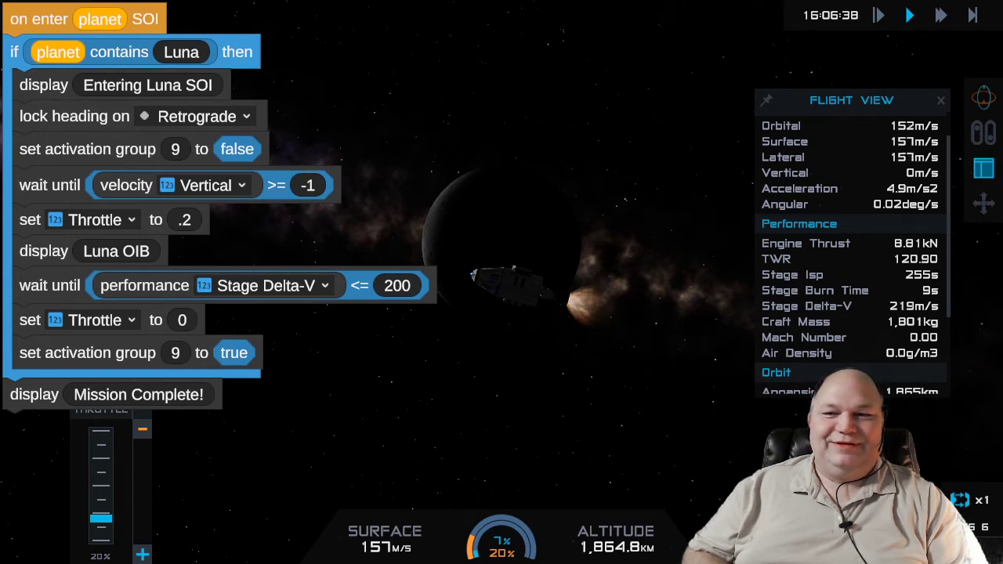
key("m")
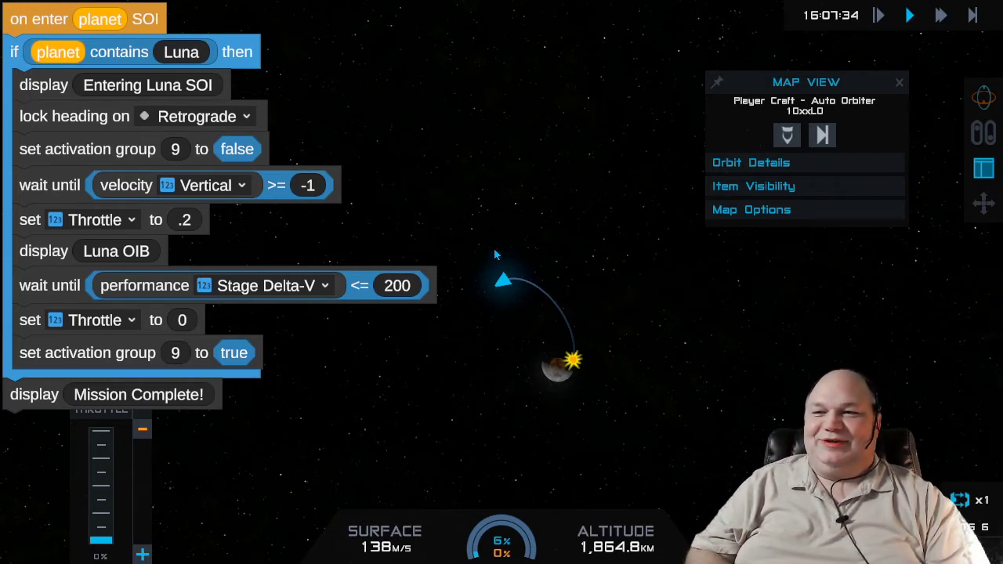
- Lock heading to prograde and burn briefly at 70% throttle to close the orbit around Luna
mouse_move(983, 97)
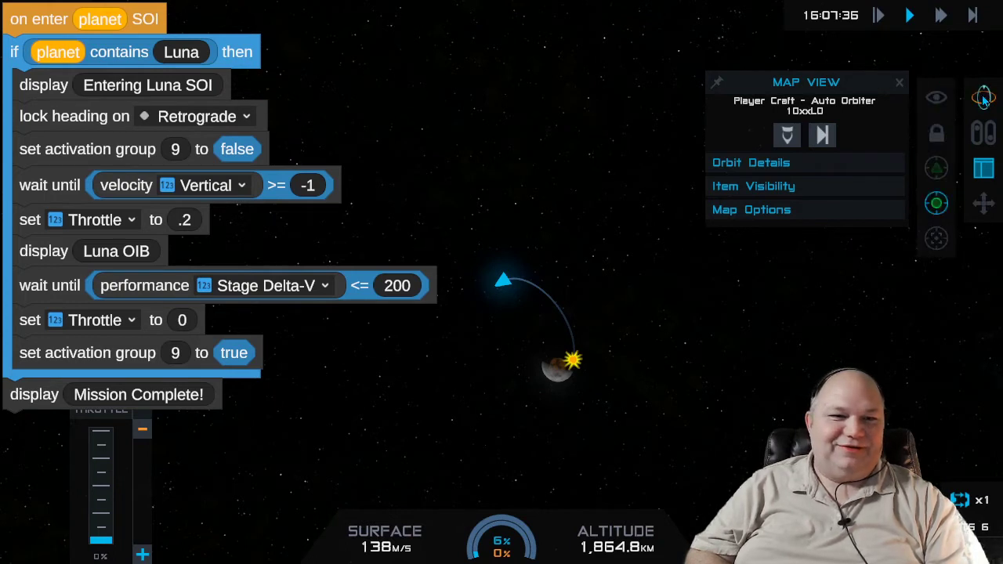
left_click(937, 236)
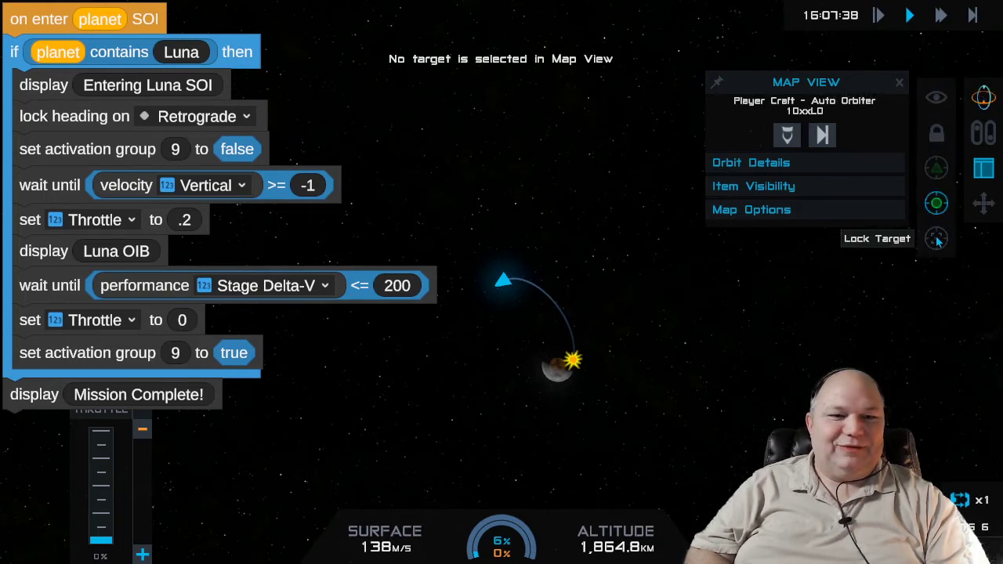
left_click(941, 176)
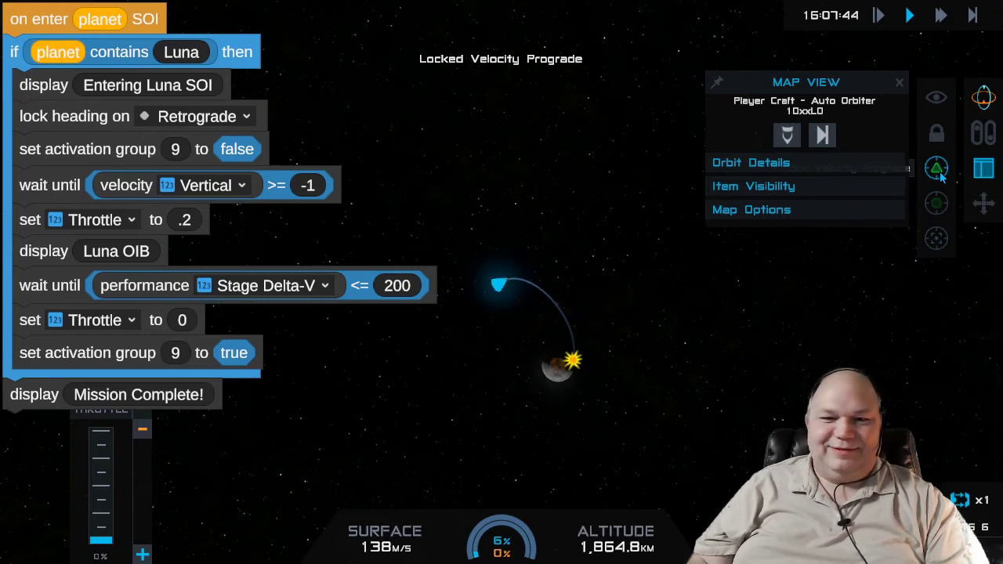
key("shift")
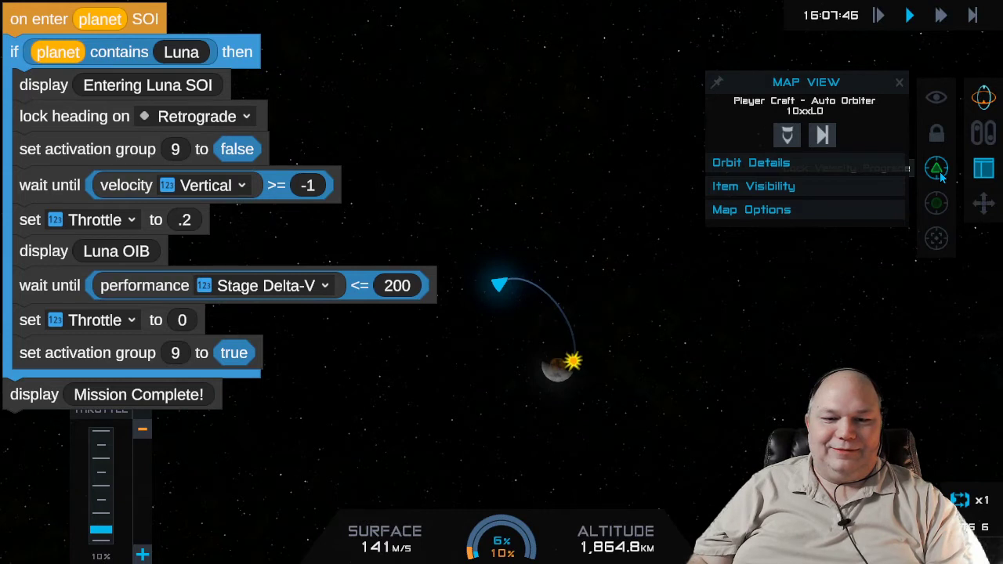
key("shift")
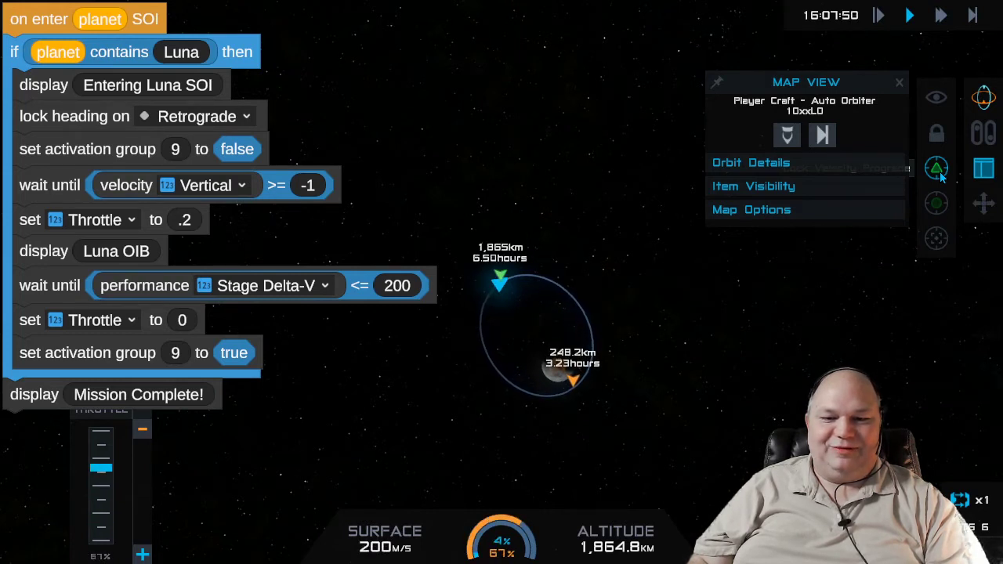
key("x")
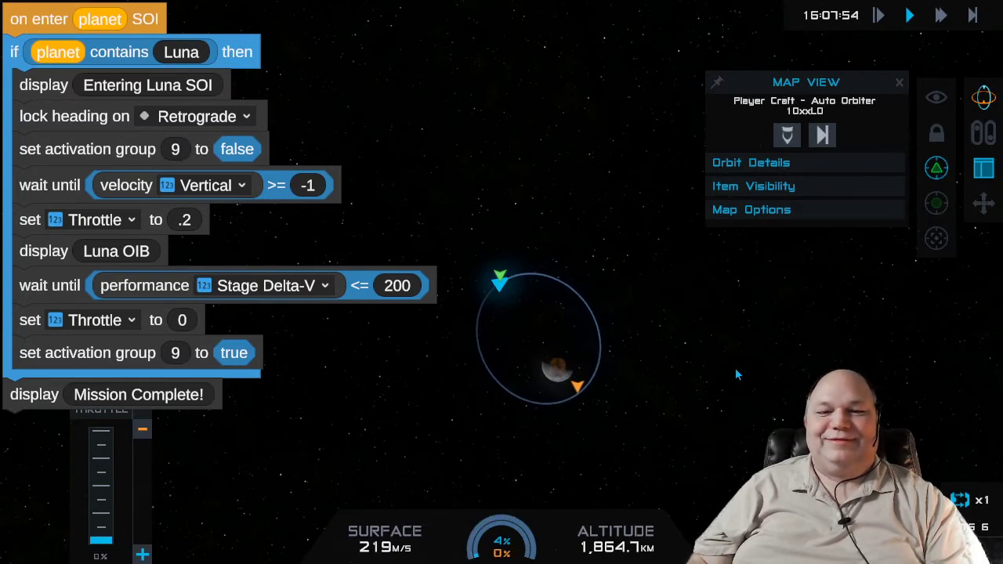
- Tilt the map, place a planned burn on the Luna orbit, and warp ahead to it
scroll(708, 424, "up", 5)
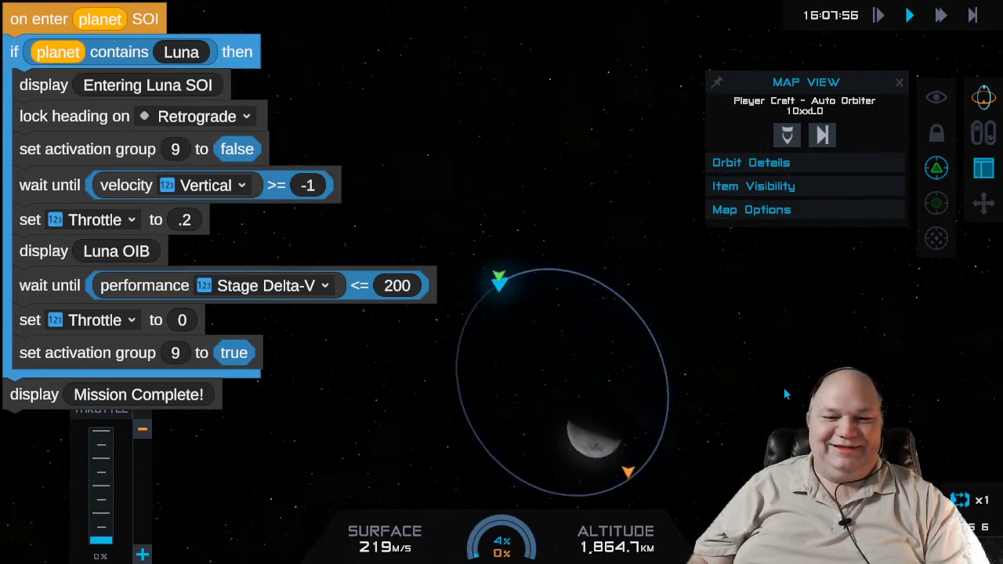
left_click_drag(770, 343, 745, 260)
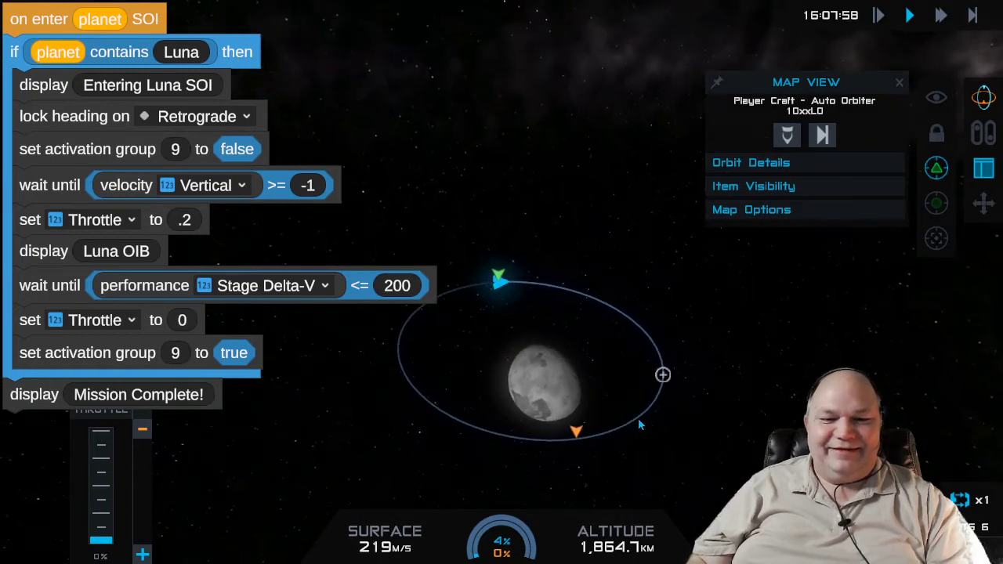
left_click(547, 440)
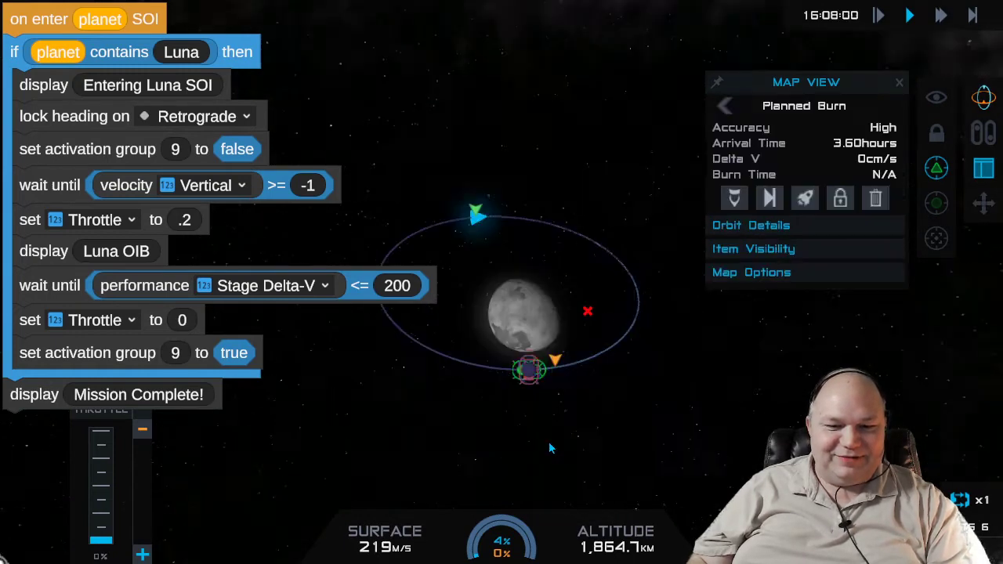
left_click(770, 197)
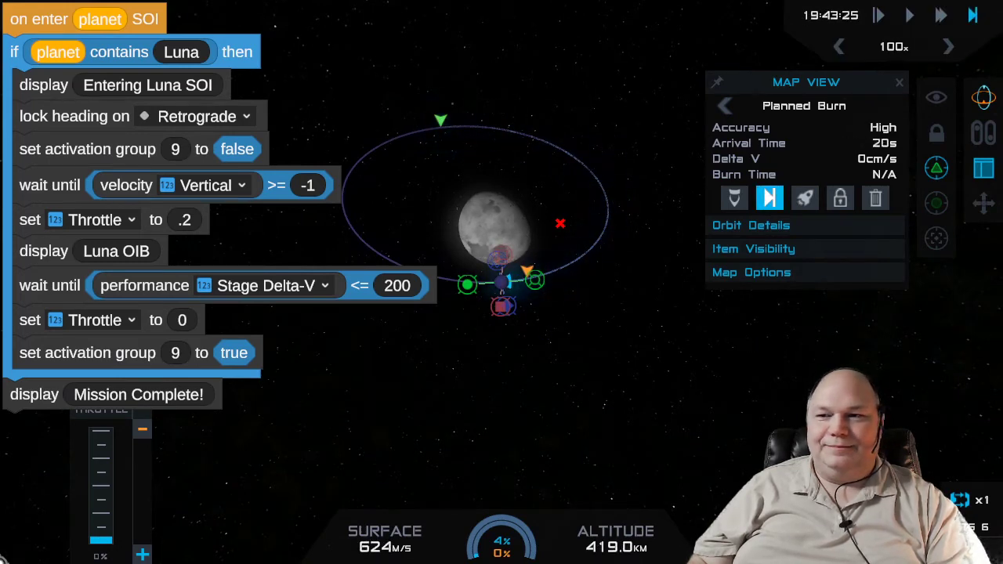
key("m")
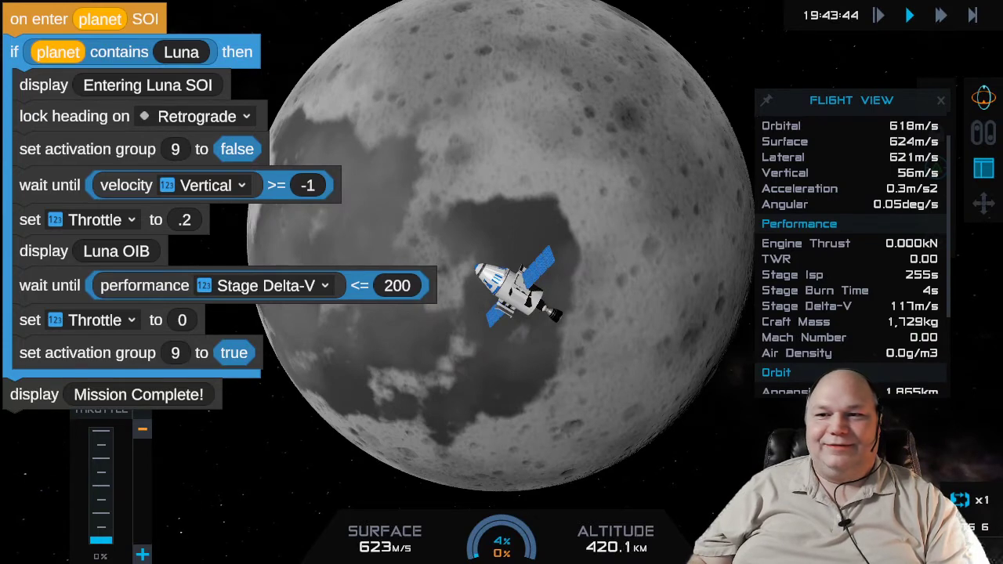
key("c")
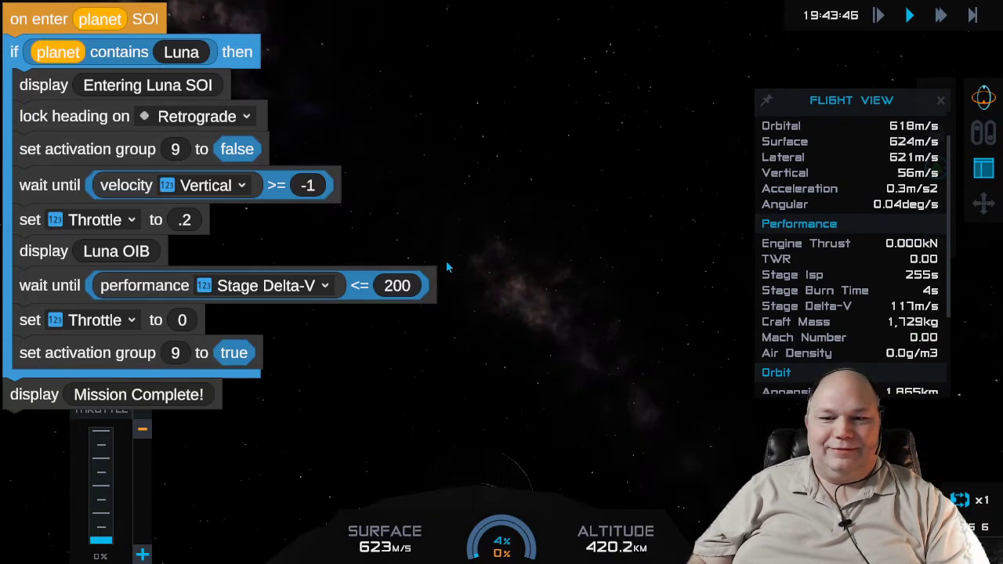
mouse_move(462, 214)
left_mouse_down()
mouse_move(463, 112)
mouse_move(313, 110)
left_mouse_up()
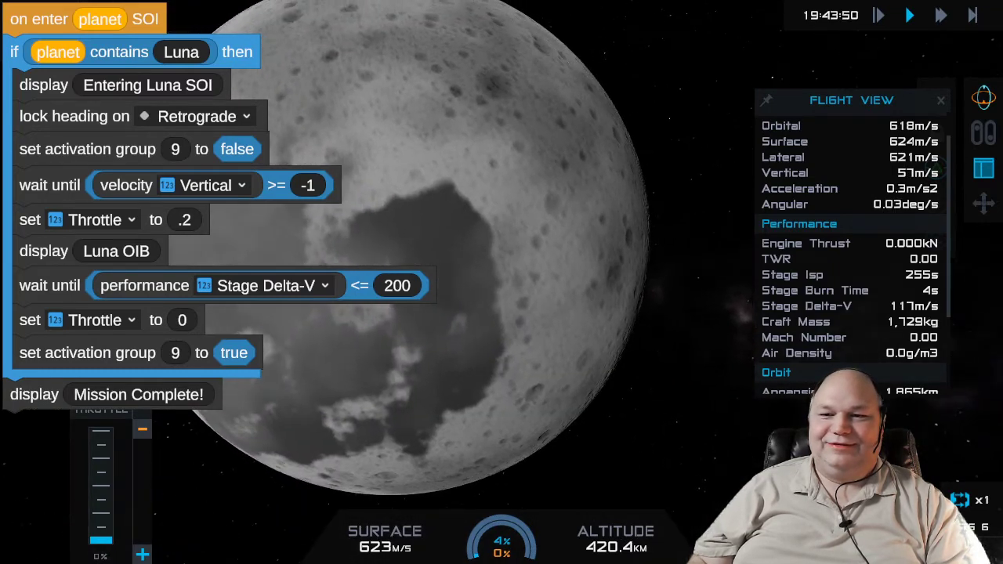
key("c")
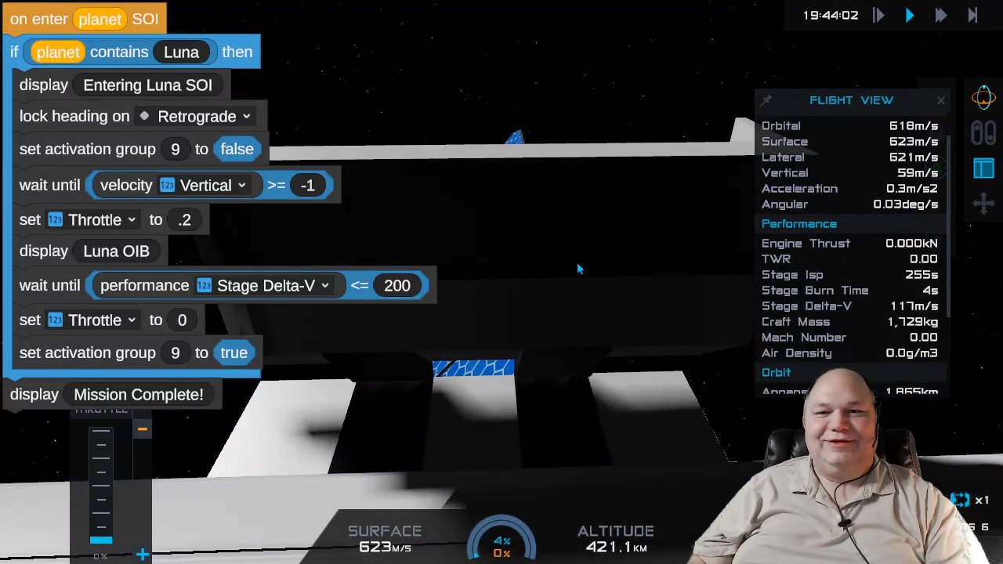
mouse_move(576, 262)
left_mouse_down()
mouse_move(467, 275)
mouse_move(94, 258)
left_mouse_up()
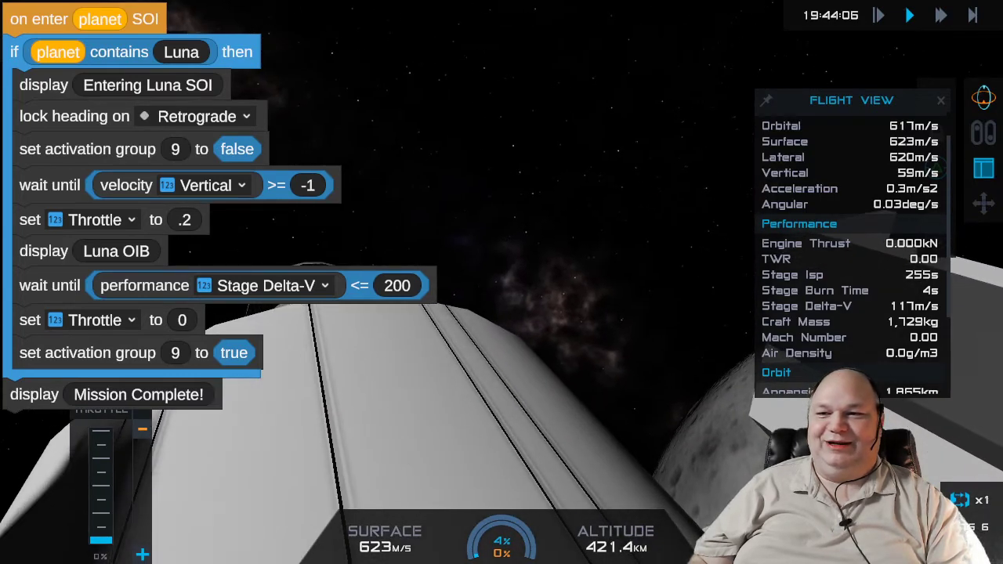
key("c")
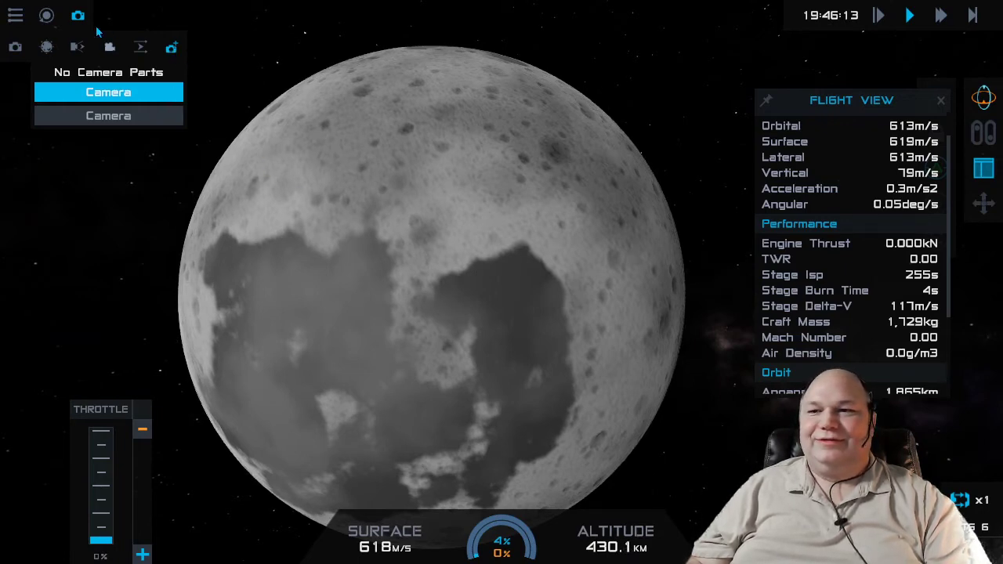
- End the Luna flight from the Flight Menu and exit to the designer with the 50,871 kg rocket
left_click(16, 16)
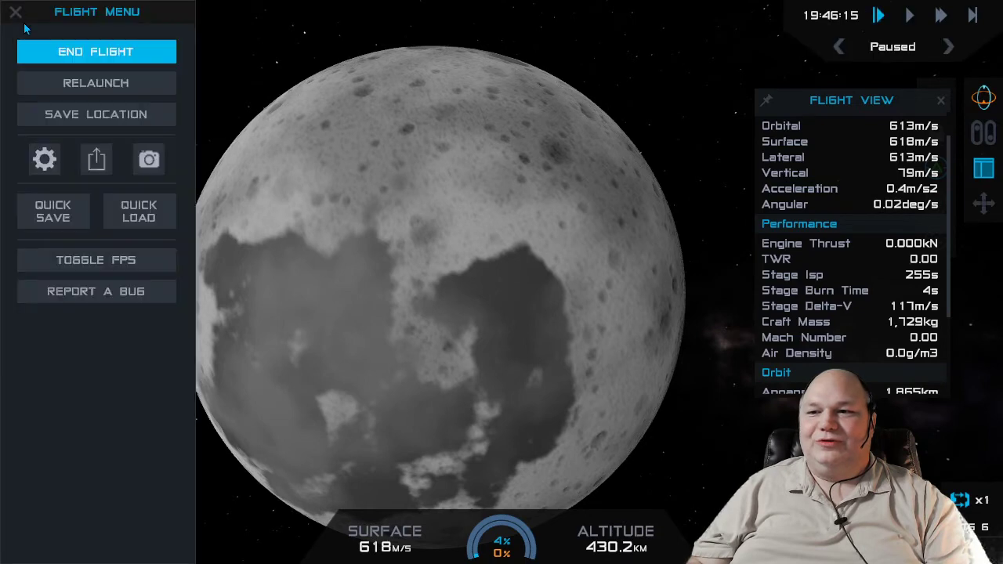
left_click(90, 52)
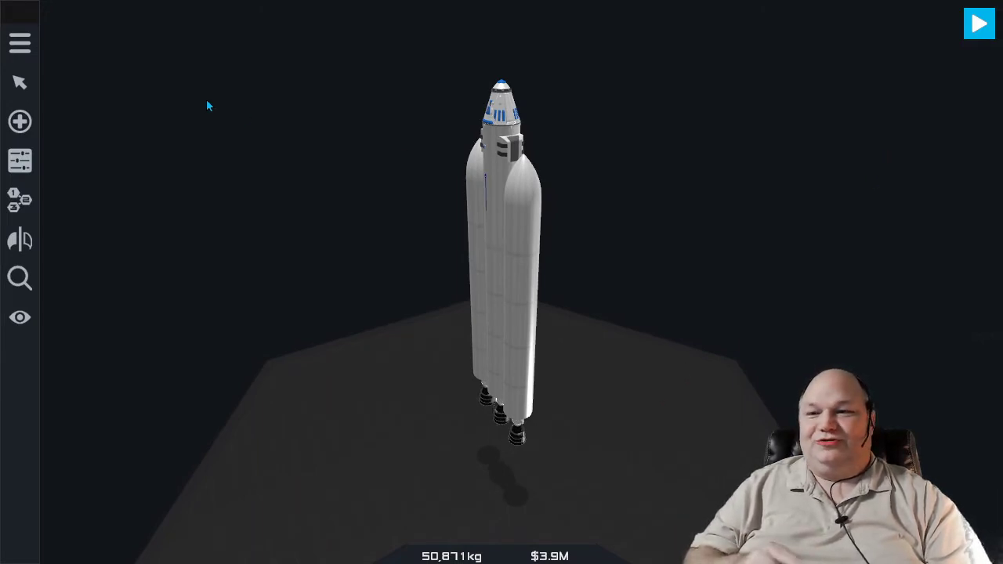
- In the Vizzy program's Luna SOI block, change the Stage Delta-V cutoff from 200 to 300
left_click(29, 45)
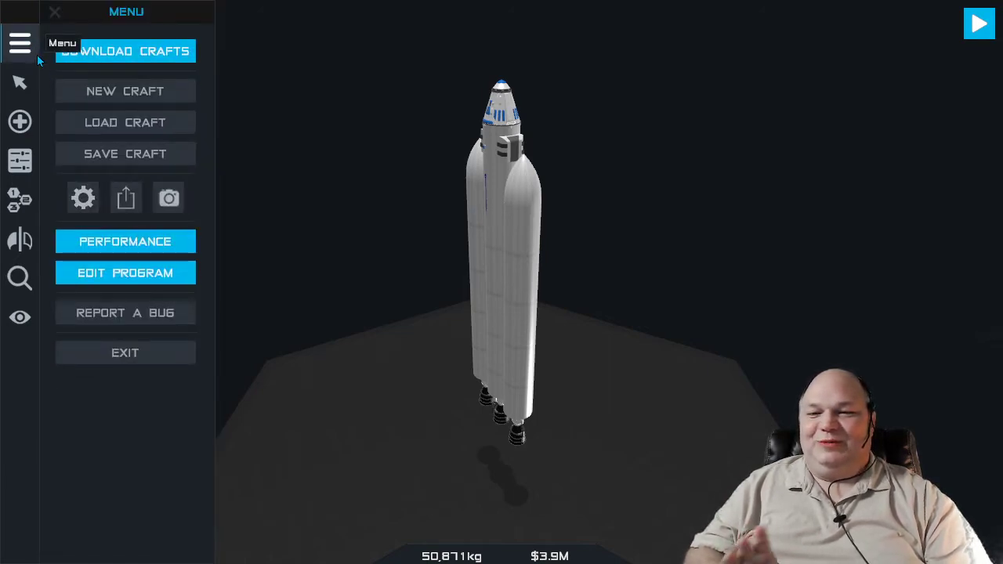
left_click(145, 282)
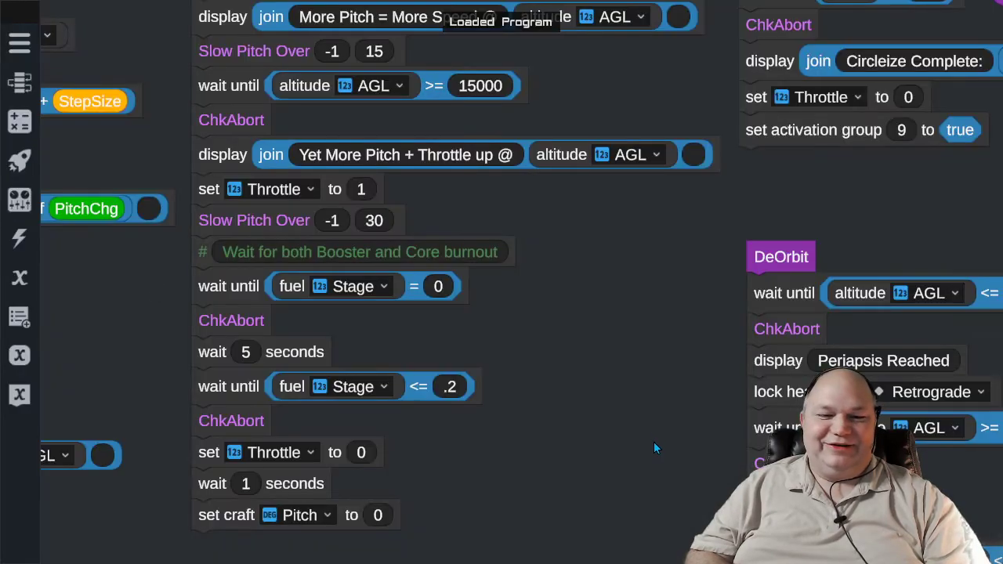
scroll(655, 448, "down", 5)
mouse_move(655, 448)
left_mouse_down()
mouse_move(358, 163)
mouse_move(213, 186)
mouse_move(241, 217)
mouse_move(317, 247)
left_mouse_up()
mouse_move(752, 360)
left_mouse_down()
mouse_move(539, 76)
mouse_move(418, 111)
mouse_move(383, 102)
left_mouse_up()
scroll(856, 392, "up", 2)
left_click_drag(856, 393, 639, 393)
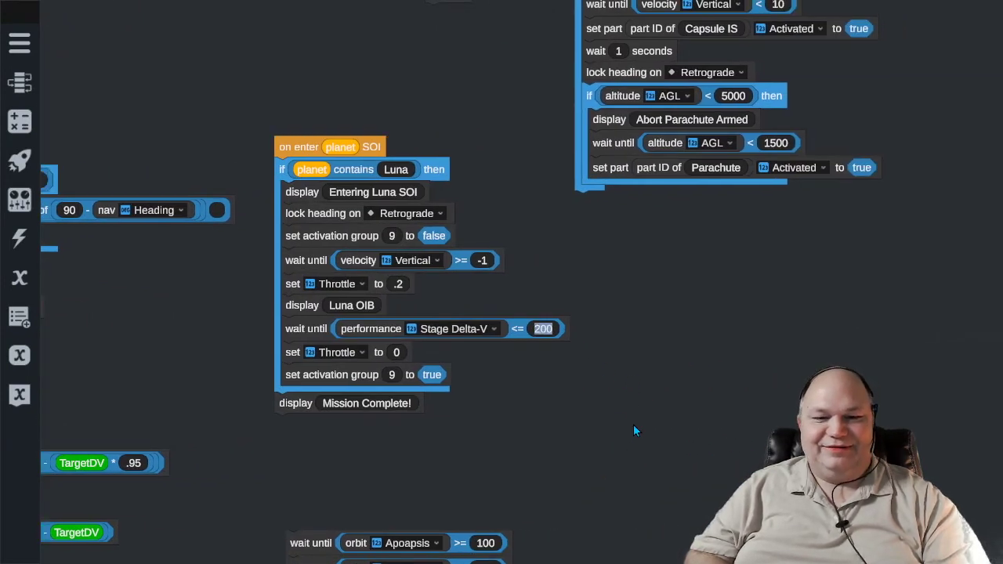
type("30")
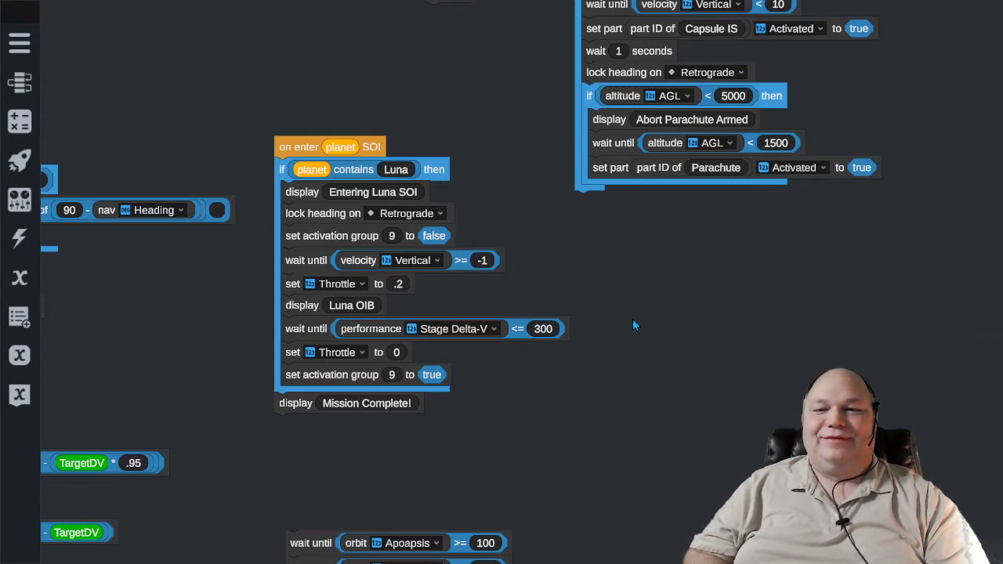
left_click(21, 44)
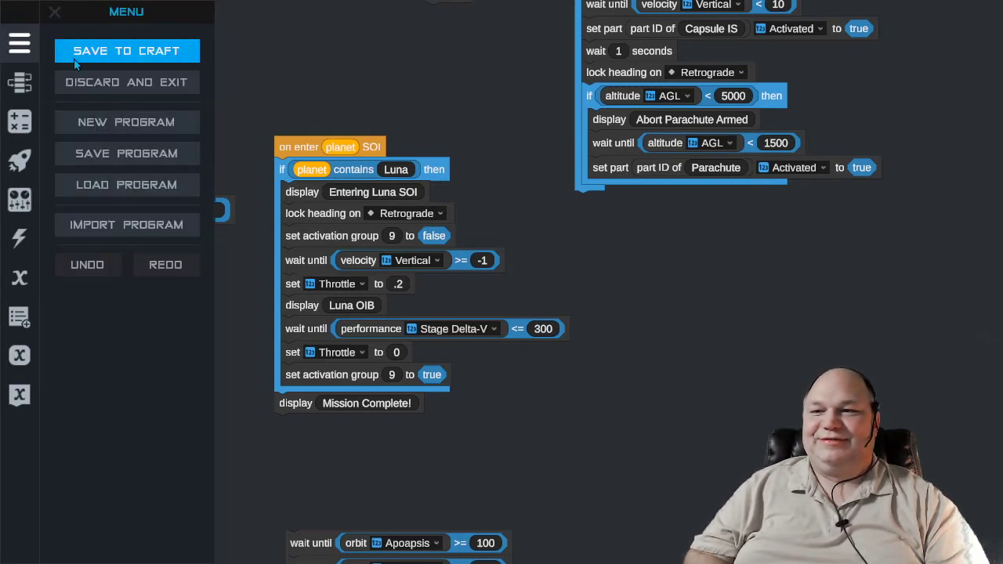
- Save the edited program to the craft, then relaunch at full throttle in the fly-by camera view
left_click(124, 50)
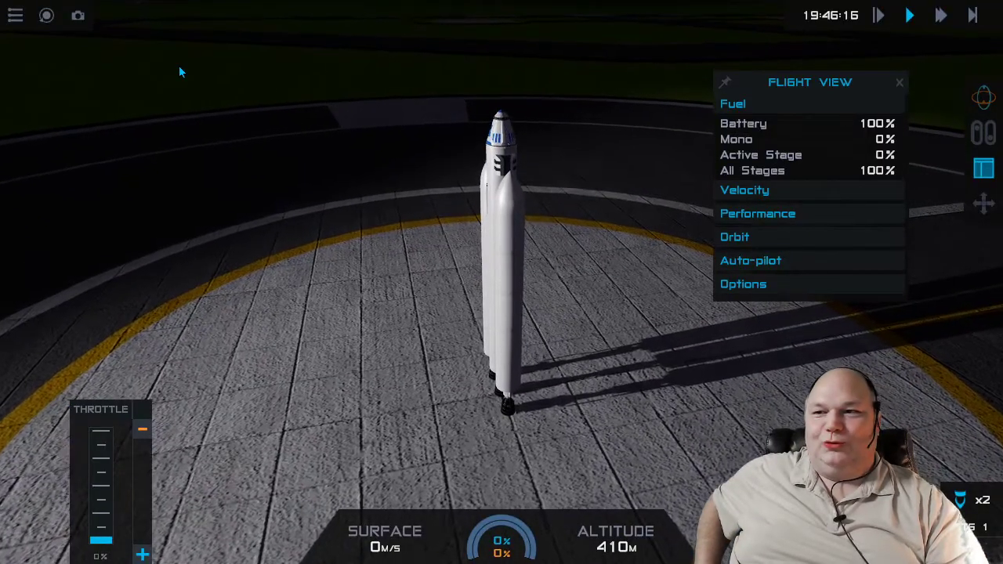
left_click(76, 16)
key("z")
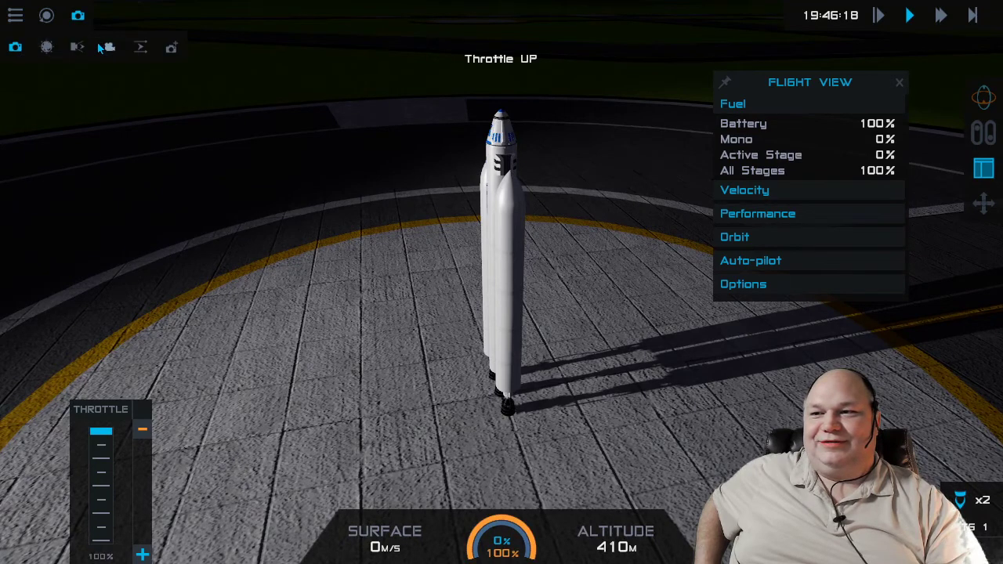
left_click(170, 47)
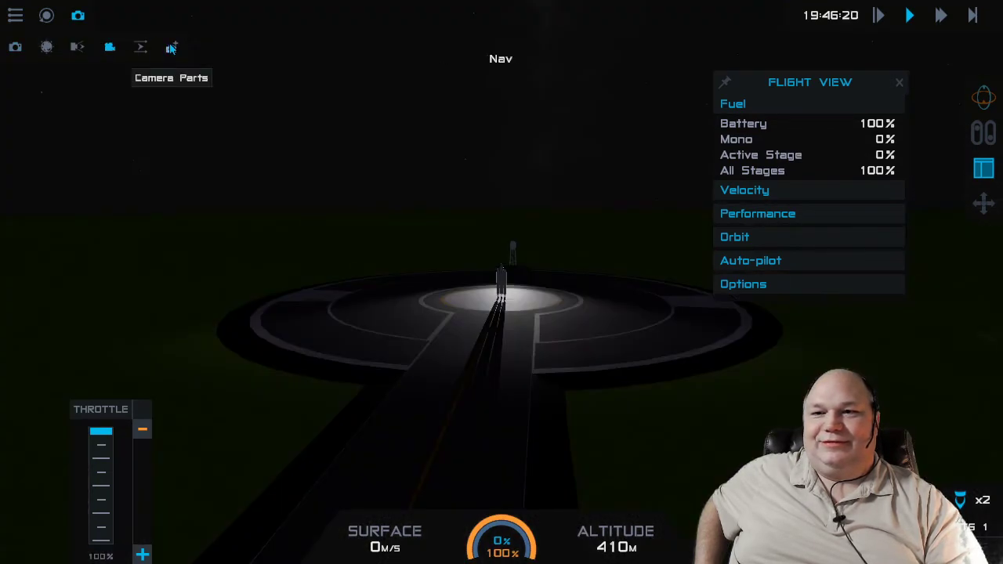
key("space")
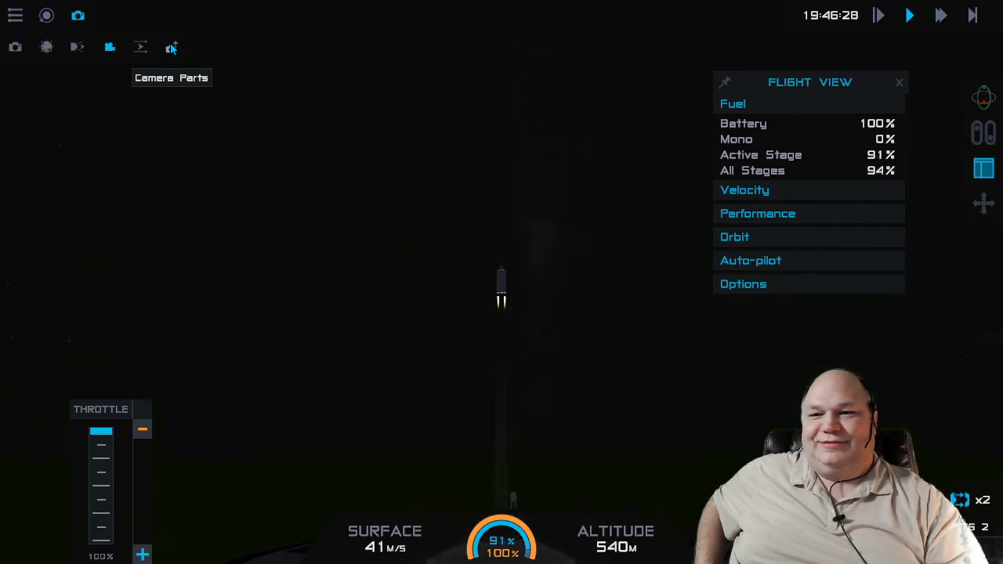
- Watch the climb from onboard cameras 1 and 2 with the flight data panel hidden
left_click(171, 47)
left_click(157, 95)
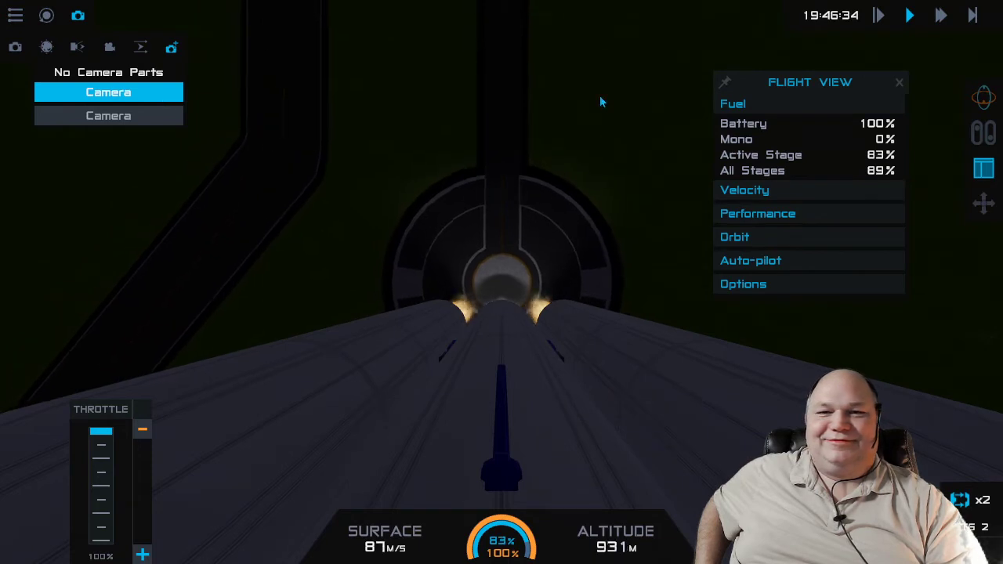
left_click(899, 82)
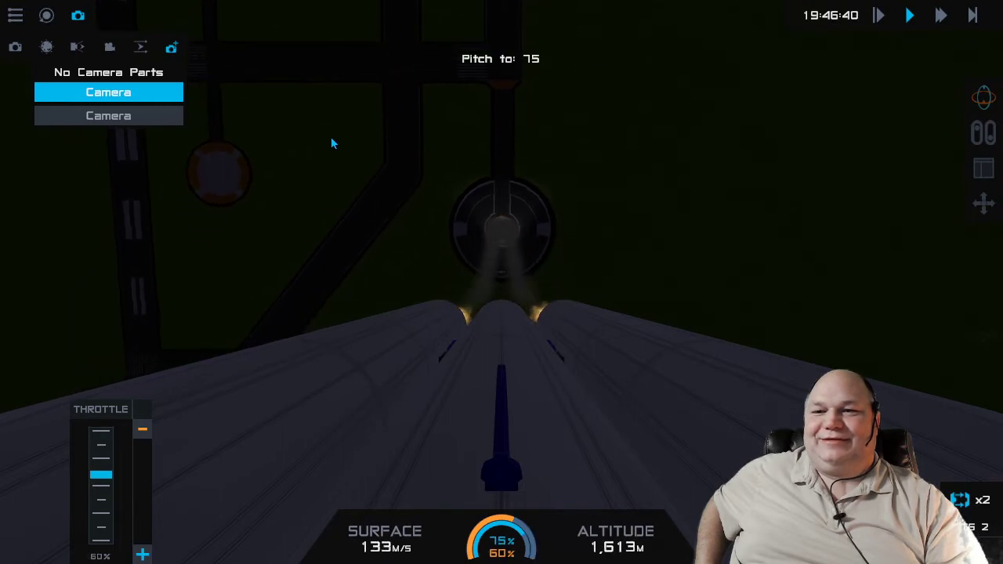
left_click(160, 115)
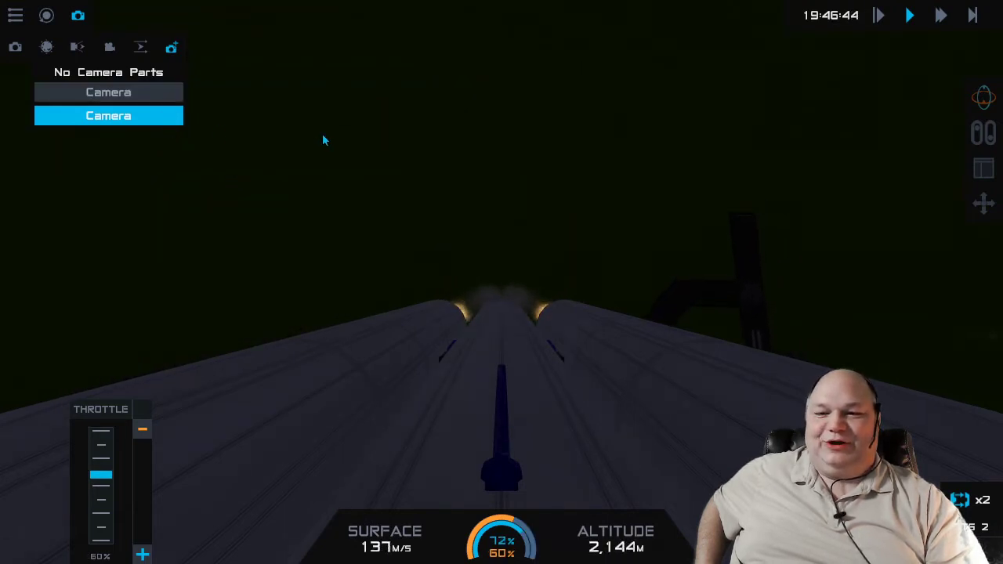
left_click(159, 101)
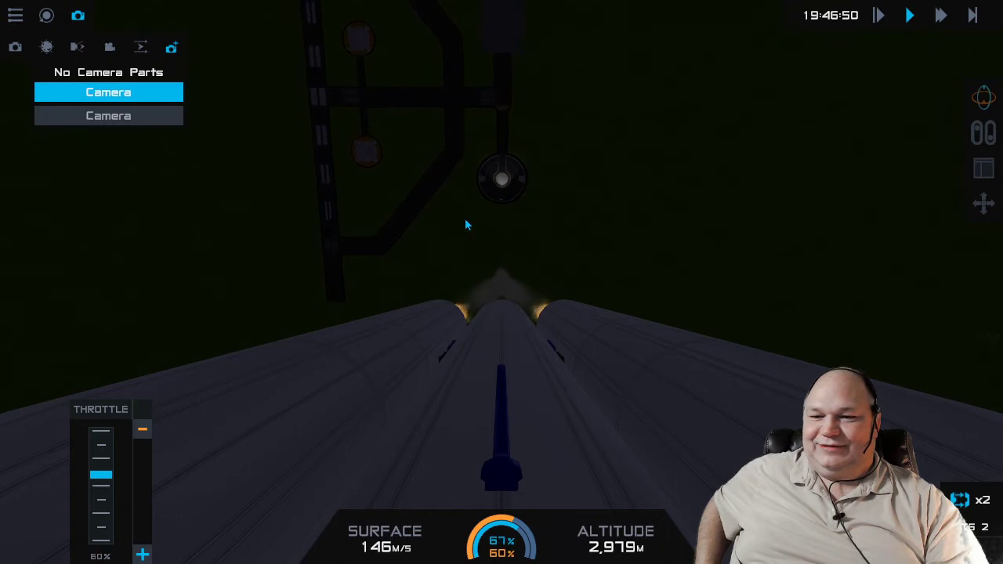
mouse_move(465, 244)
left_mouse_down()
mouse_move(384, 248)
mouse_move(398, 304)
mouse_move(390, 339)
mouse_move(459, 336)
mouse_move(472, 231)
left_mouse_up()
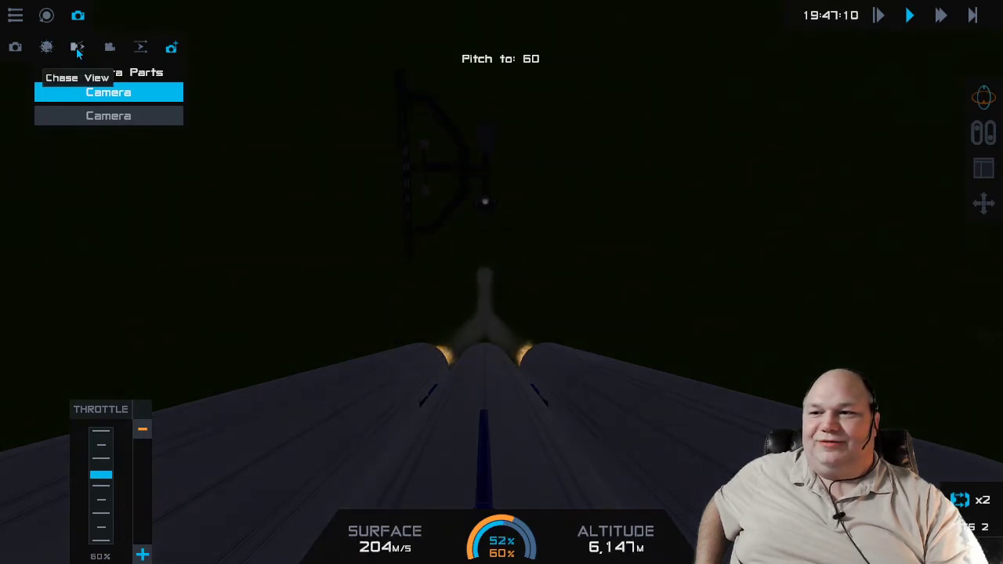
- Switch to the stationary fly-by camera, then to the space-aligned orbit camera
left_click(109, 48)
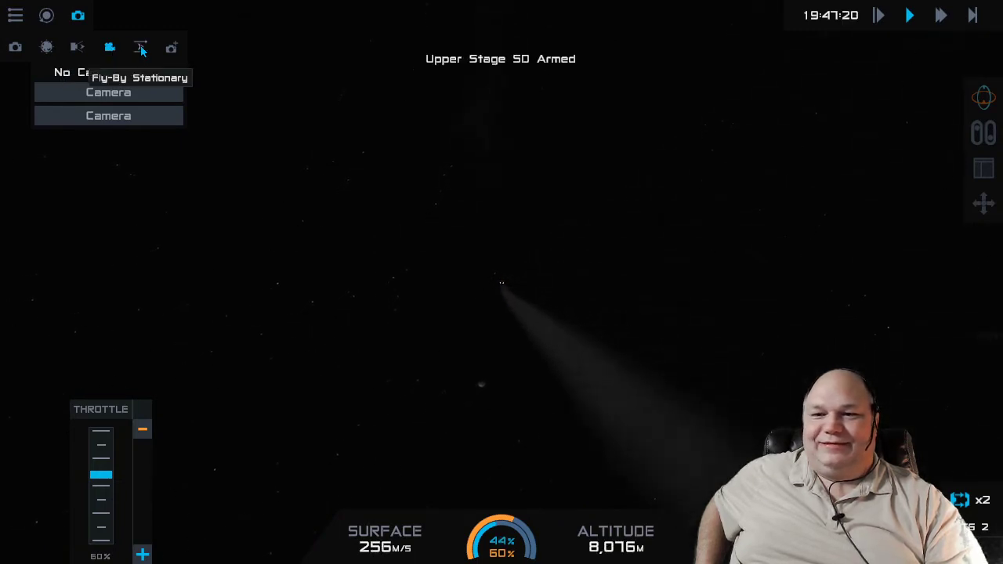
left_click(141, 48)
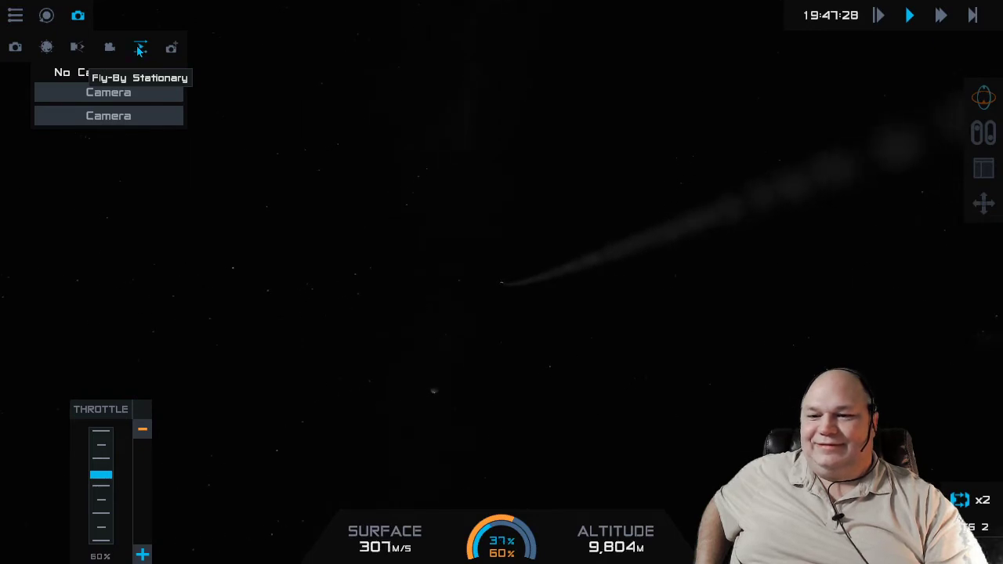
left_click(46, 48)
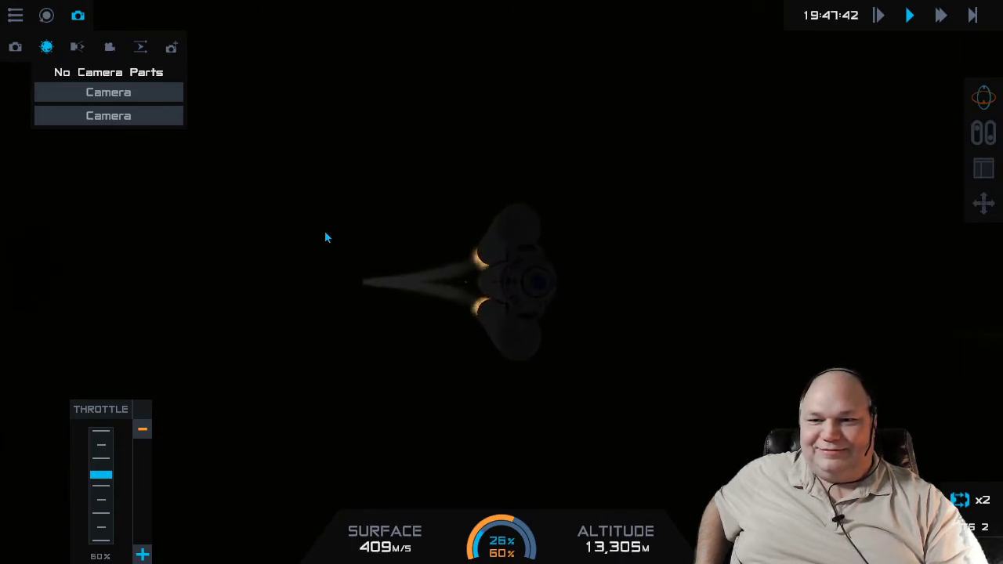
- Jettison the side boosters while viewing from onboard Camera 2, then switch to Camera 1
left_click(133, 115)
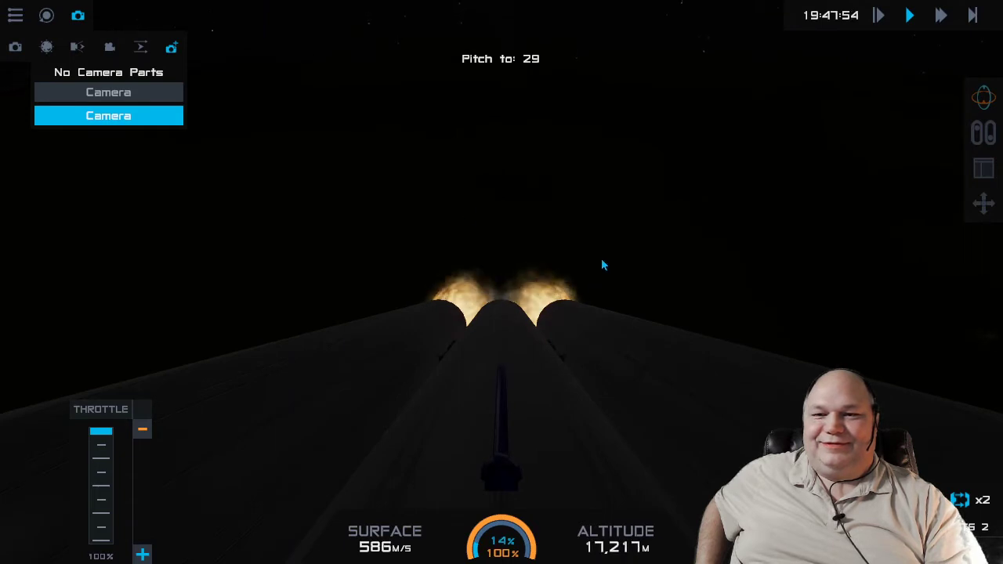
mouse_move(601, 254)
left_mouse_down()
mouse_move(603, 229)
mouse_move(614, 237)
mouse_move(620, 244)
mouse_move(584, 230)
mouse_move(585, 240)
left_mouse_up()
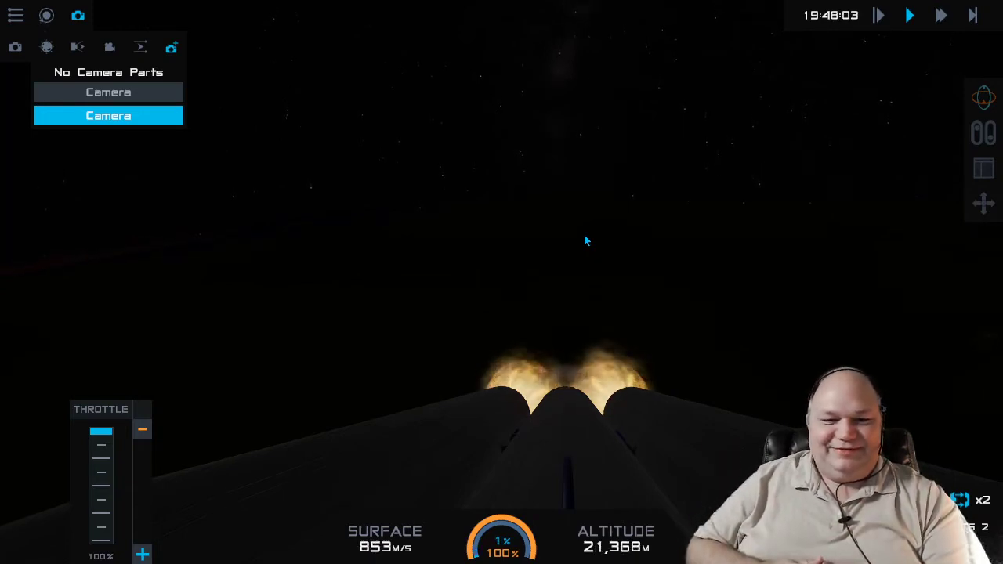
key("space")
key("space")
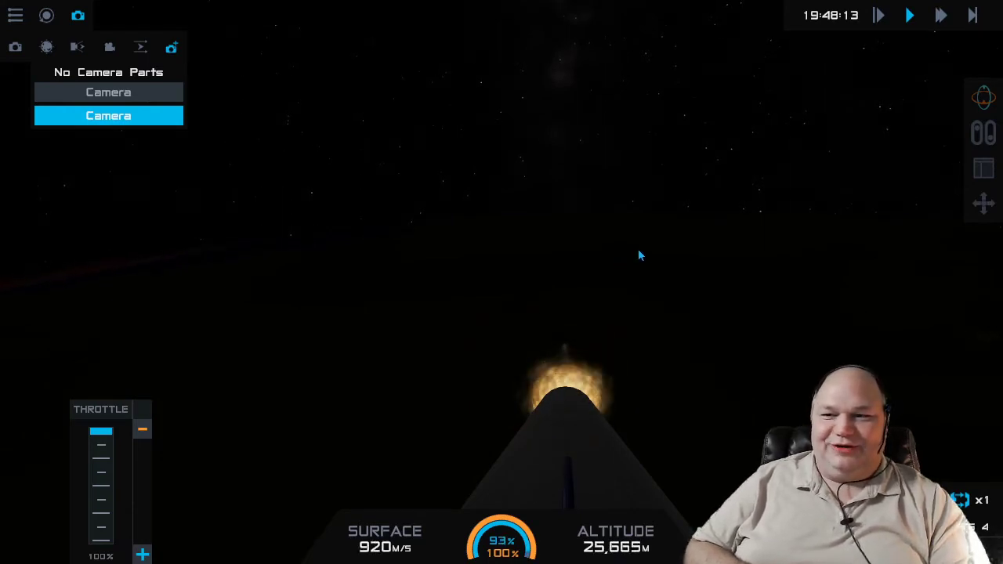
left_click(161, 93)
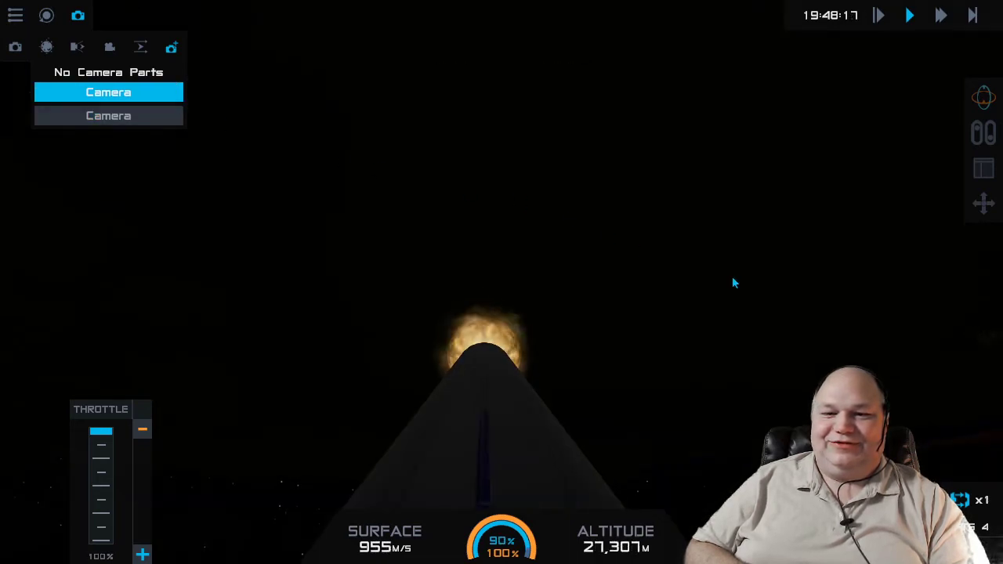
mouse_move(732, 281)
left_mouse_down()
mouse_move(604, 260)
mouse_move(316, 293)
mouse_move(230, 287)
mouse_move(289, 353)
mouse_move(308, 332)
left_mouse_up()
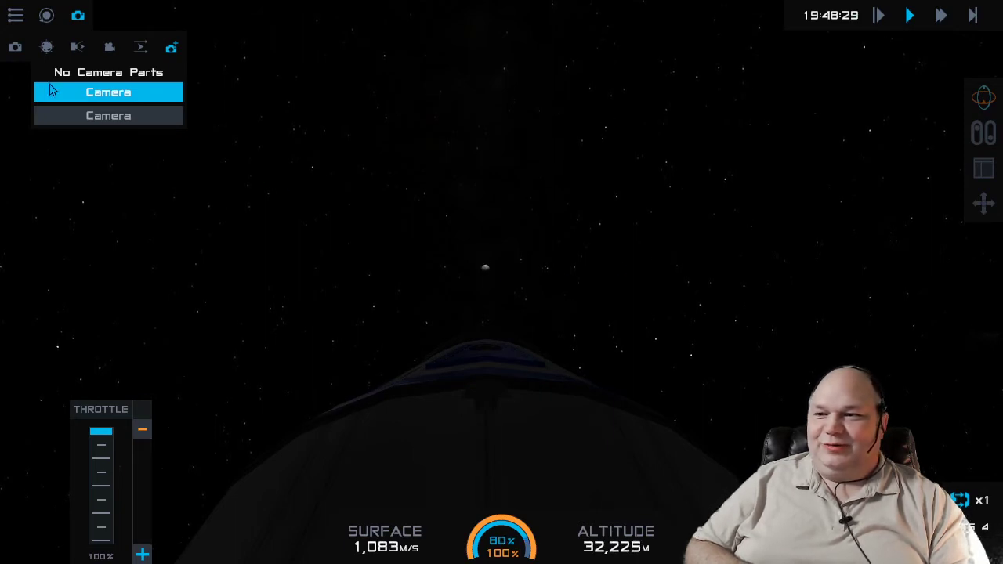
- Follow the burning rocket past 64 km with the Orbit Planet Aligned camera
left_click(15, 47)
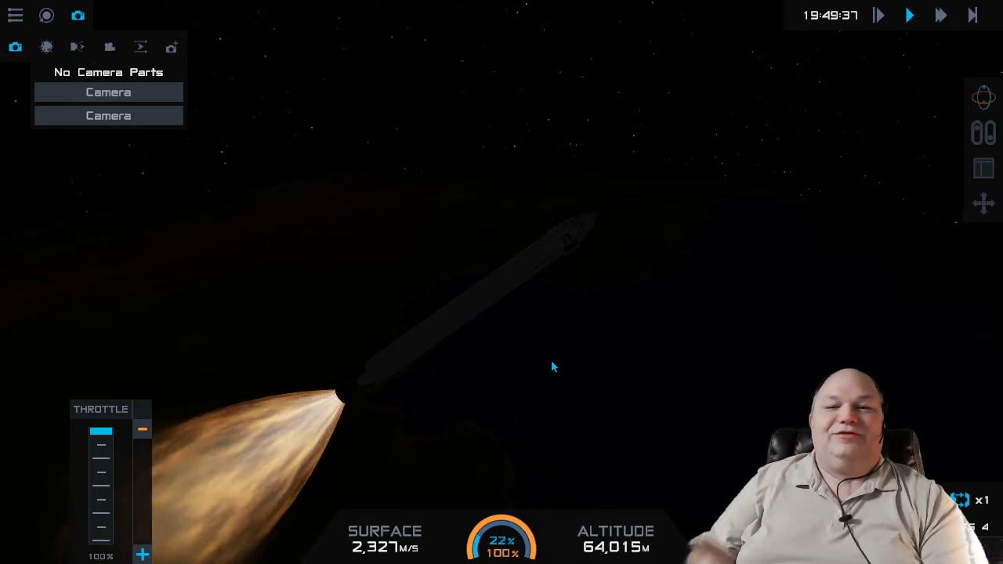
- Cut throttle to 0% and watch the coasting rocket from onboard Camera 2, the nose camera
key("x")
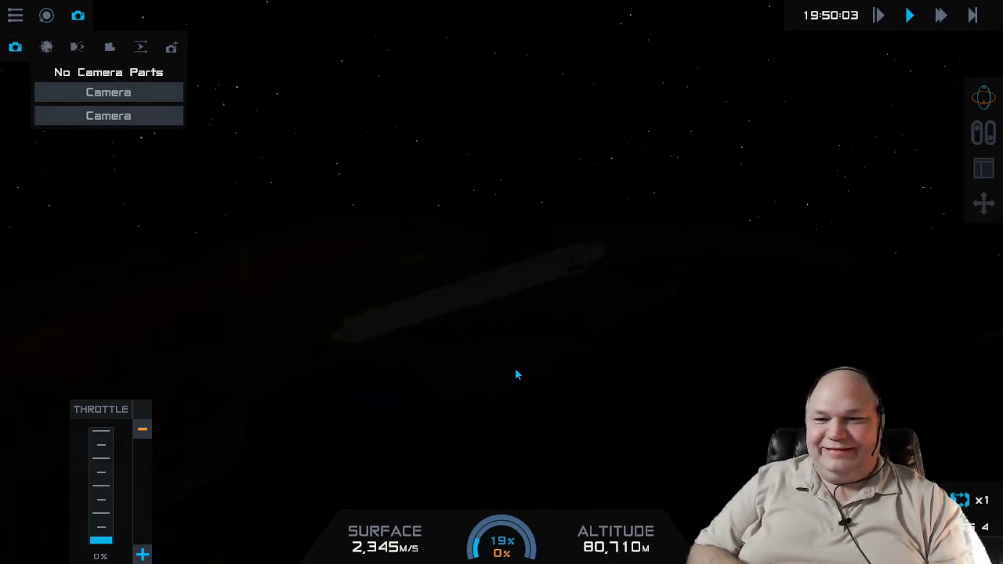
mouse_move(514, 367)
left_mouse_down()
mouse_move(611, 379)
mouse_move(877, 379)
mouse_move(852, 320)
mouse_move(867, 265)
mouse_move(854, 127)
mouse_move(808, 274)
mouse_move(757, 376)
left_mouse_up()
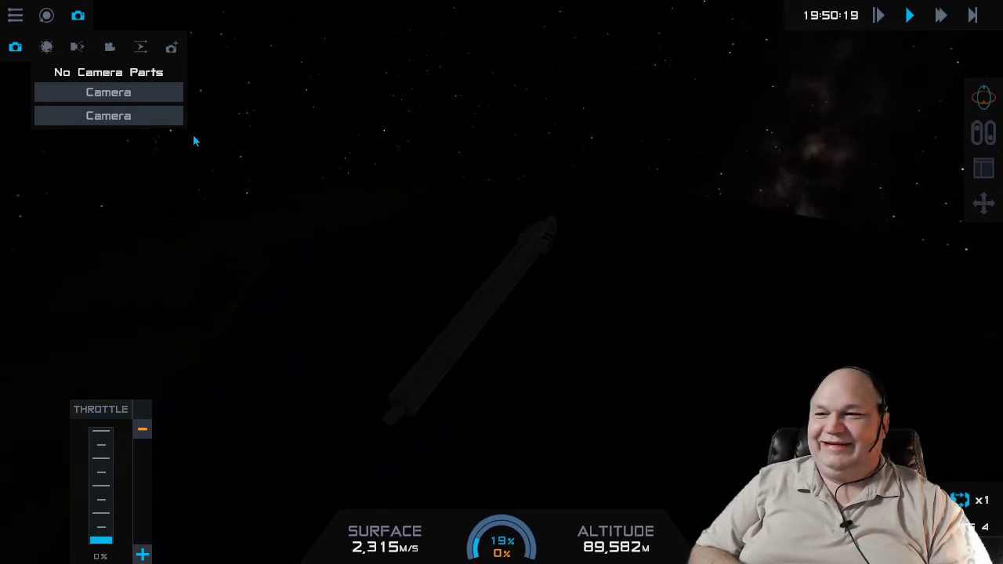
left_click(152, 116)
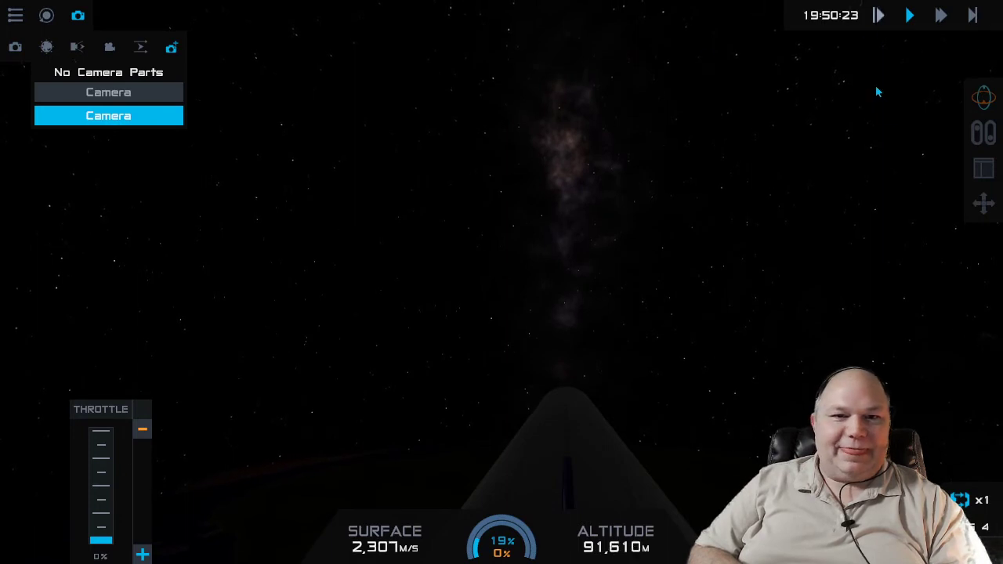
- Show the Flight View orbit readouts, with apoapsis at 121.5 km, and set 2x time warp
left_click(979, 168)
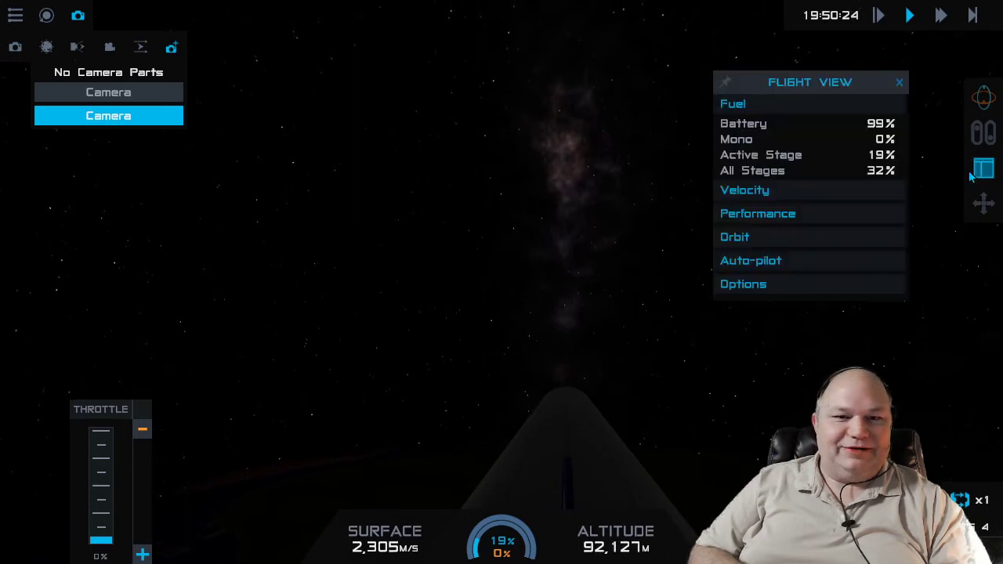
left_click(794, 238)
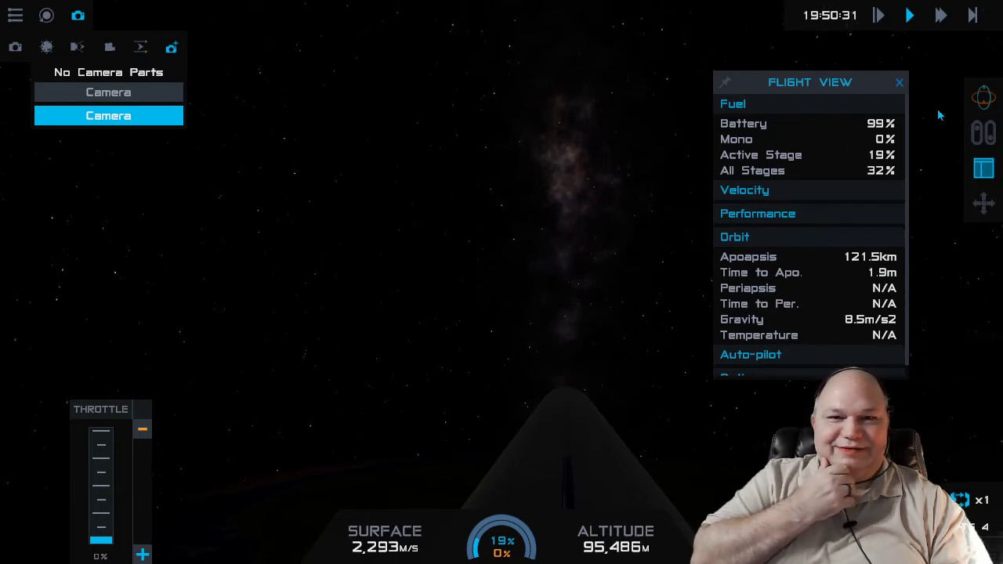
left_click(940, 15)
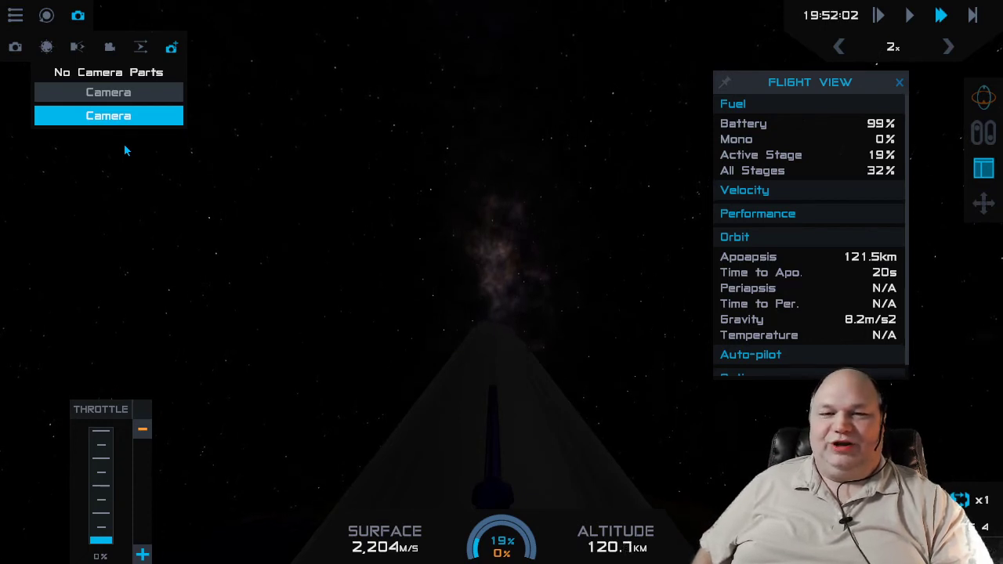
- Burn at full throttle and stage at apoapsis, reaching 68.1 km periapsis and 124.1 km apoapsis
key("z")
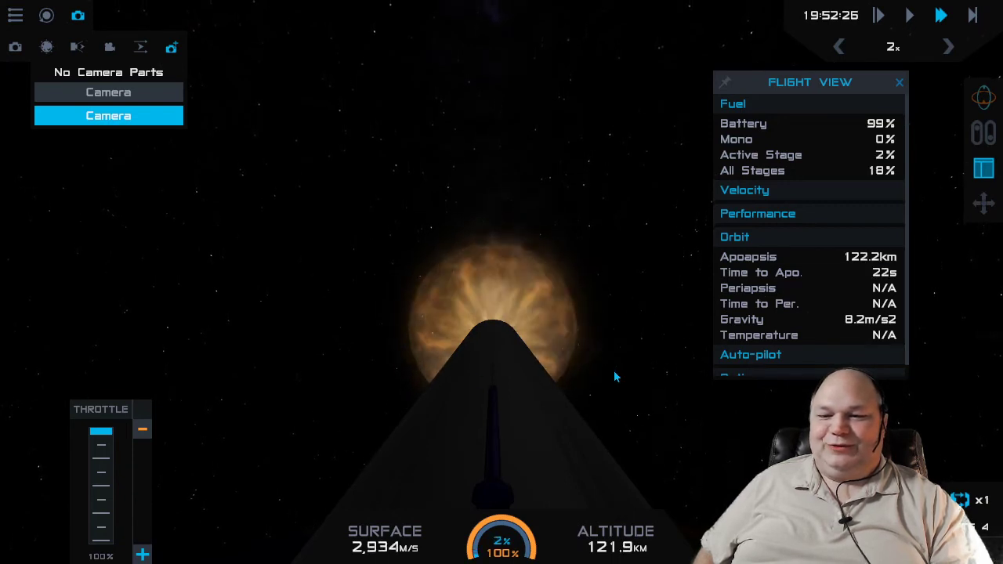
key("space")
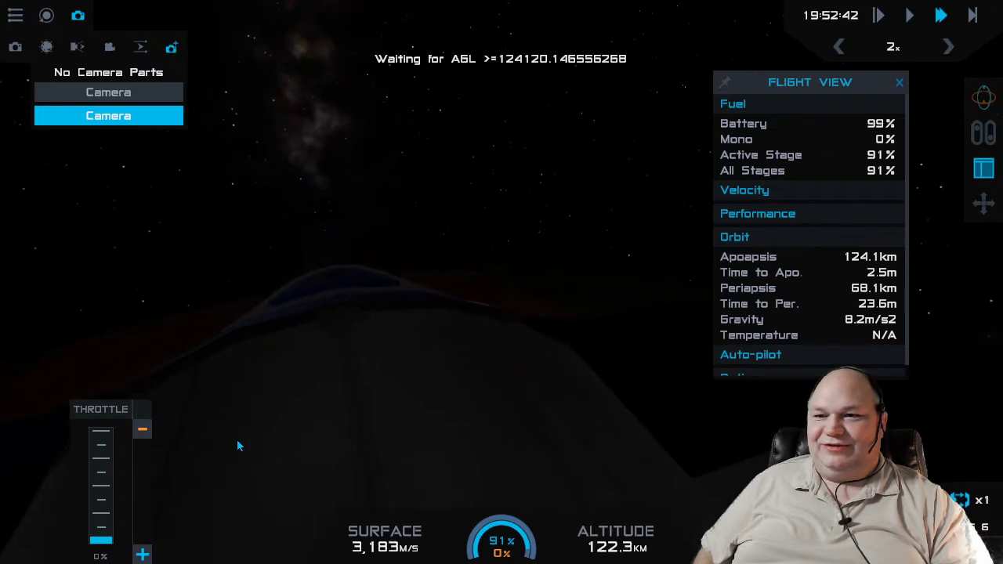
left_click_drag(465, 455, 425, 457)
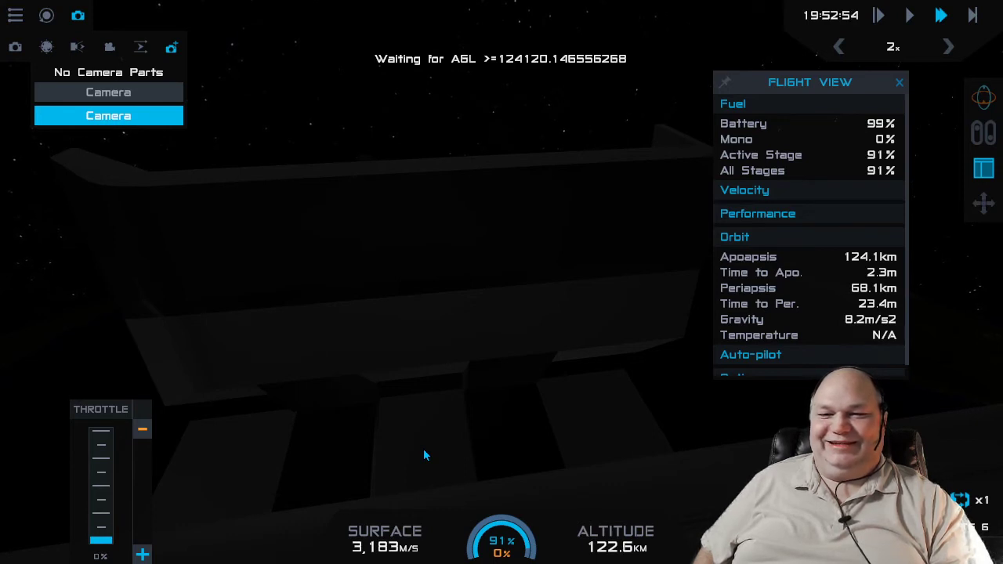
mouse_move(423, 454)
left_mouse_down()
mouse_move(741, 469)
mouse_move(638, 447)
mouse_move(409, 436)
left_mouse_up()
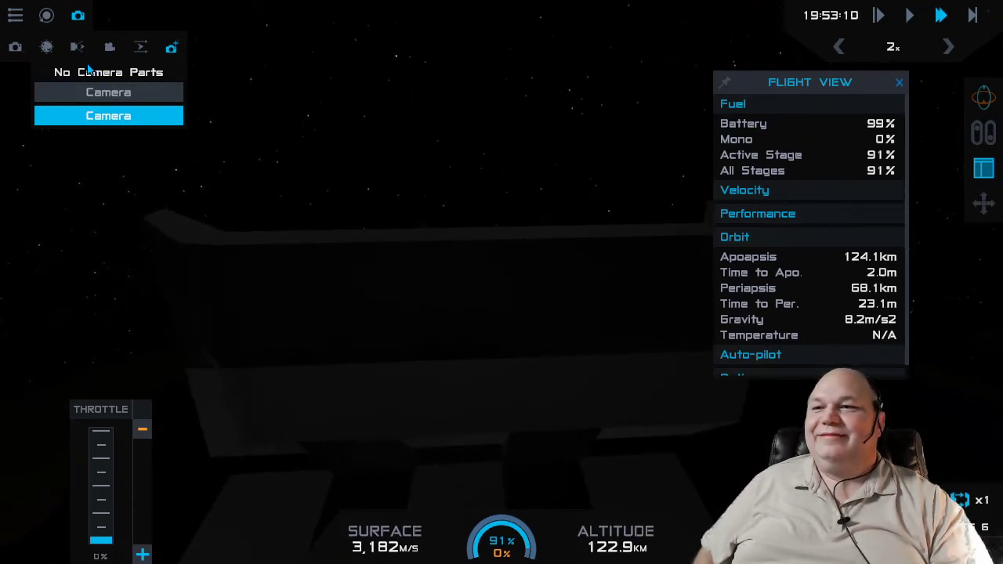
- Let TransLunaBurn fire, then view the 44,932 km-apoapsis transfer orbit top-down on the map
left_click(15, 47)
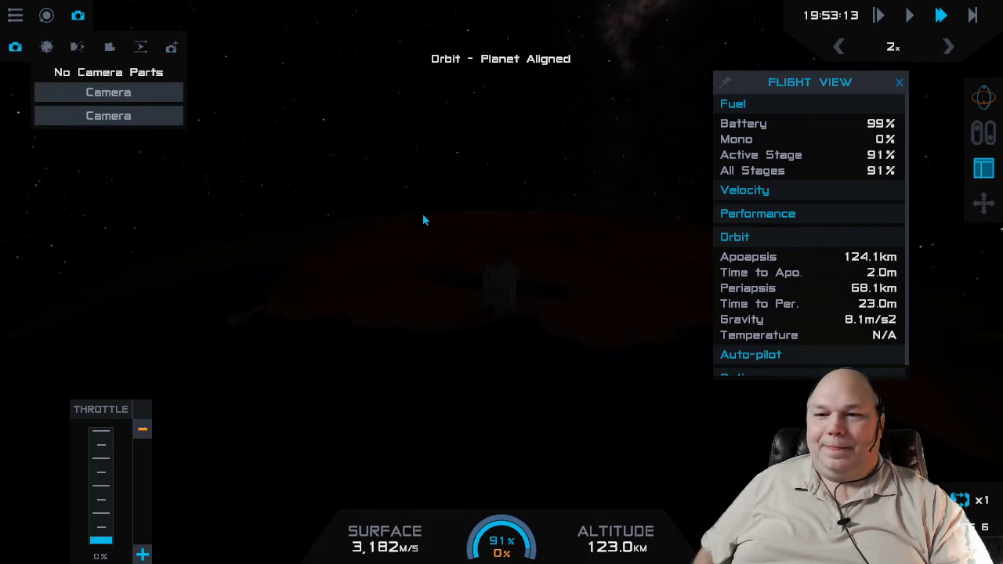
mouse_move(633, 219)
left_mouse_down()
mouse_move(519, 264)
mouse_move(427, 260)
left_mouse_up()
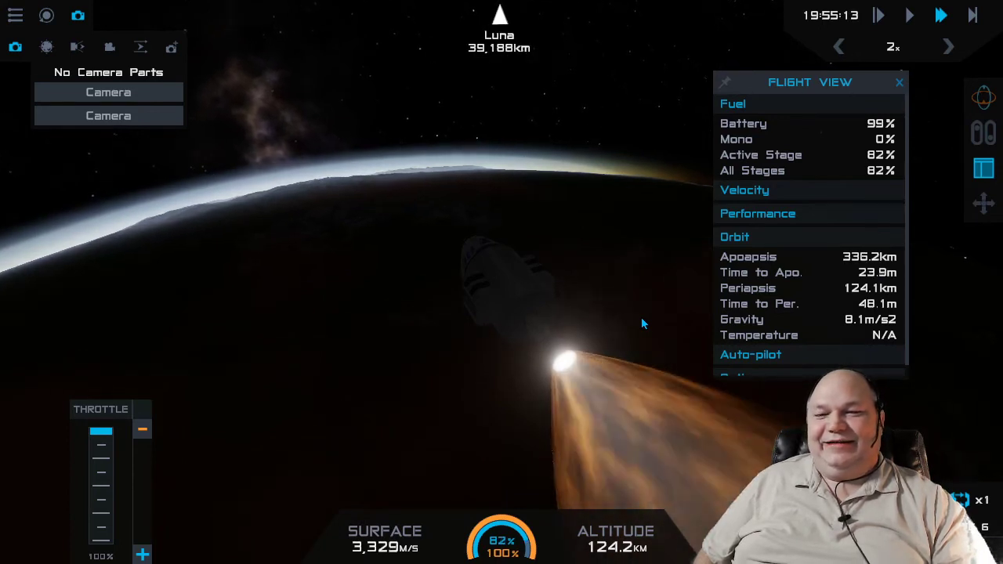
left_click(47, 21)
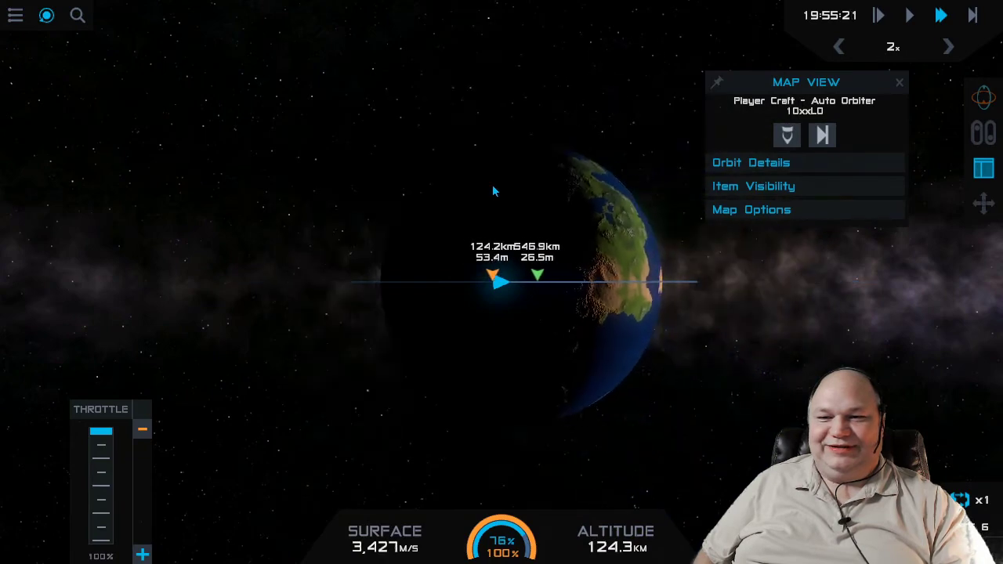
left_click_drag(557, 168, 595, 399)
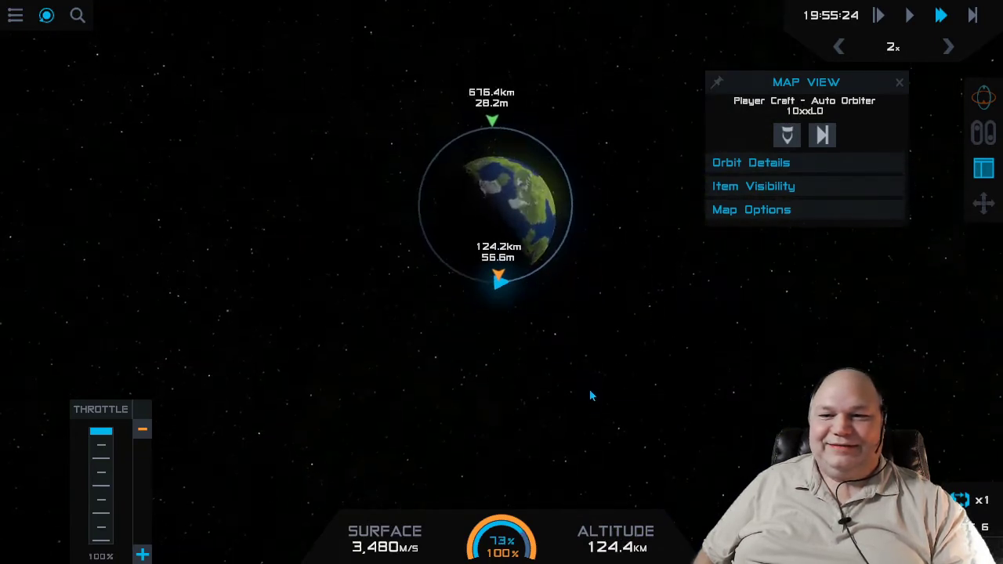
scroll(591, 392, "down", 6)
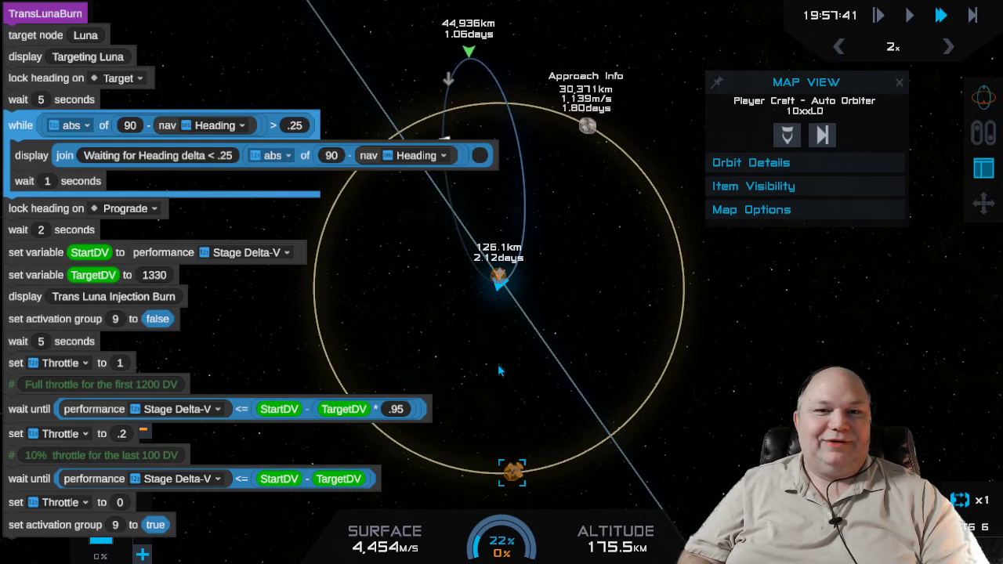
left_click_drag(444, 120, 445, 80)
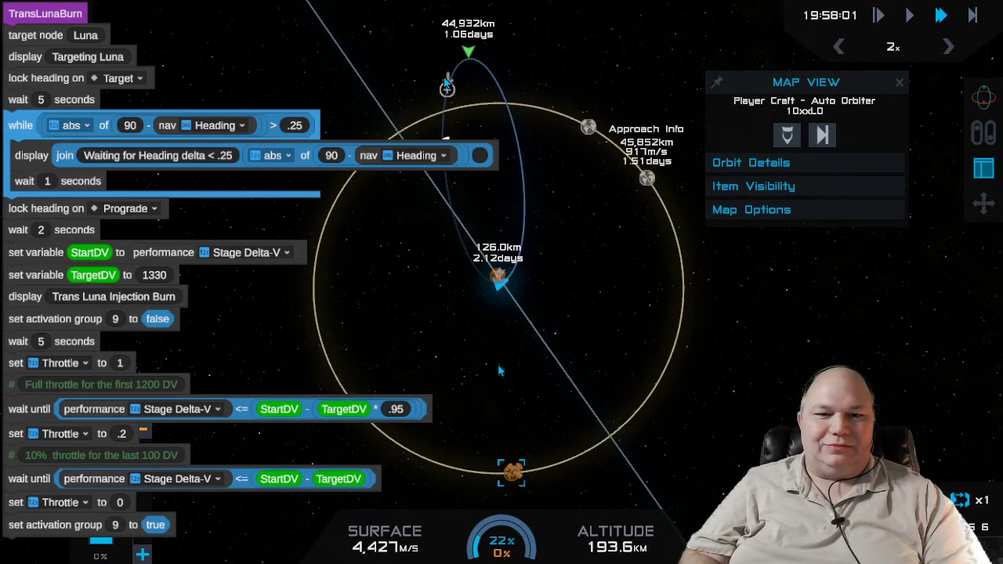
- Add a maneuver node and tune it to a 263 m/s, 13 s burn arriving in 1.20 hours
left_click(535, 252)
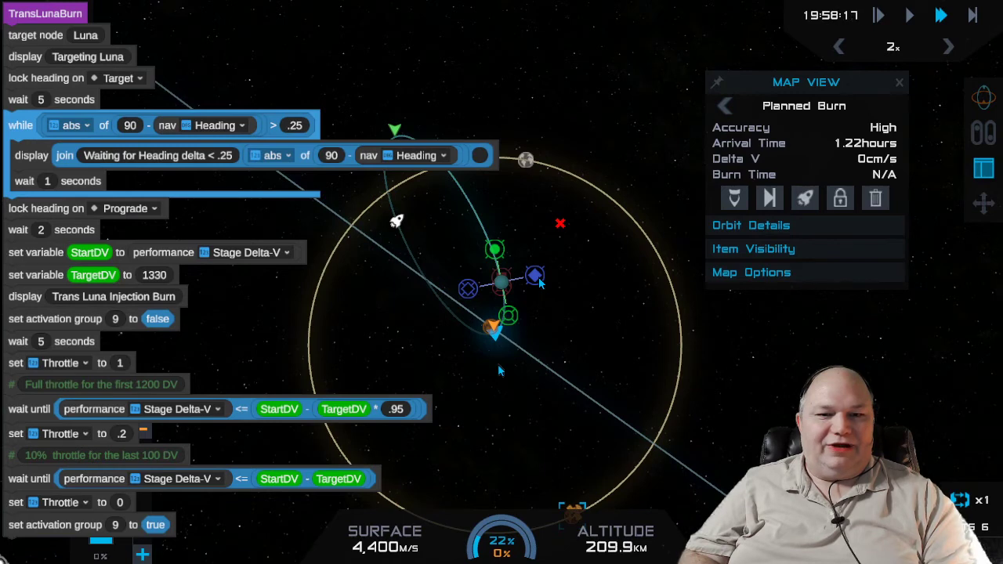
left_click_drag(539, 282, 571, 284)
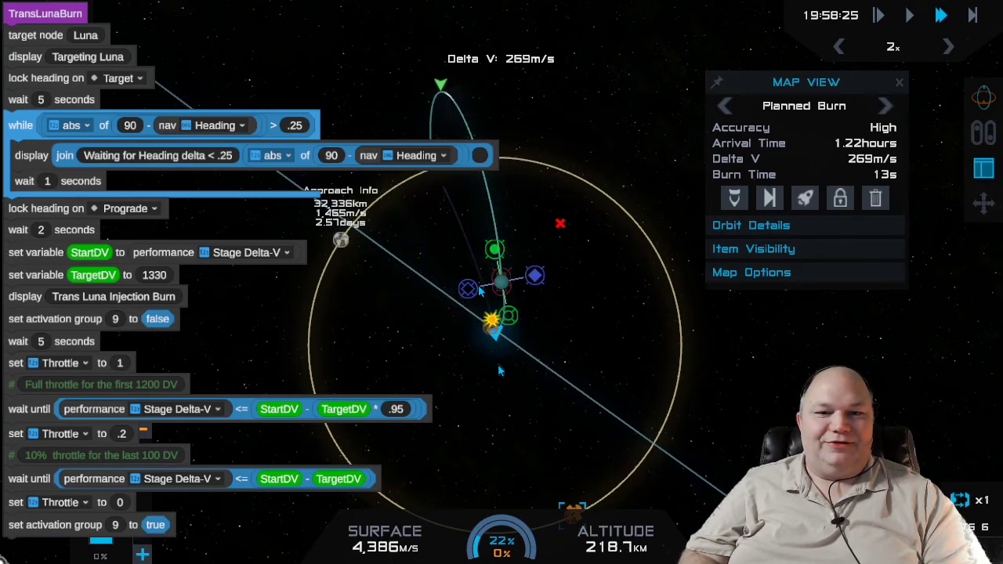
left_click_drag(477, 291, 502, 291)
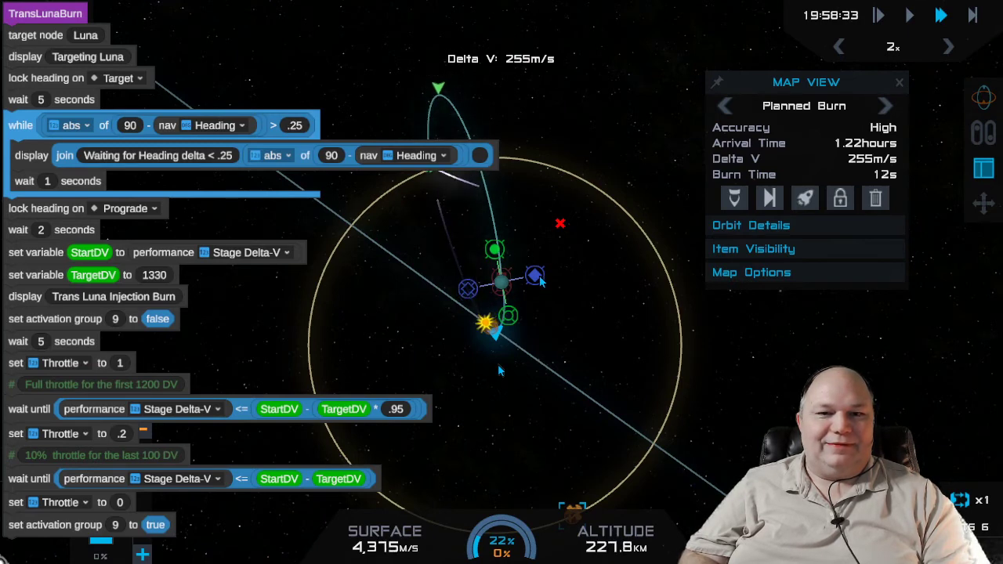
left_click_drag(539, 281, 551, 280)
left_click_drag(465, 296, 457, 299)
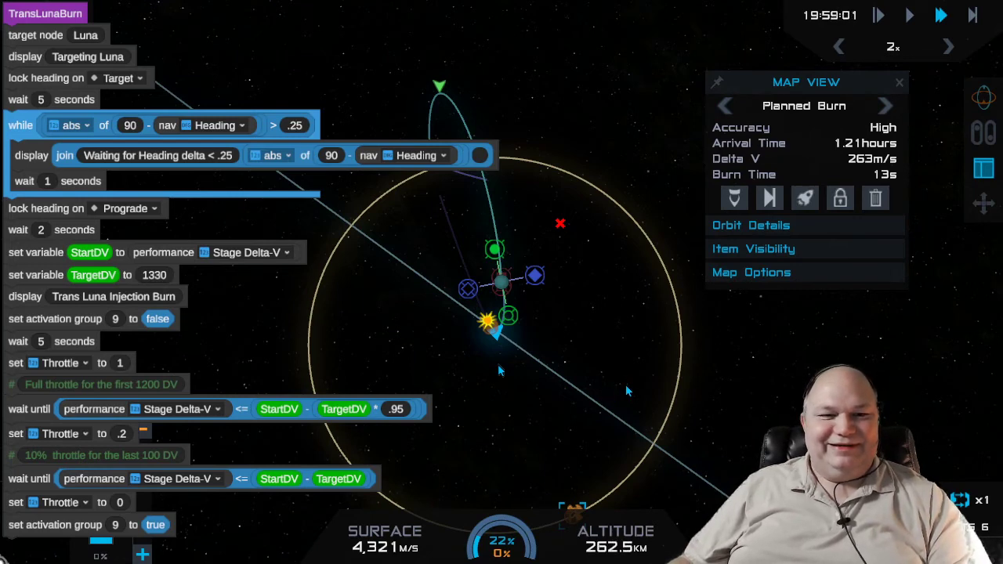
left_click_drag(728, 80, 635, 79)
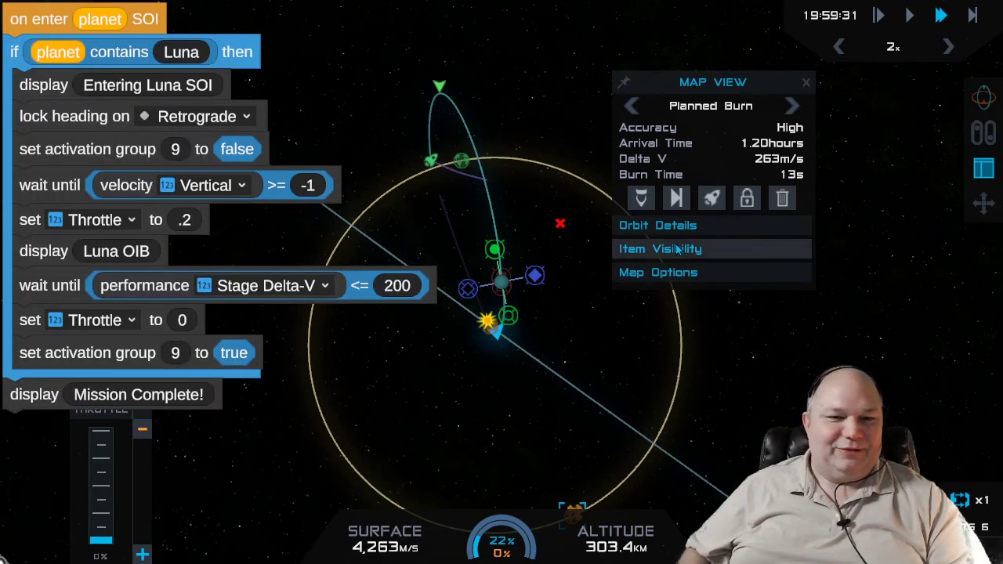
- Warp the craft to the planned burn node, coasting out to about 8,337 km altitude
left_click(641, 200)
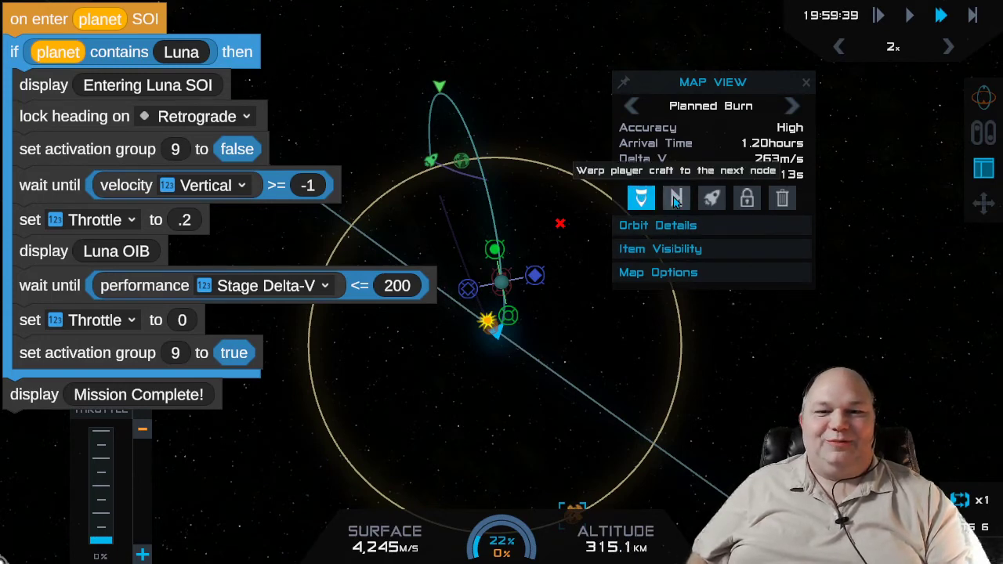
left_click(677, 200)
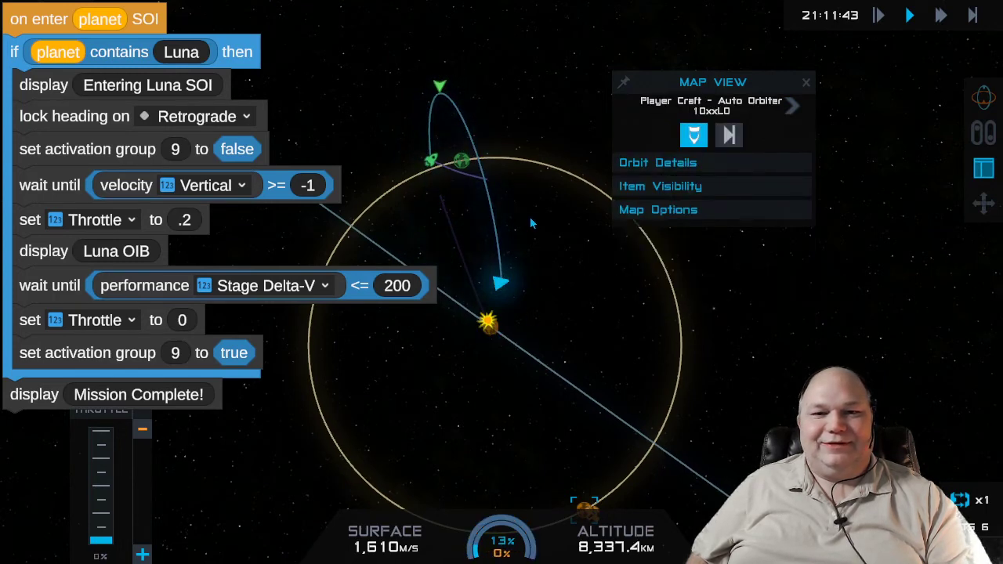
- Warp to the next burn node at about 39,776 km, then close the Map View details
scroll(529, 217, "up", 3)
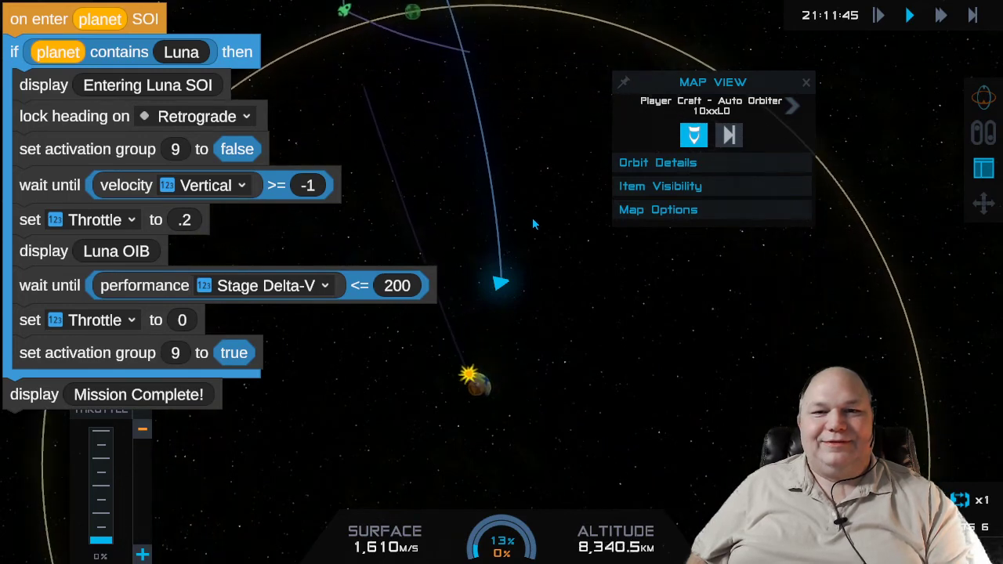
mouse_move(533, 193)
left_mouse_down()
mouse_move(578, 289)
mouse_move(642, 337)
mouse_move(759, 394)
mouse_move(724, 388)
left_mouse_up()
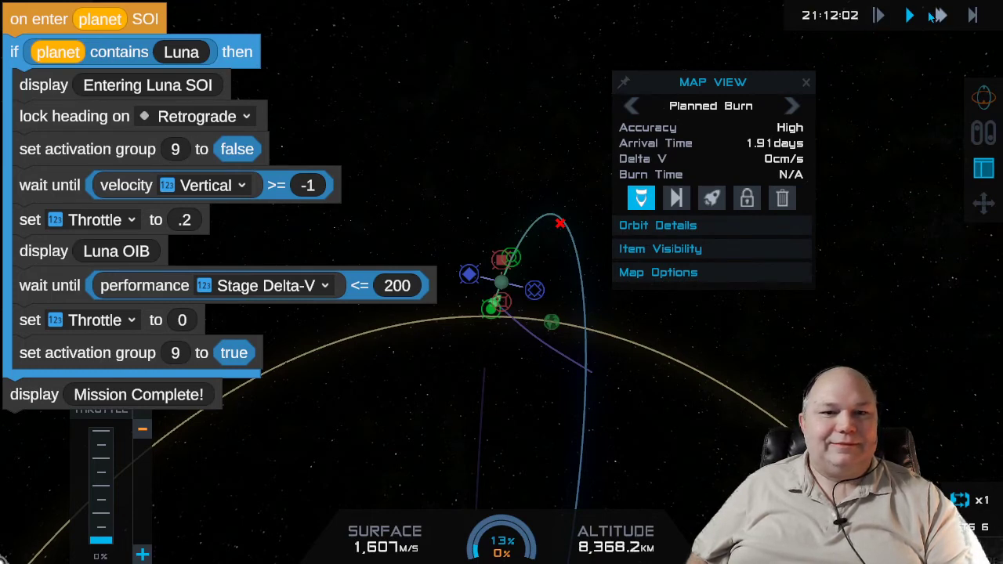
left_click(678, 201)
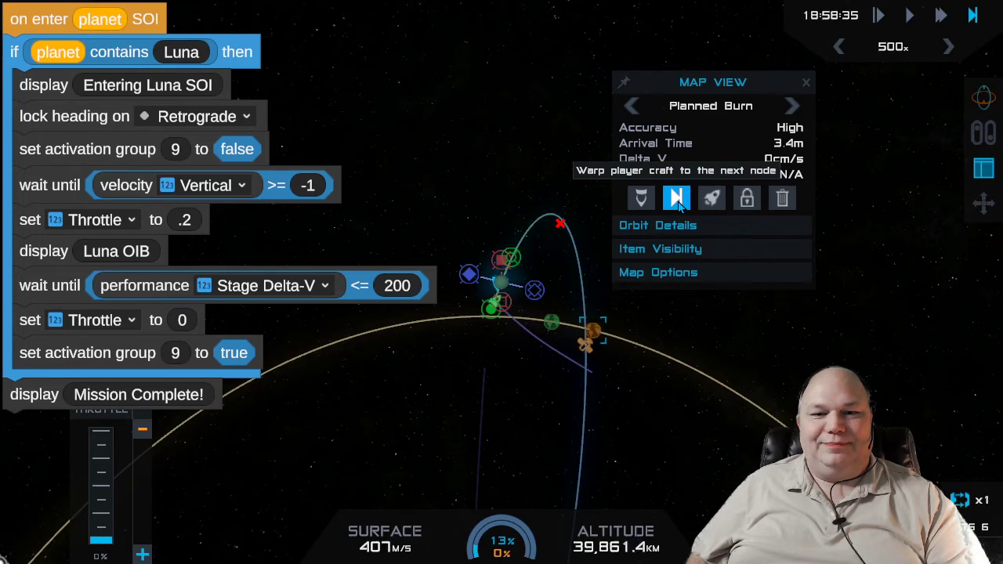
left_click(806, 82)
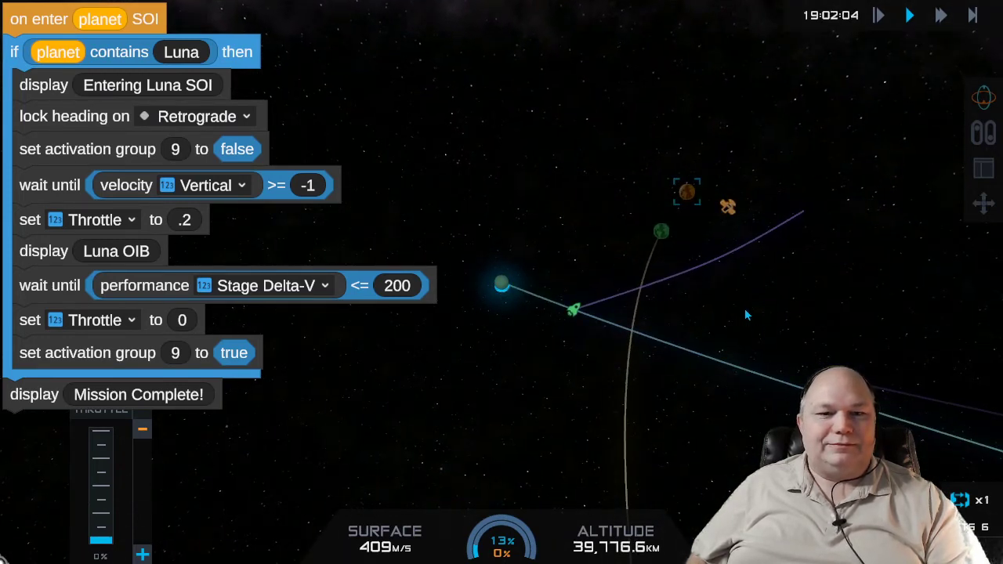
- Return to the flight view and raise time warp from 10x to 500x until Luna's SOI at 6,301 km
key("m")
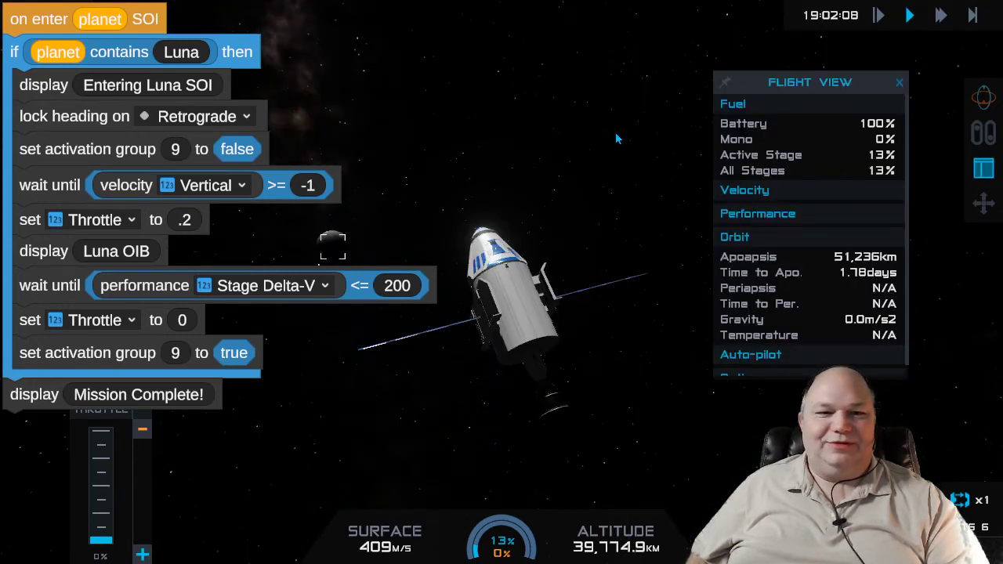
left_click(971, 18)
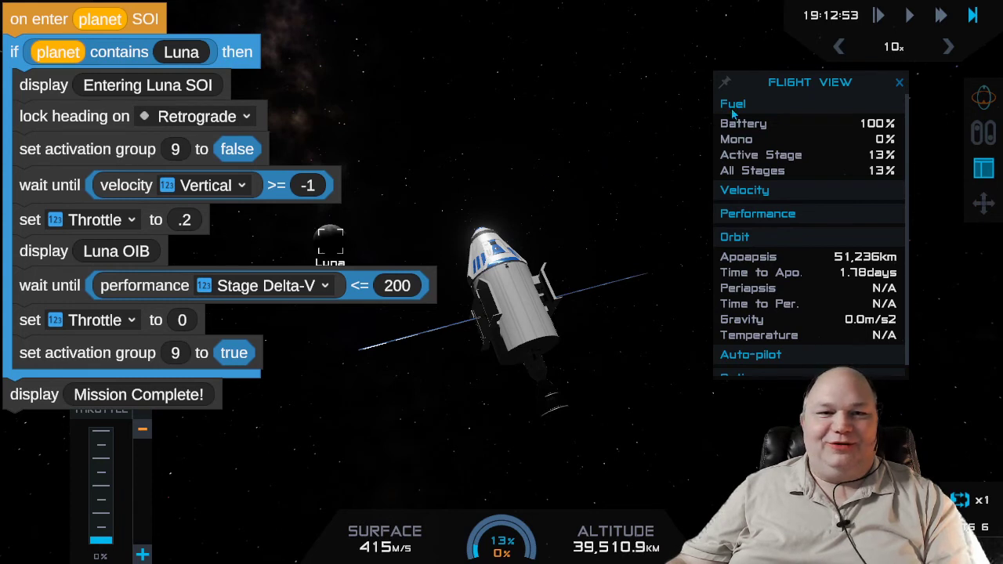
left_click(949, 49)
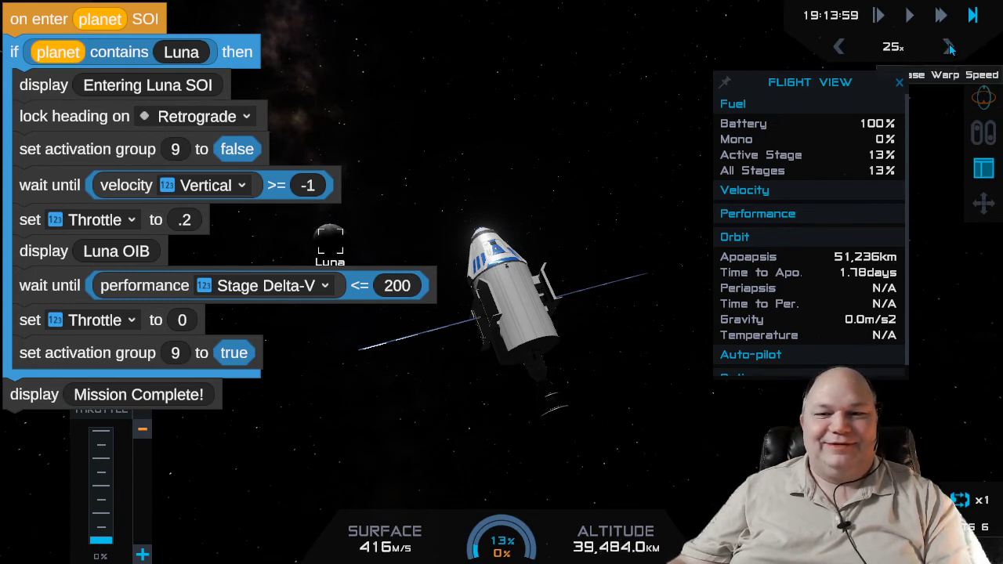
left_click(949, 48)
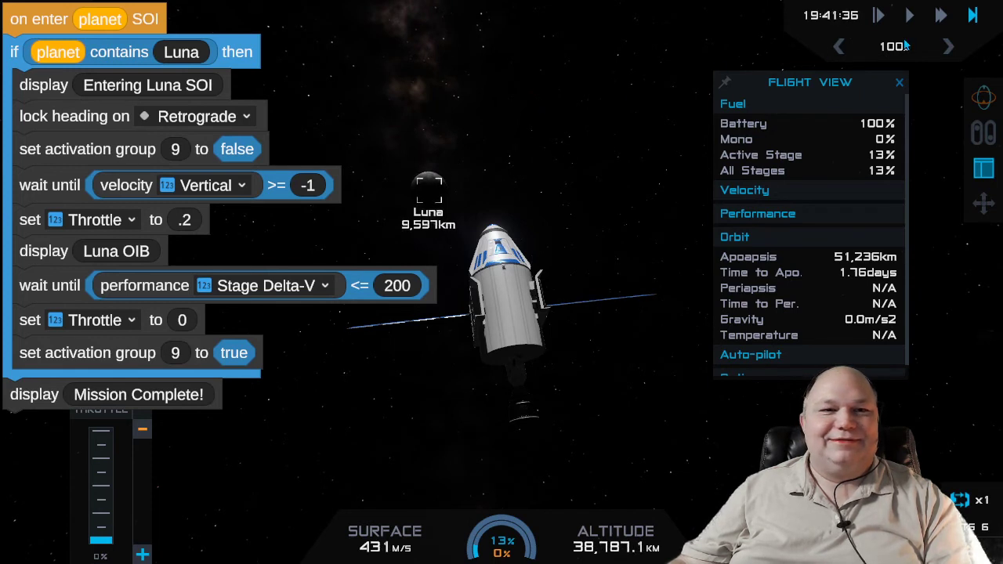
left_click(947, 48)
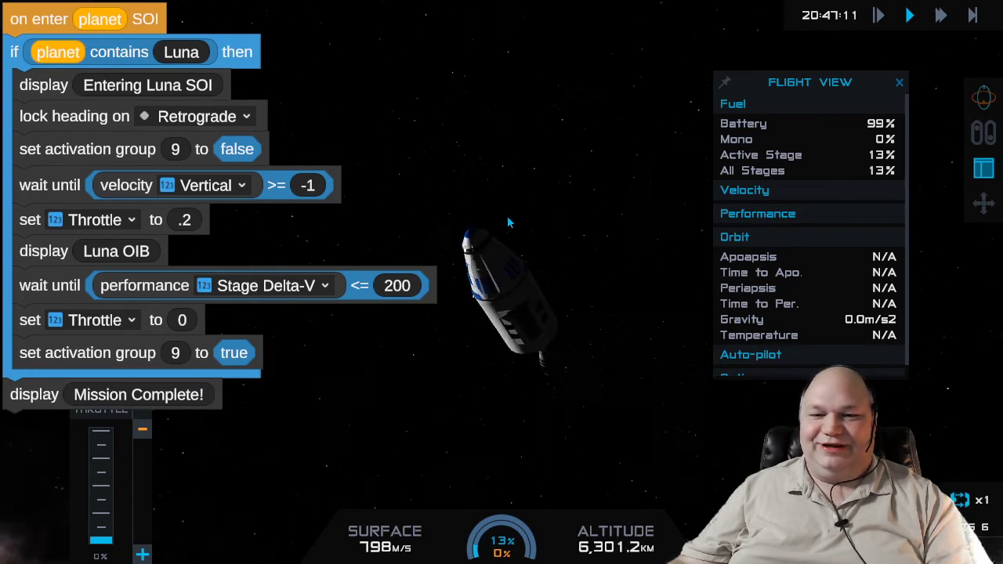
- Swing the camera and cycle through the onboard cameras back to the external view
mouse_move(591, 132)
left_mouse_down()
mouse_move(481, 348)
mouse_move(486, 439)
left_mouse_up()
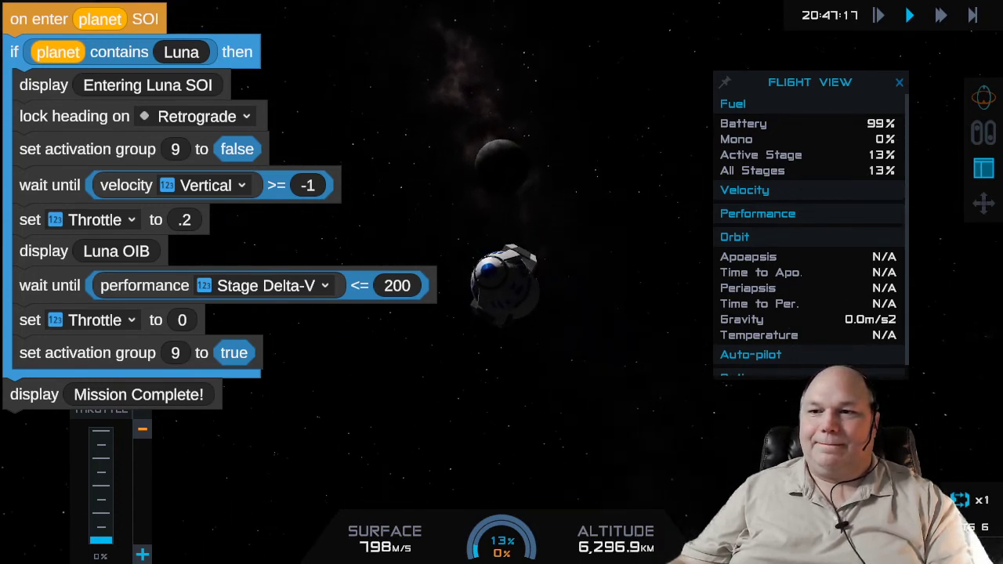
key("c")
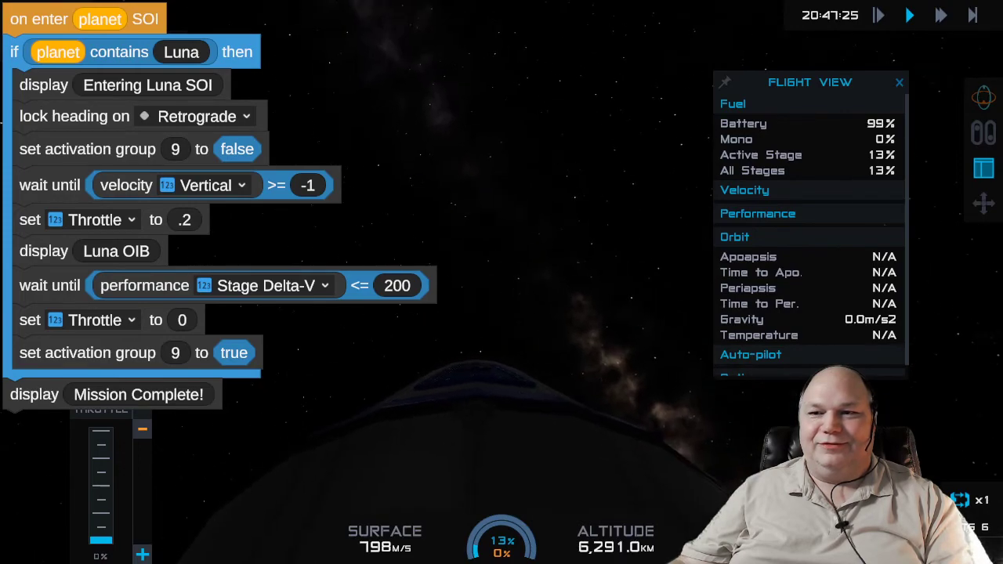
key("c")
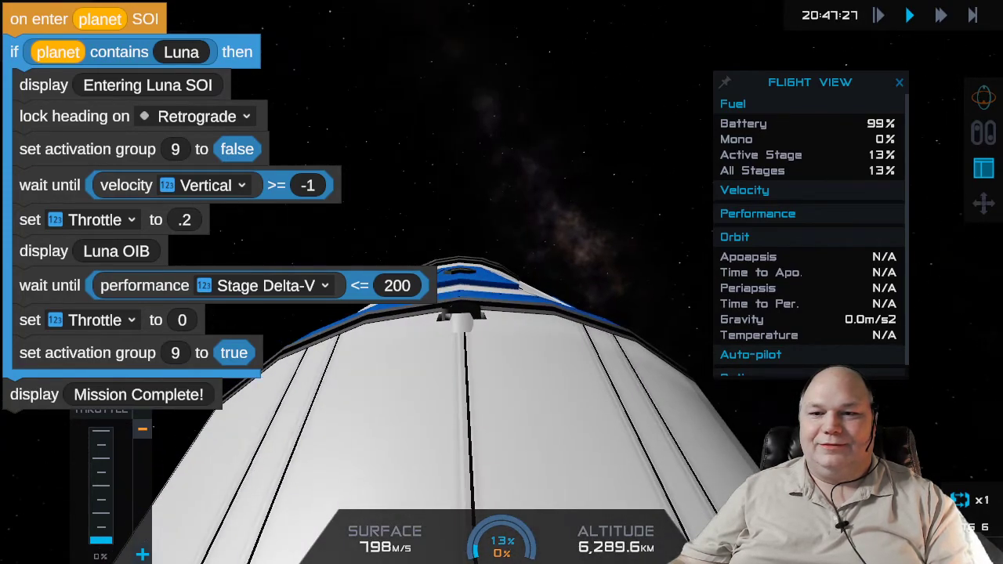
key("c")
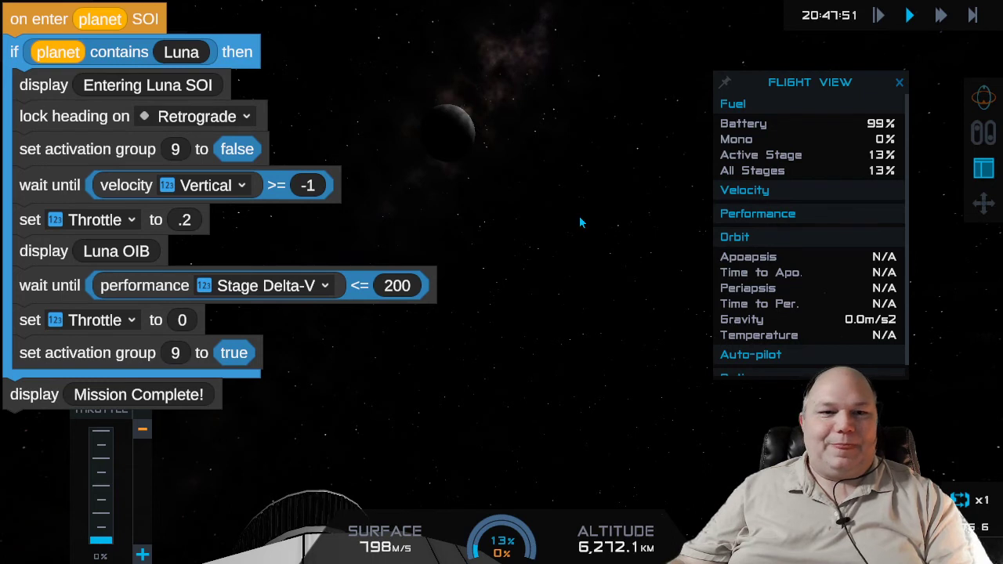
- Show velocity readouts, warp up to 100x, return to normal speed and bring up the map
left_click(802, 196)
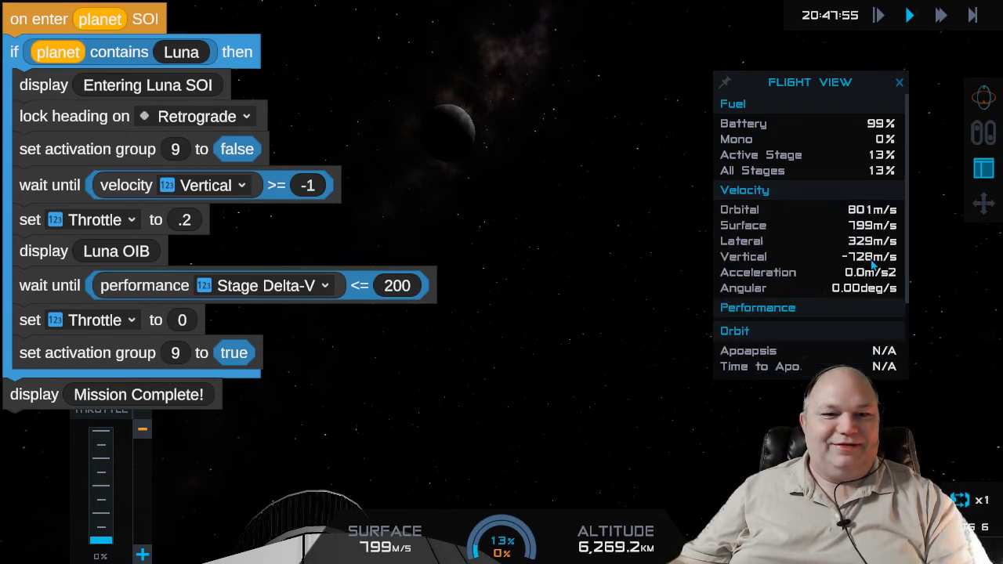
left_click(940, 16)
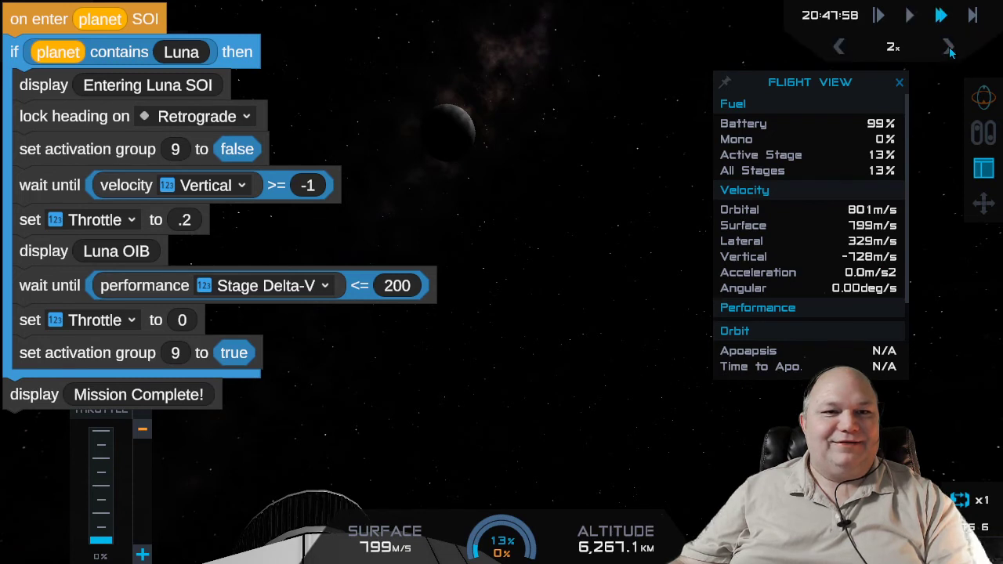
left_click(948, 47)
left_click(947, 47)
left_click(946, 47)
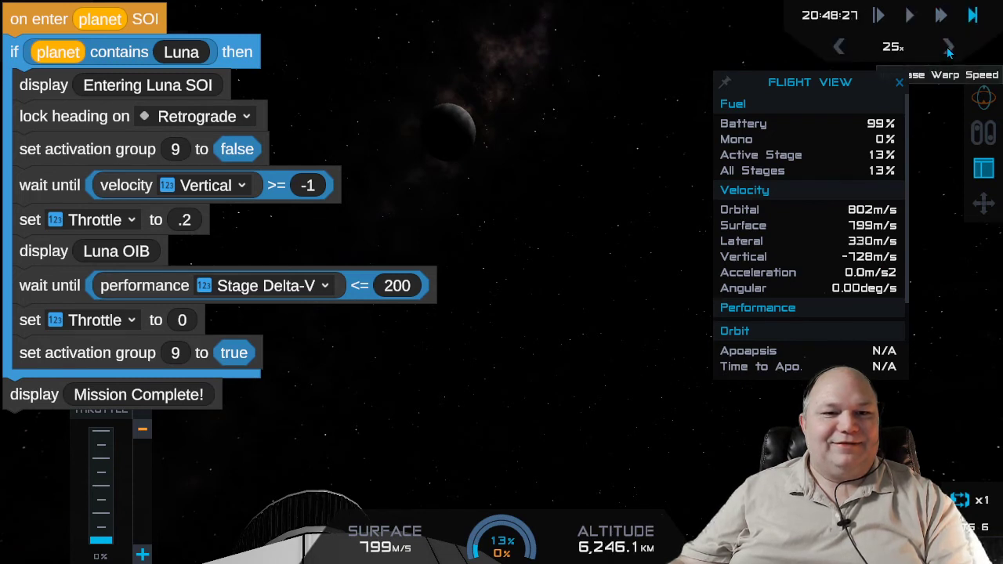
left_click(947, 47)
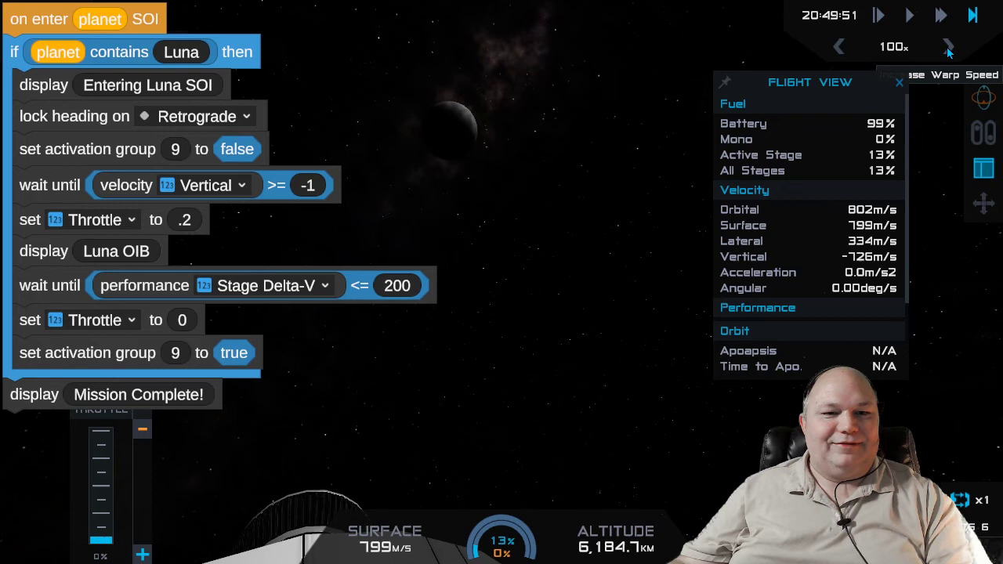
left_click(906, 17)
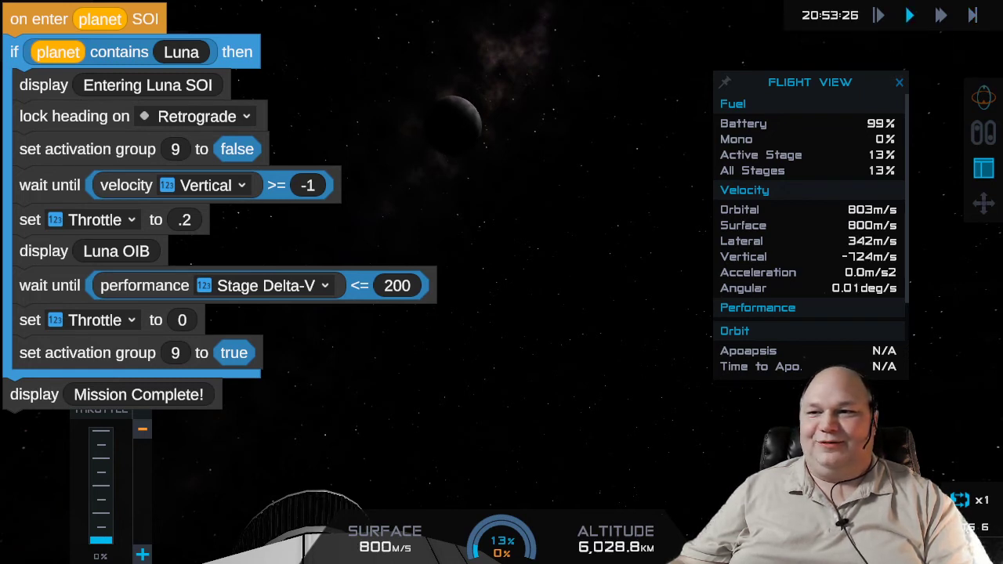
key("m")
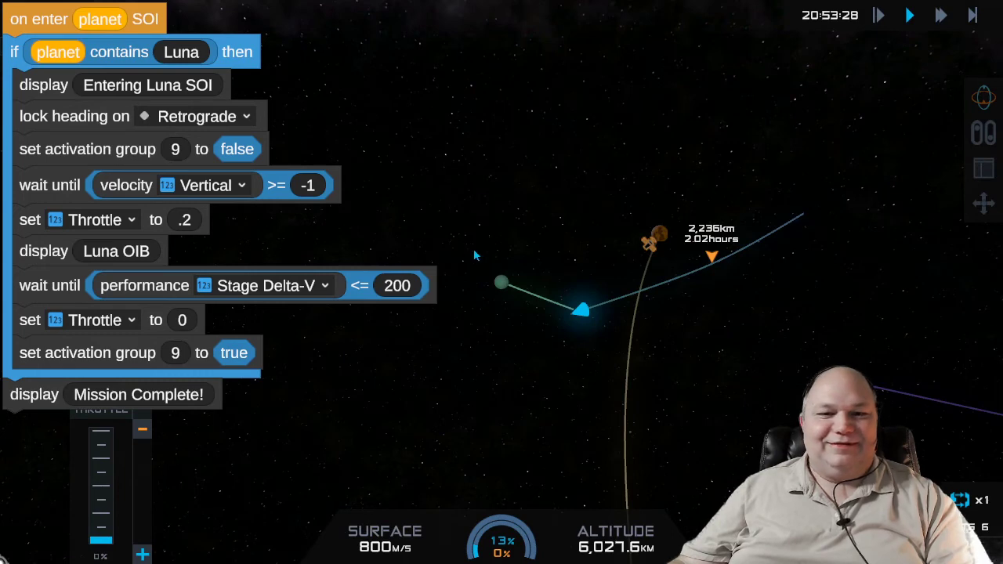
- Add and discard trial burn nodes on the Luna approach, then start 10x time warp
left_click(704, 271)
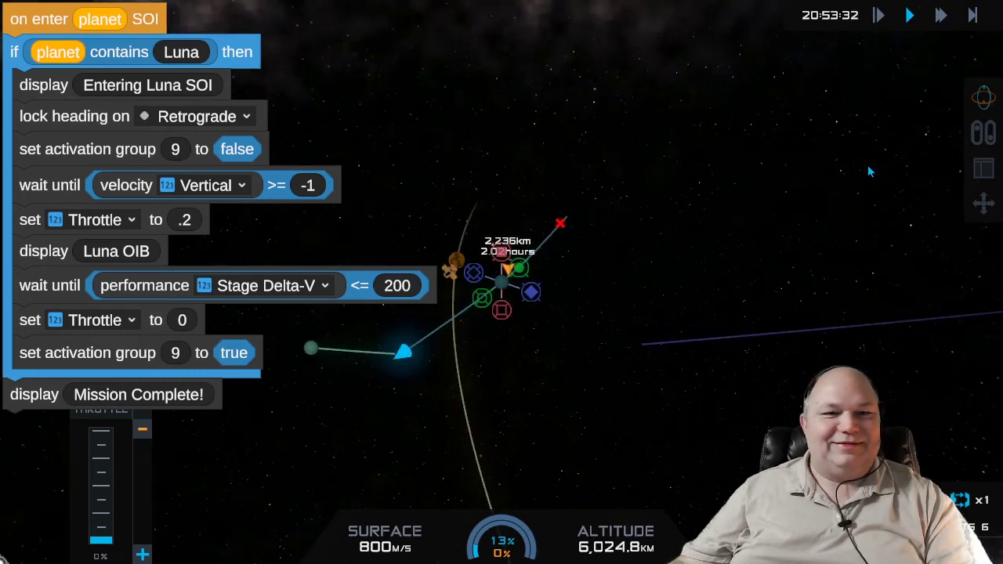
left_click(980, 171)
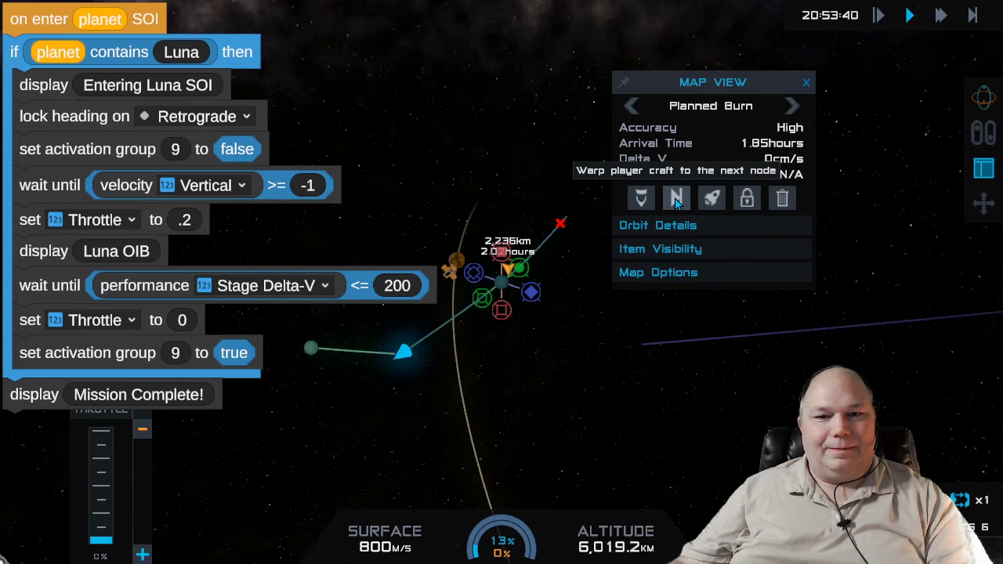
left_click(781, 199)
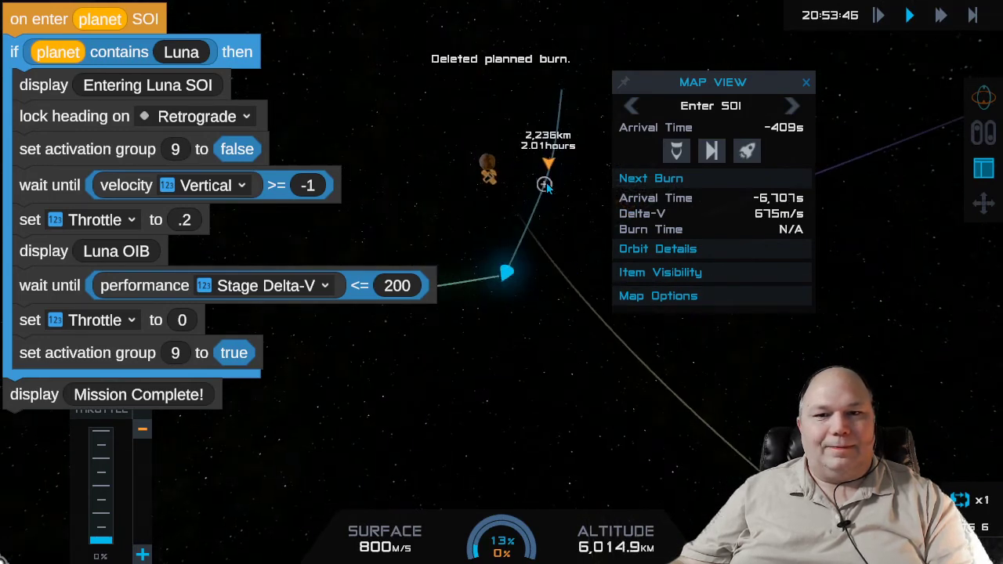
left_click(544, 182)
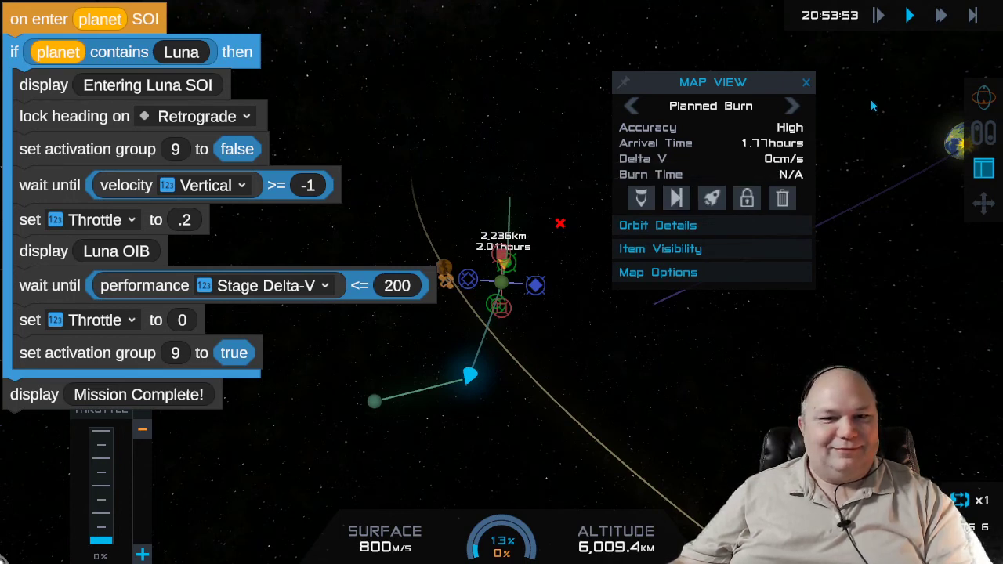
left_click(806, 82)
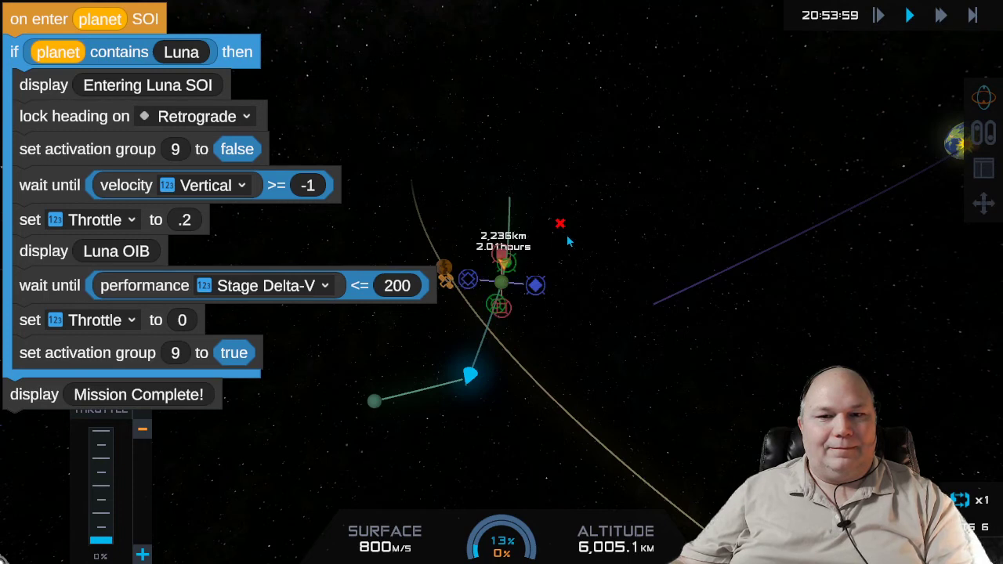
left_click(560, 225)
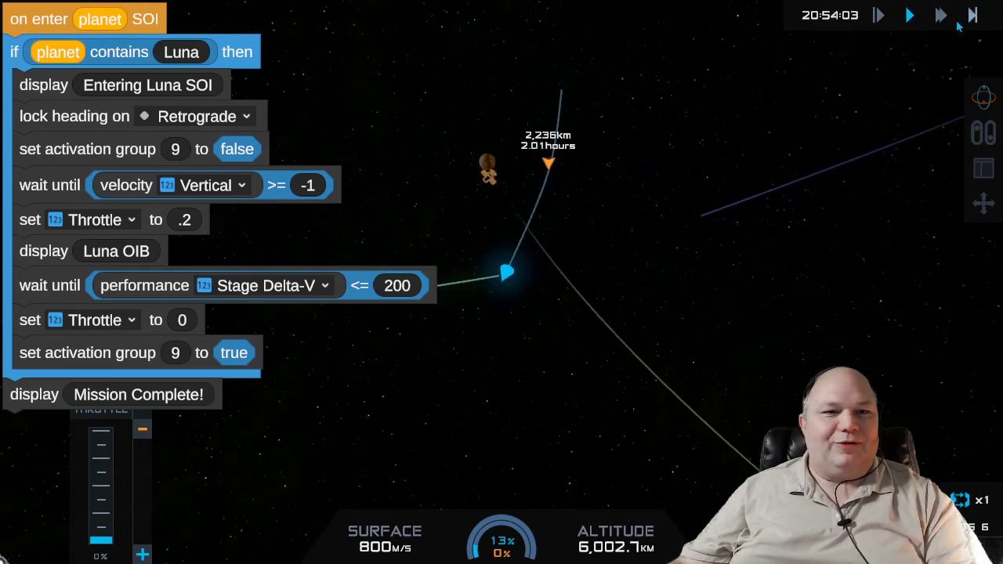
left_click(972, 15)
- Raise time warp to 500x, then resume normal speed at about 2,378 km altitude
left_click(946, 48)
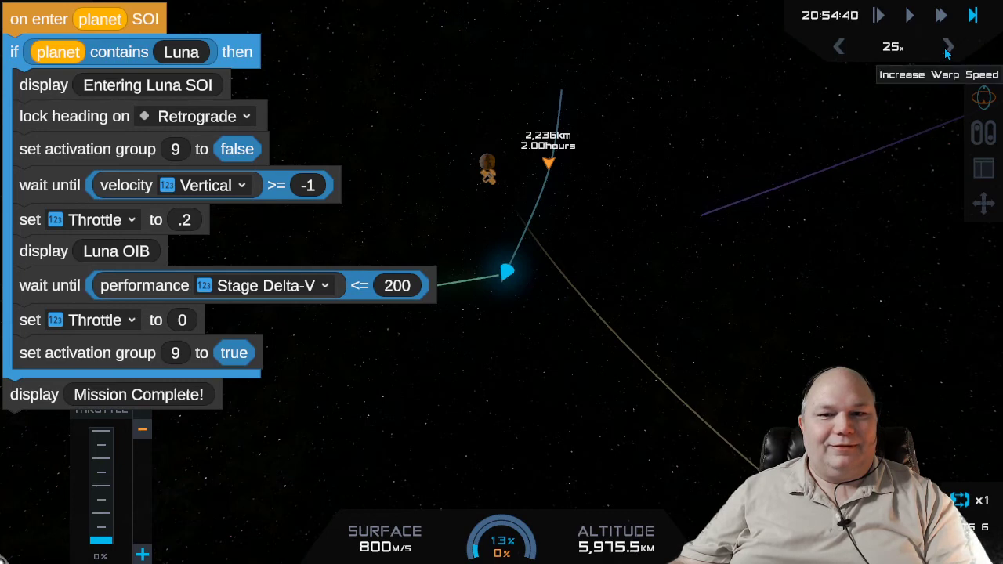
left_click(948, 46)
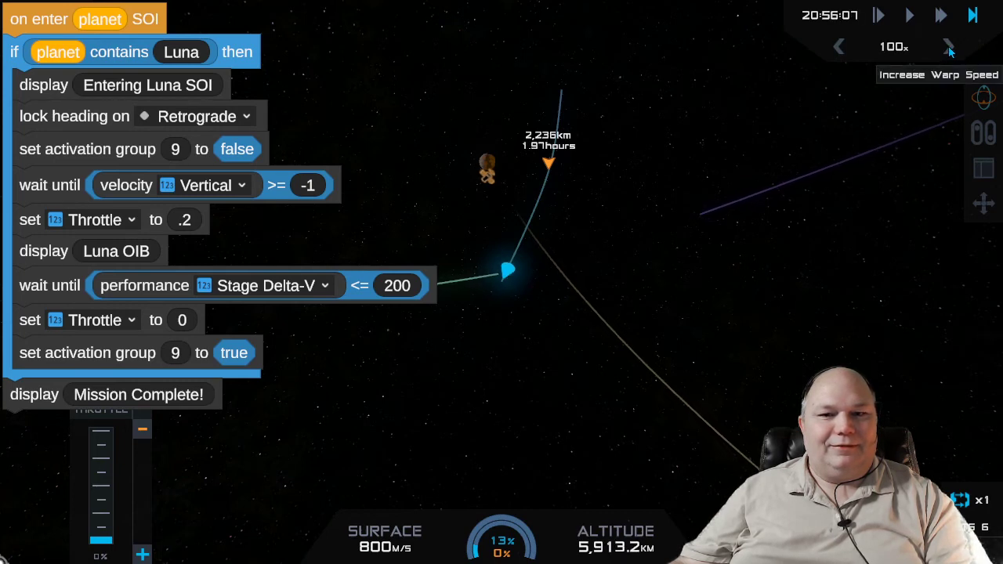
left_click(947, 46)
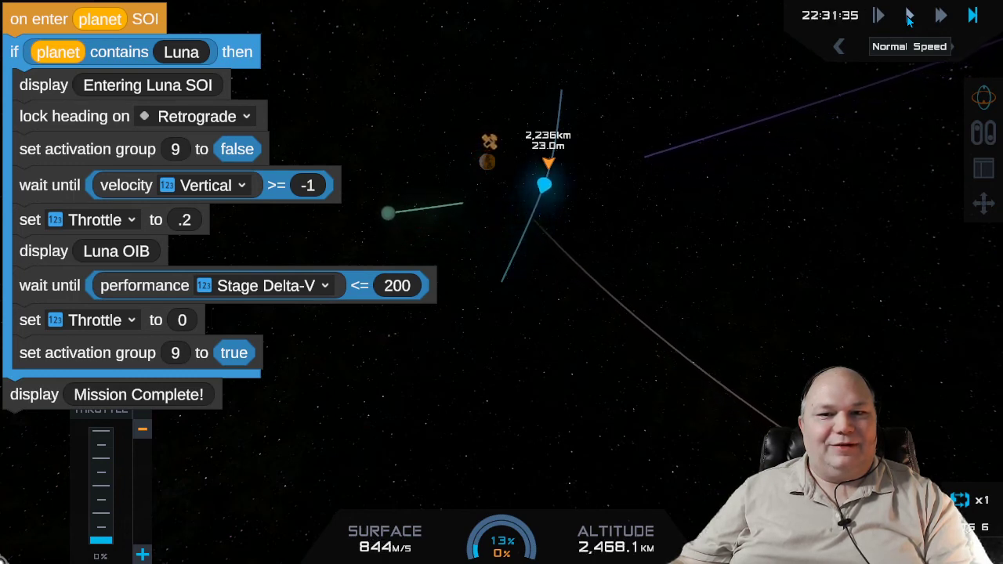
left_click(909, 17)
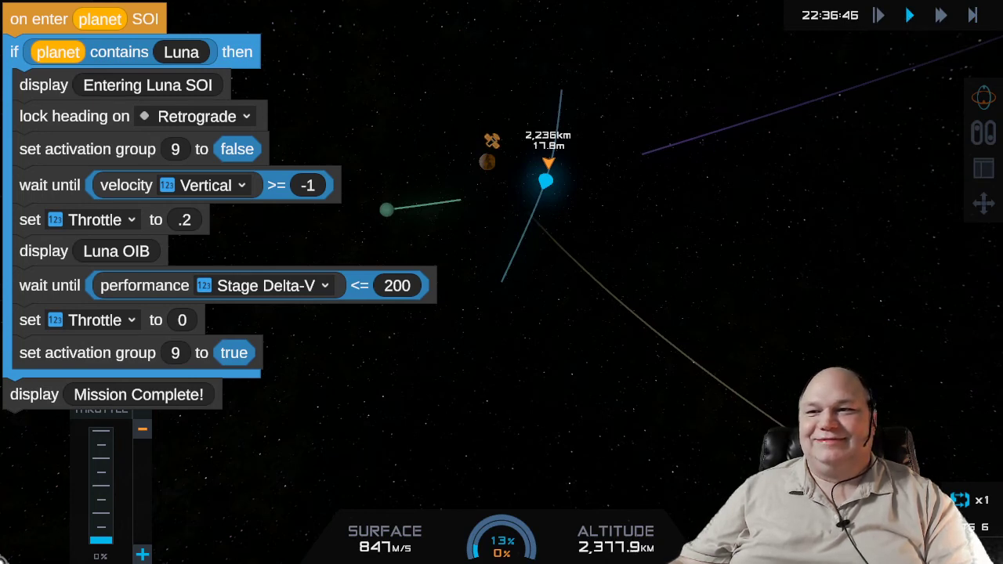
- Return to the flight view, turn the camera toward dark Luna, and warp up to 25x
key("m")
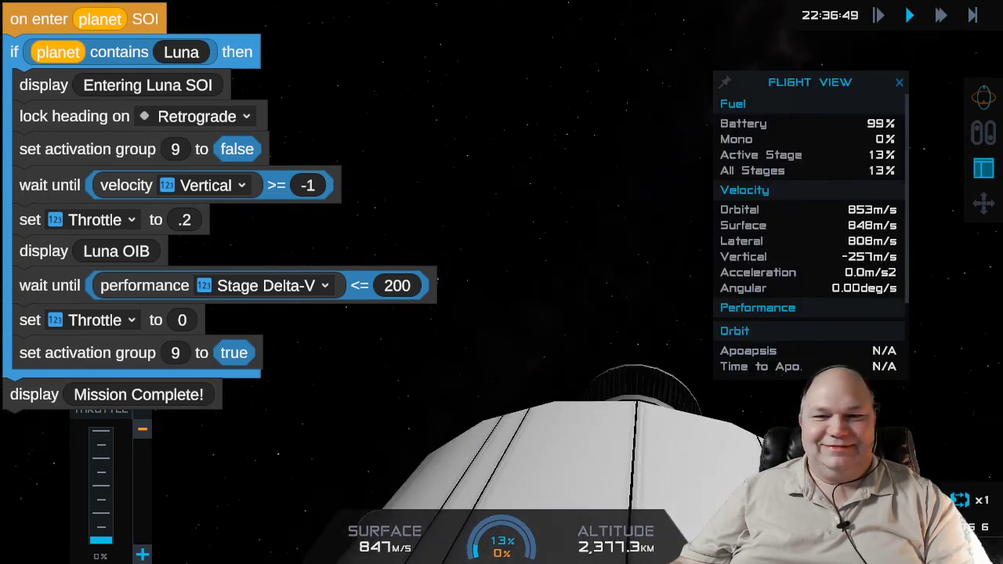
left_click_drag(589, 171, 589, 171)
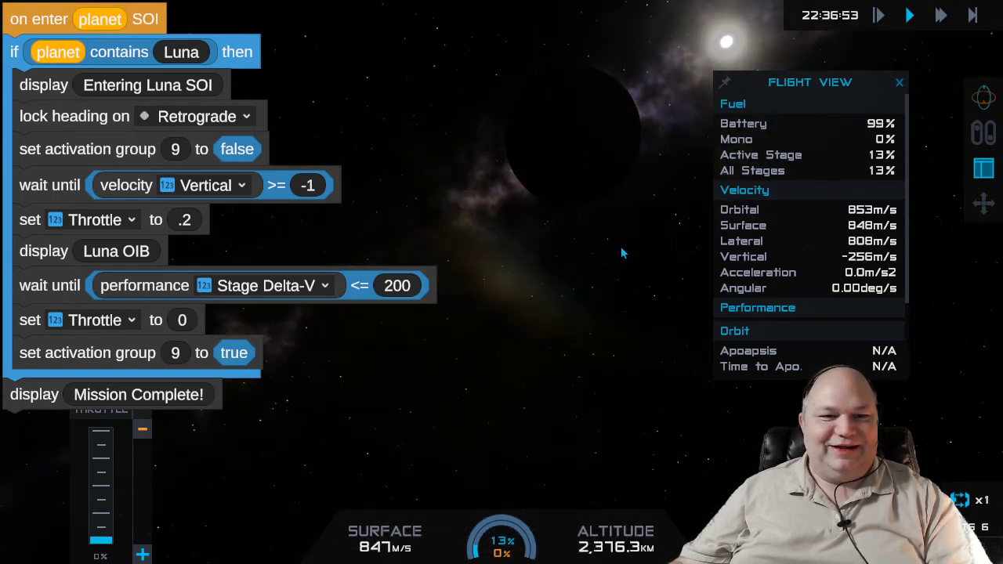
left_click(944, 16)
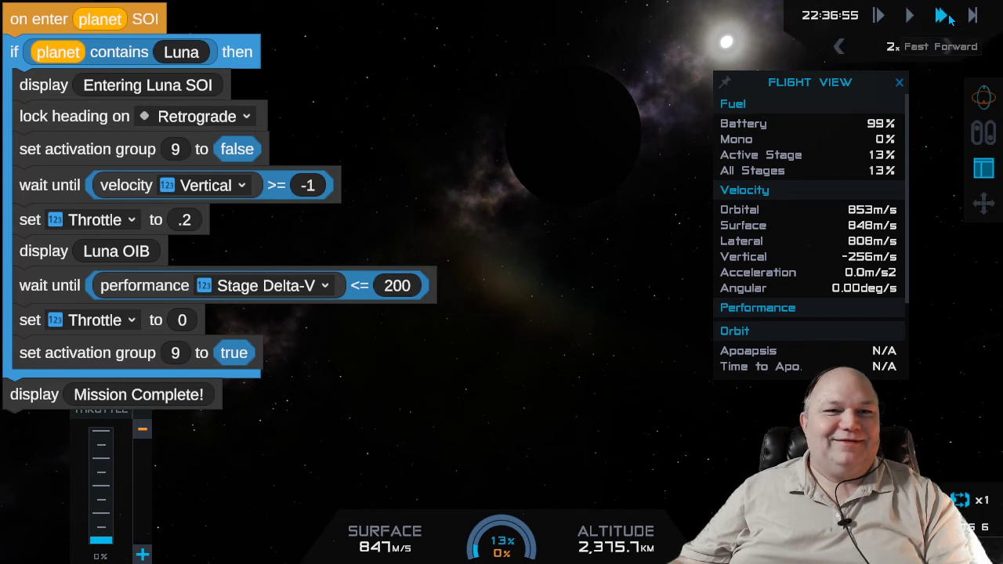
left_click(949, 48)
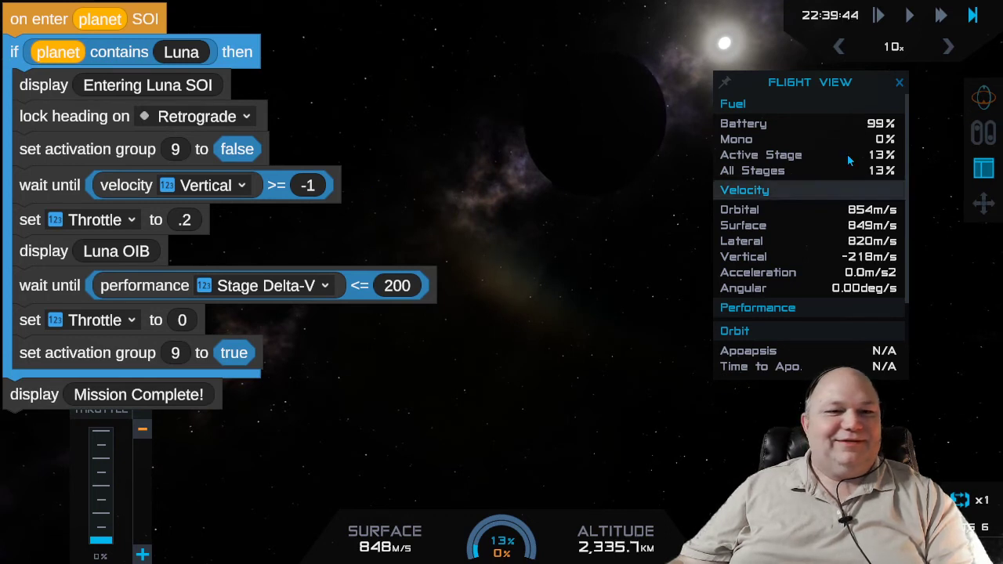
left_click(944, 51)
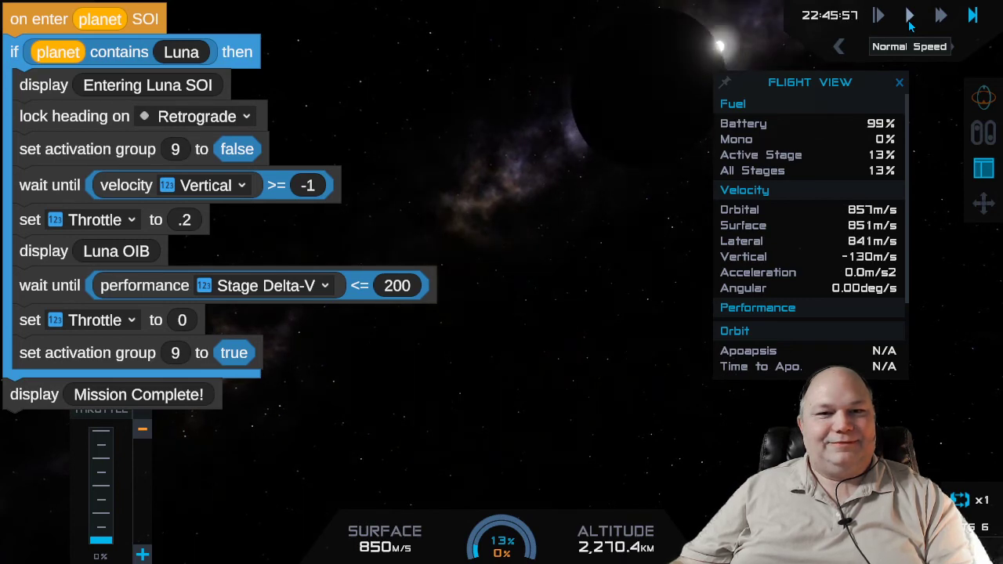
left_click_drag(450, 227, 521, 231)
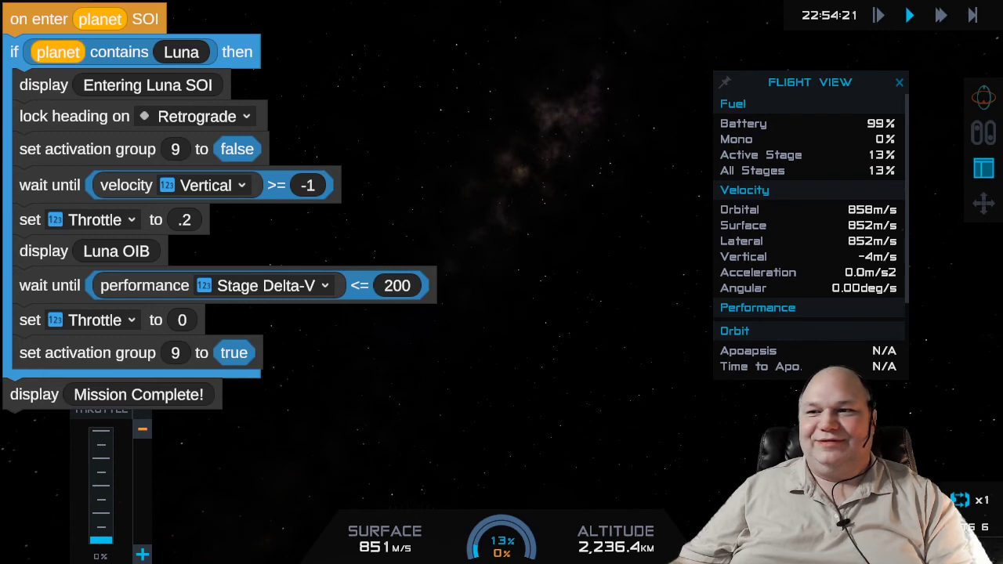
- Watch the Luna orbit-insertion burn from the ship camera, then return to the orbit map
key("c")
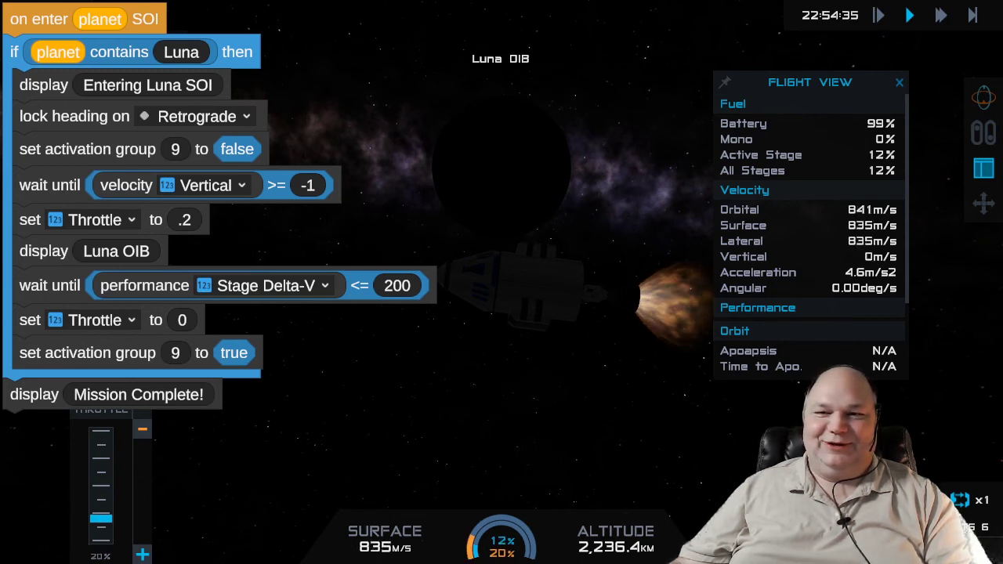
key("m")
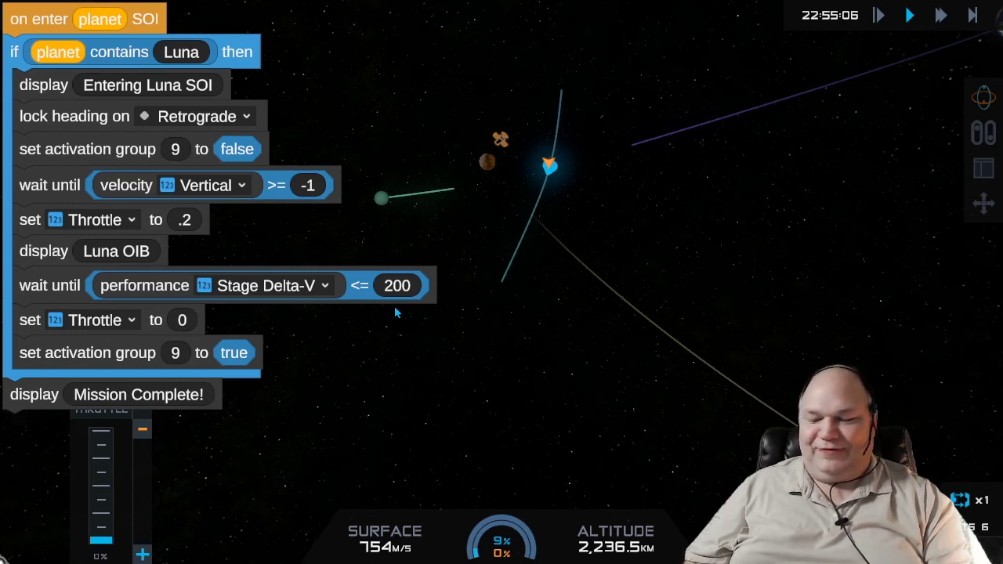
- Set full throttle and zoom the map out to show the closed Luna orbit
key("z")
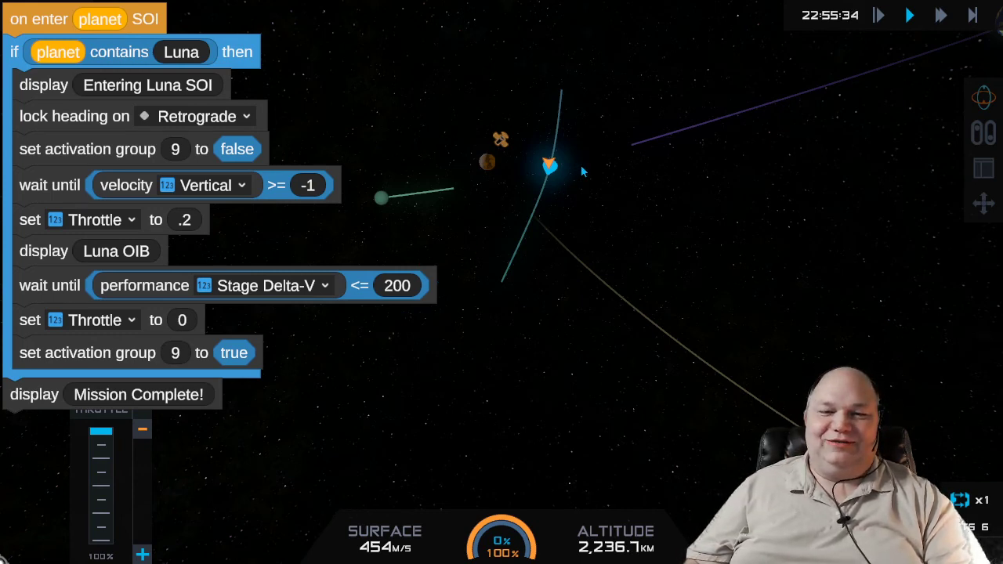
mouse_move(561, 177)
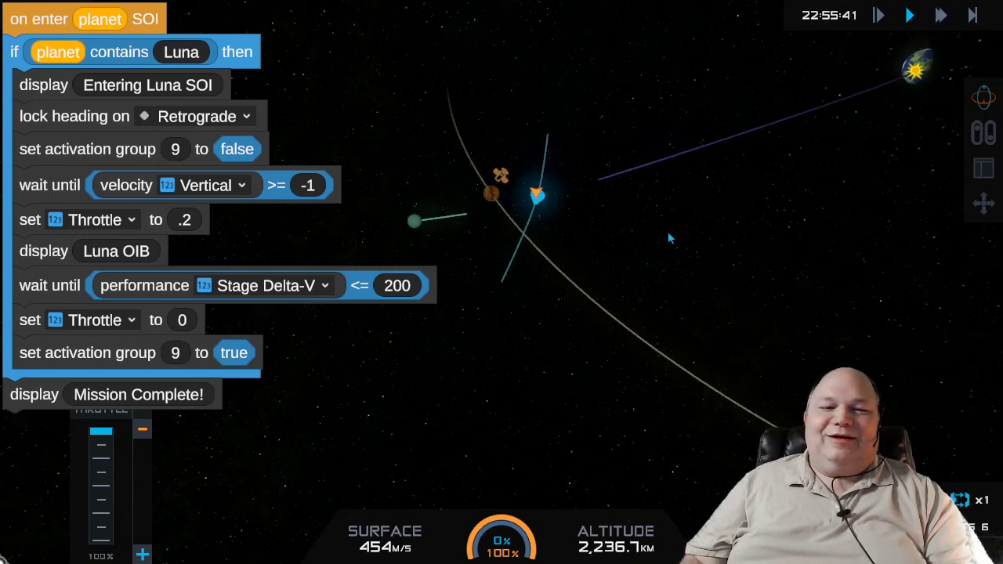
scroll(668, 233, "down", 5)
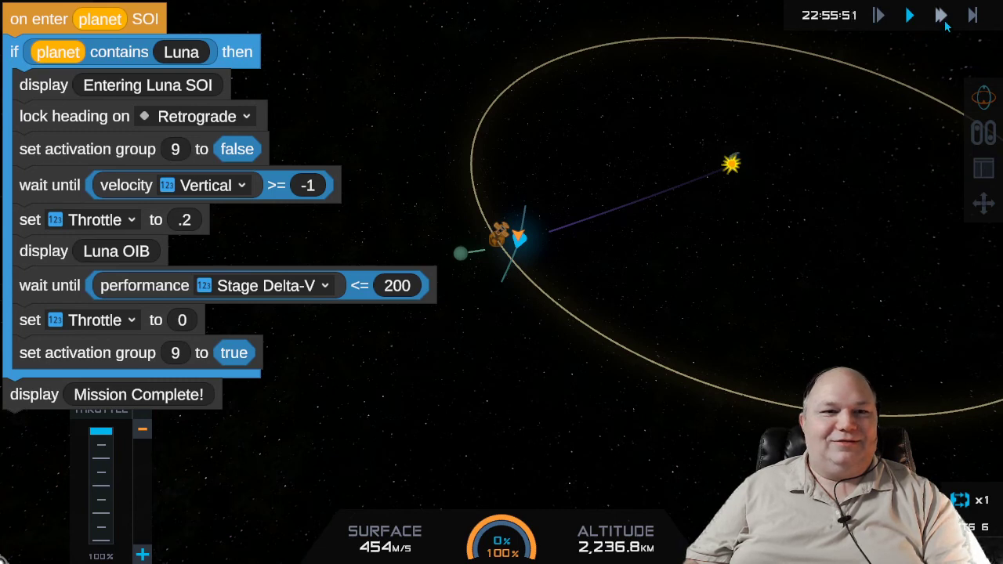
- Rotate the map and warp time up to 2,500x until Mission Complete appears at 29,319.9 km
left_click(969, 17)
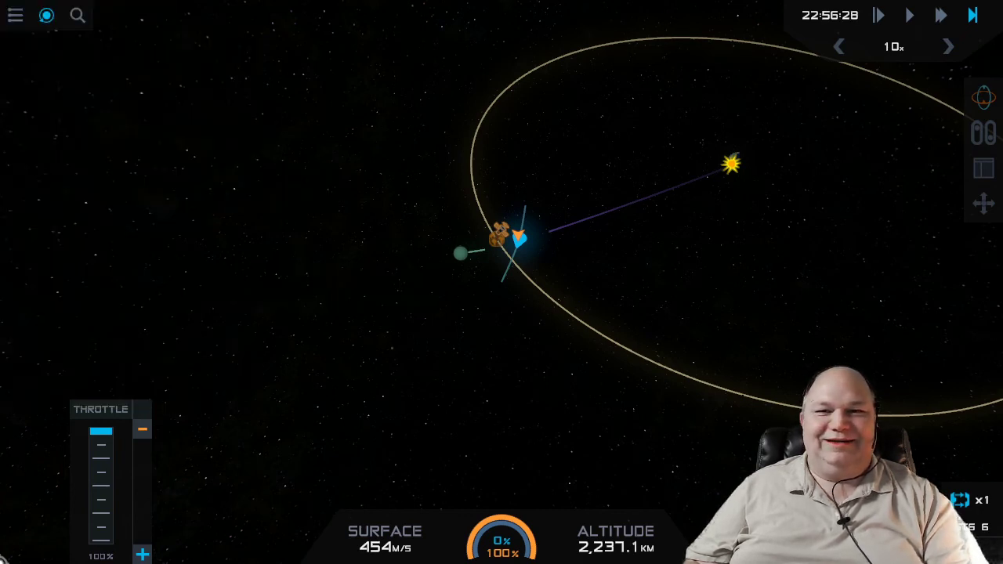
mouse_move(514, 131)
left_mouse_down()
mouse_move(651, 192)
mouse_move(767, 157)
mouse_move(800, 130)
left_mouse_up()
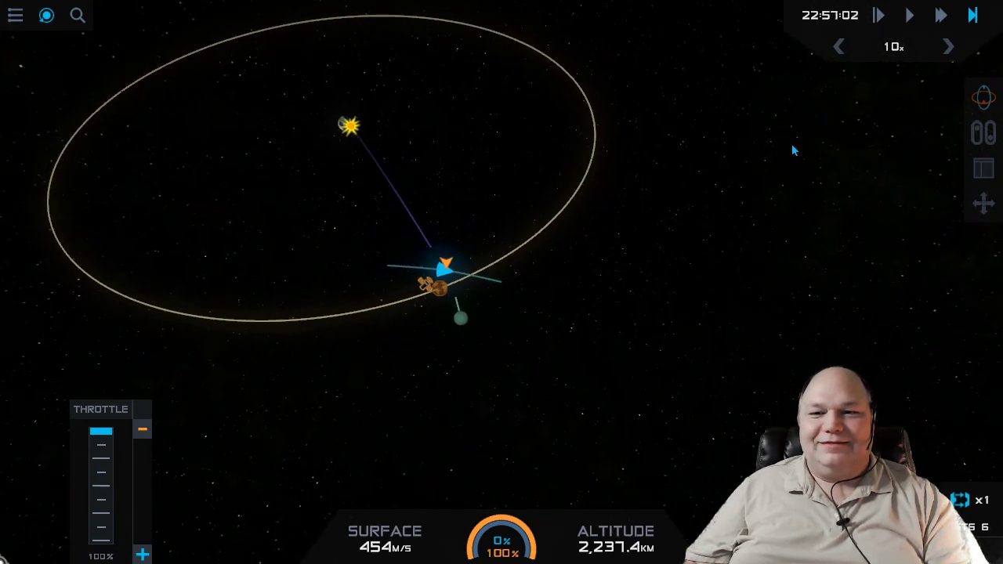
left_click(949, 48)
left_click(950, 47)
left_click(949, 48)
left_click(950, 48)
left_click(950, 48)
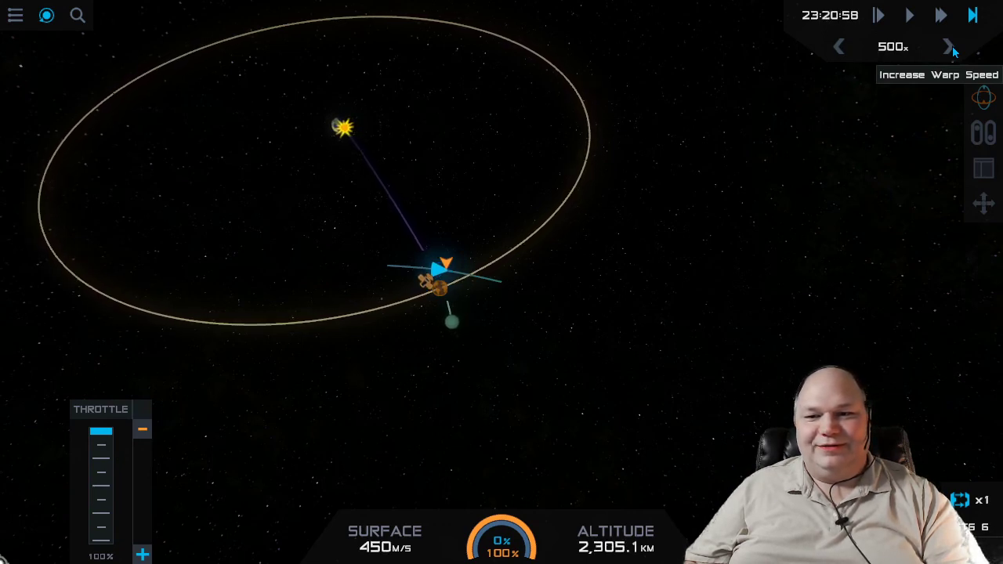
left_click(952, 49)
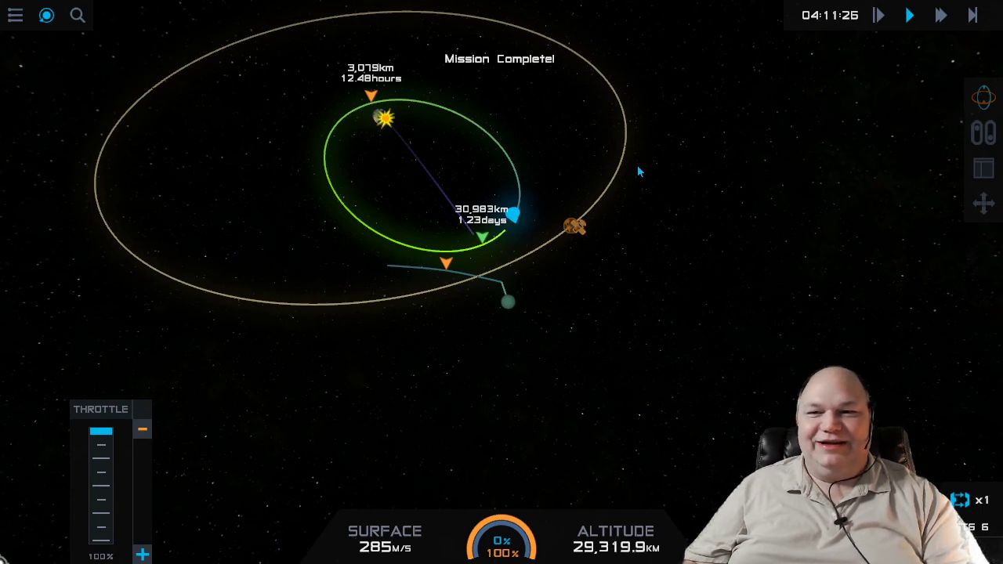
scroll(710, 193, "up", 2)
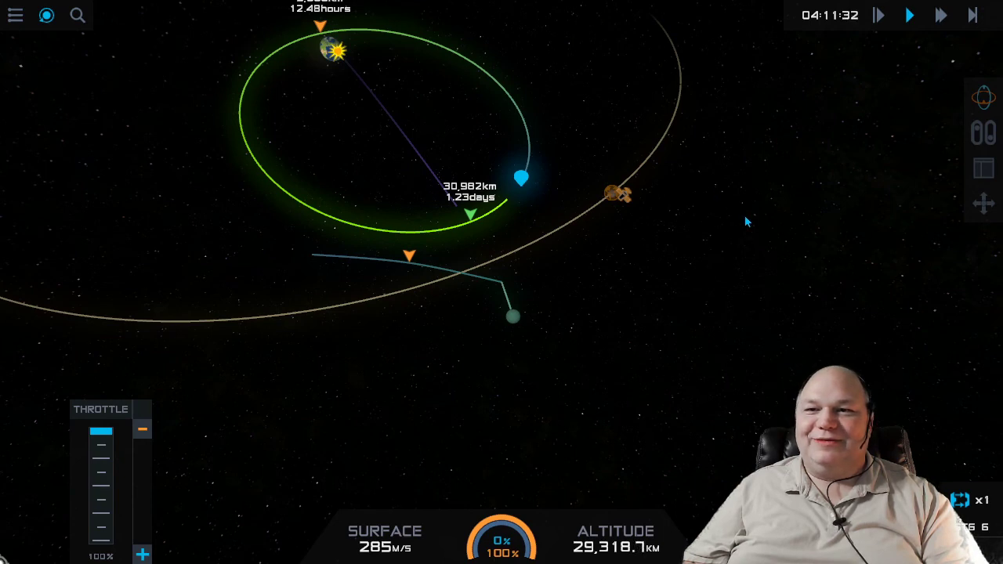
left_click_drag(752, 215, 759, 204)
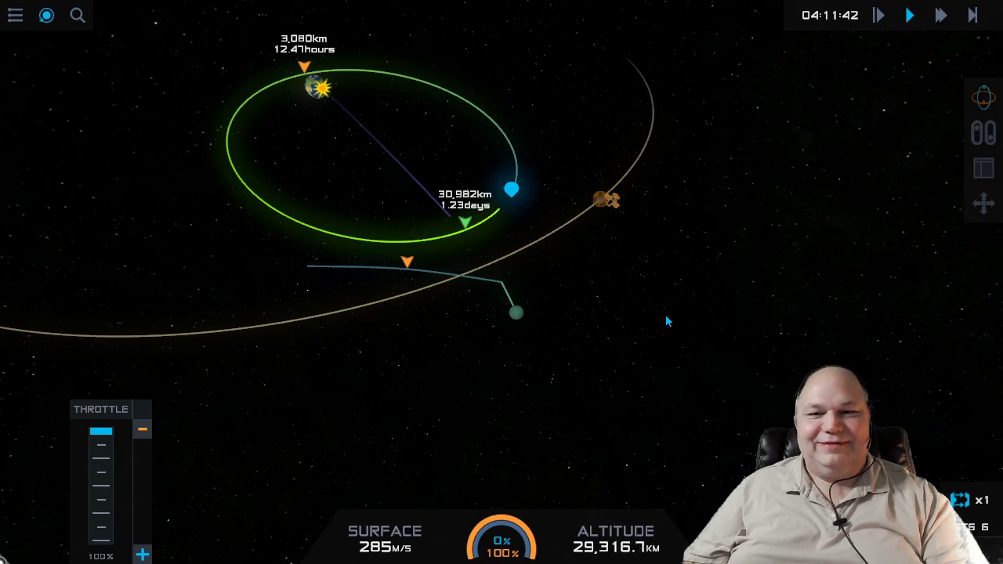
left_click_drag(741, 260, 692, 293)
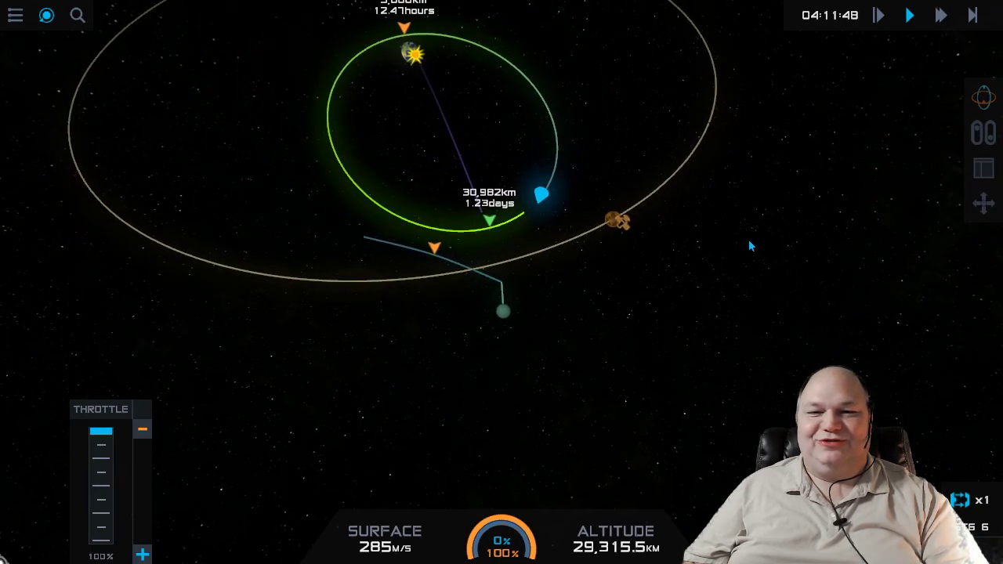
mouse_move(743, 250)
left_mouse_down()
mouse_move(690, 308)
mouse_move(745, 197)
left_mouse_up()
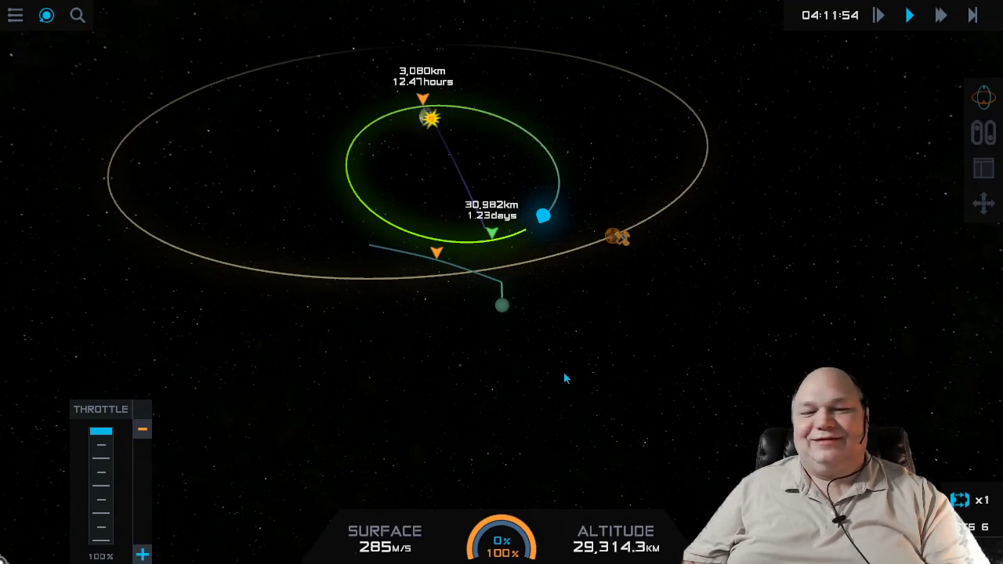
left_click_drag(584, 376, 721, 382)
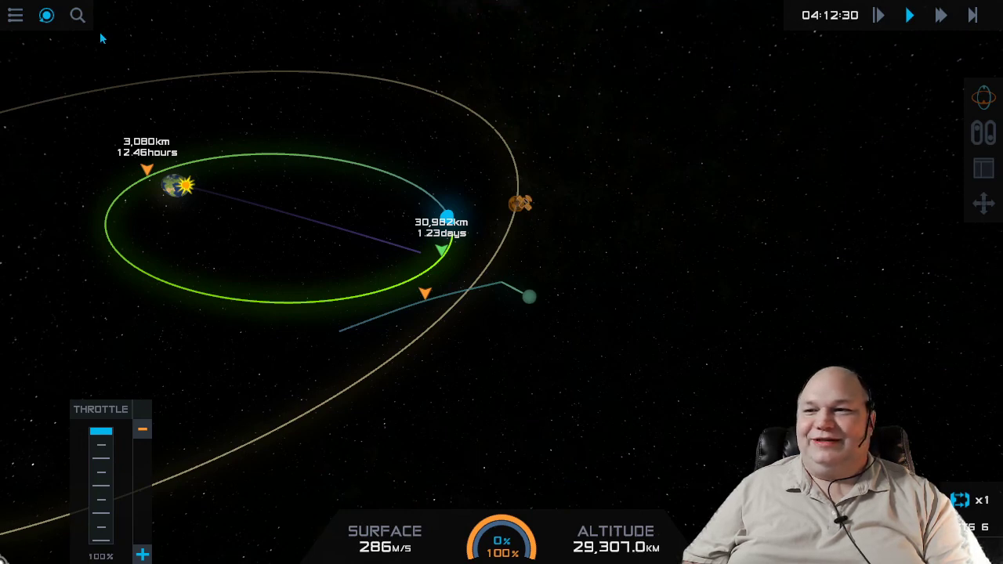
- End the Luna flight from the Flight Menu and choose Undo Flight
left_click(15, 16)
left_click(86, 50)
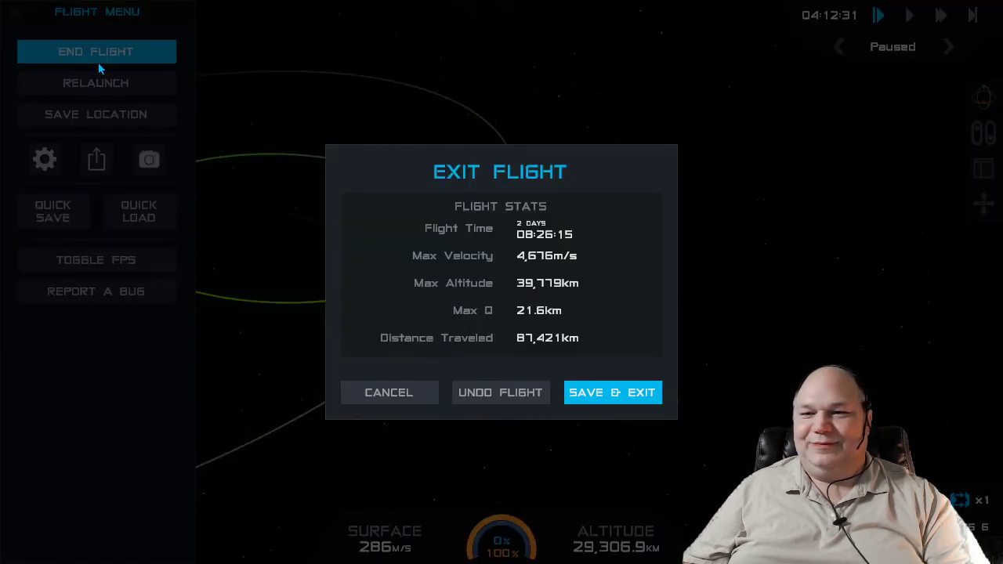
left_click(497, 386)
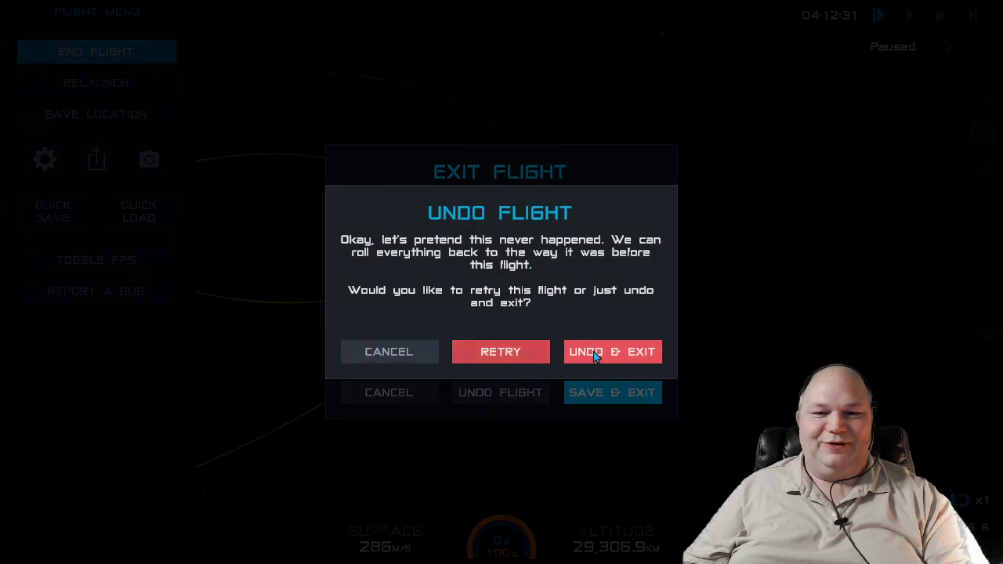